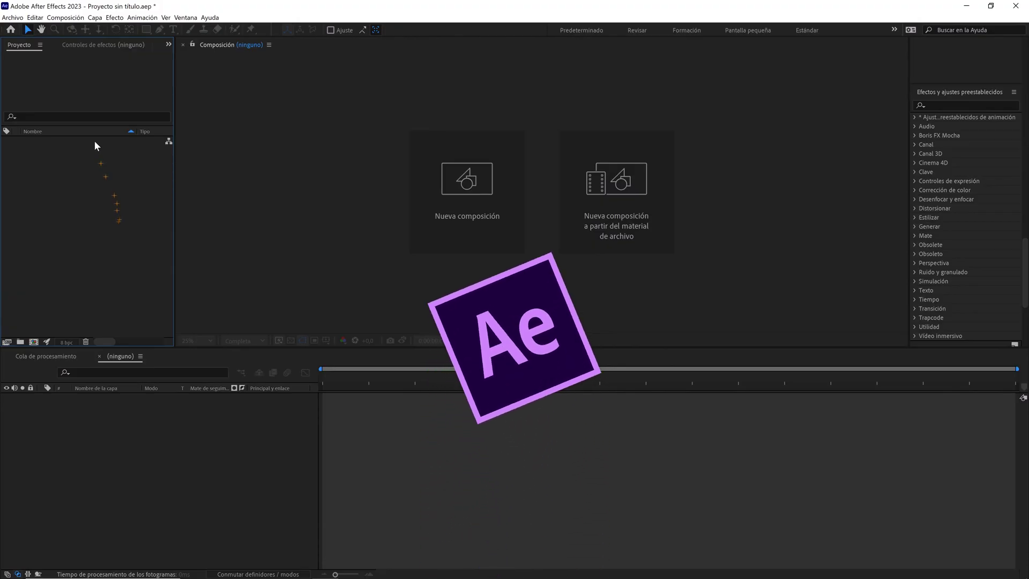
Create a composition named 'animación' at 2000×2000 px, 24 fps, 10 seconds long.
{"action": "left_click", "coordinate": [65, 17]}
{"action": "left_click", "coordinate": [72, 28]}
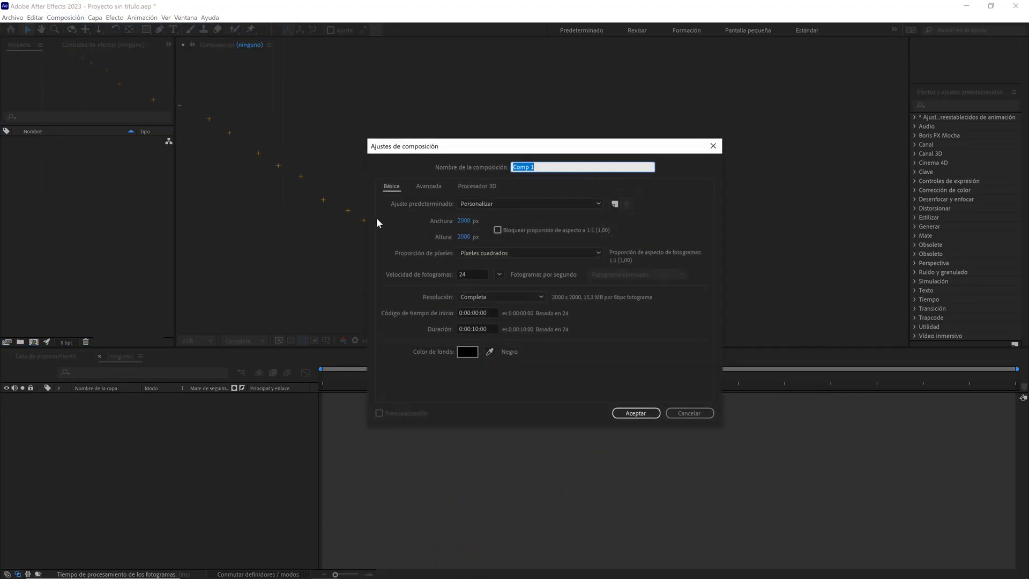
{"action": "type", "text": "animación"}
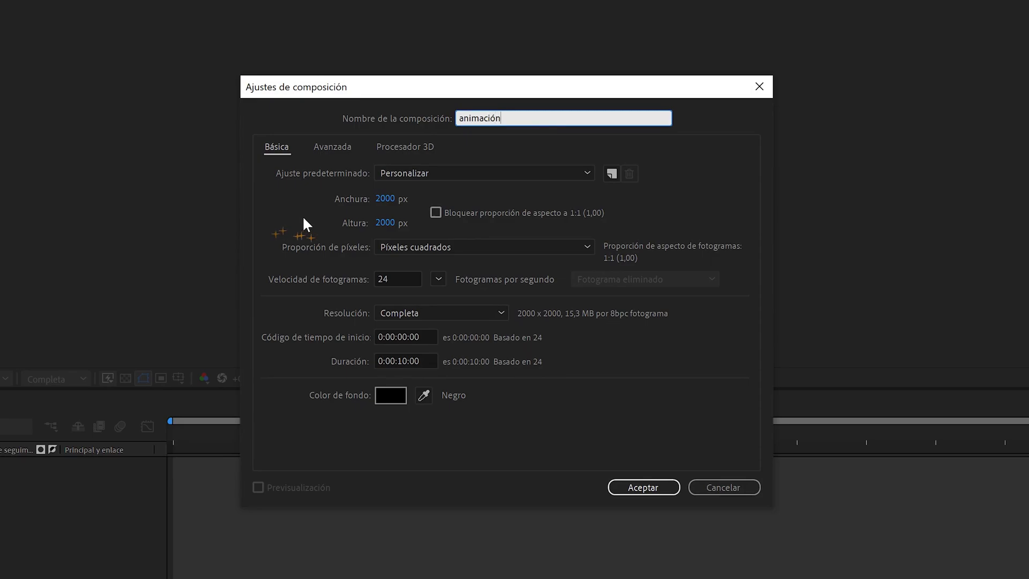
{"action": "left_click", "coordinate": [389, 199]}
{"action": "left_click", "coordinate": [386, 224]}
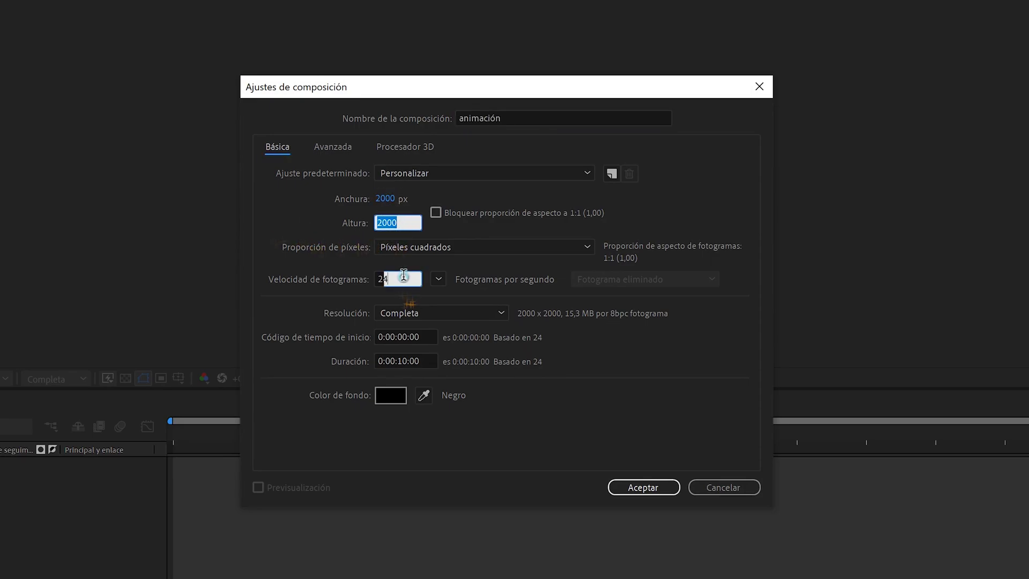
{"action": "left_click", "coordinate": [425, 361]}
{"action": "left_click", "coordinate": [638, 490]}
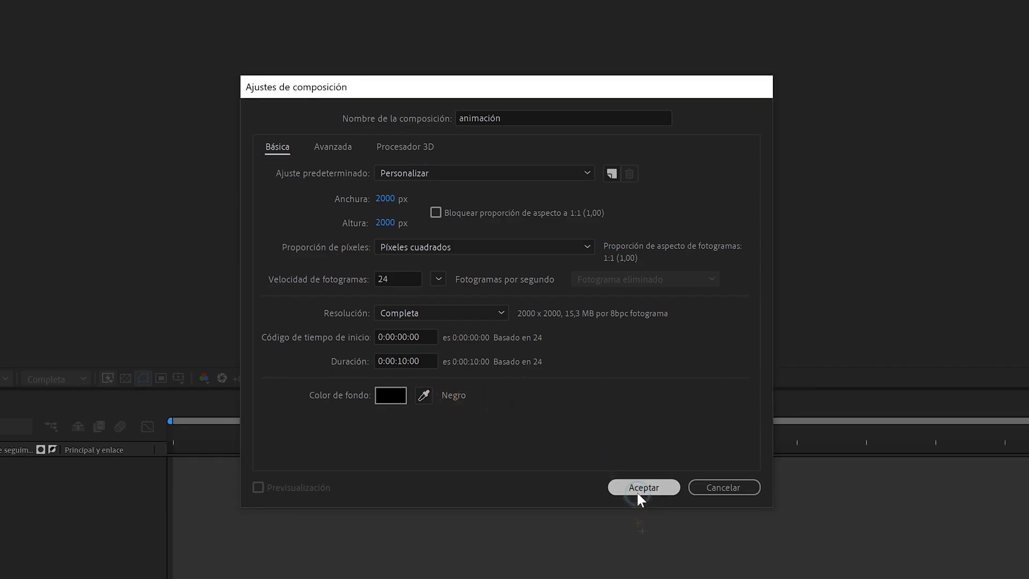
Add a full-frame 50% grey solid named bg and lock the bg layer.
{"action": "right_click", "coordinate": [230, 442]}
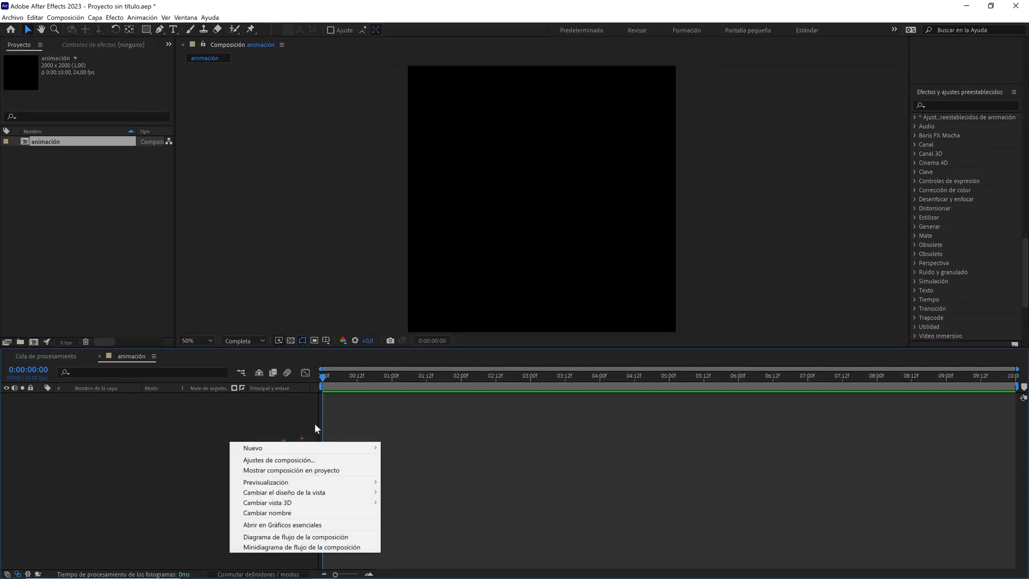
{"action": "mouse_move", "coordinate": [354, 448]}
{"action": "left_click", "coordinate": [413, 470]}
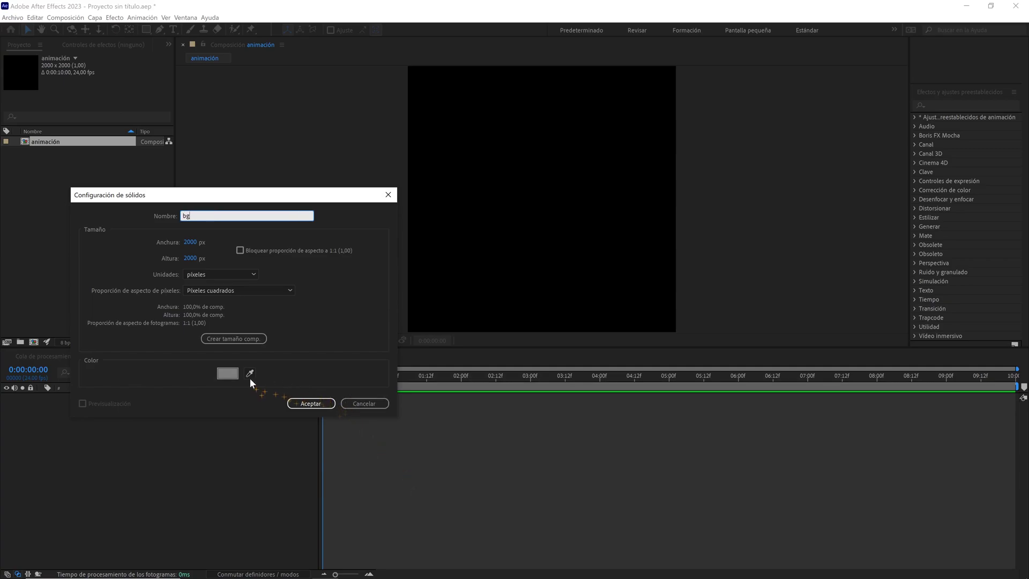
{"action": "left_click", "coordinate": [227, 372]}
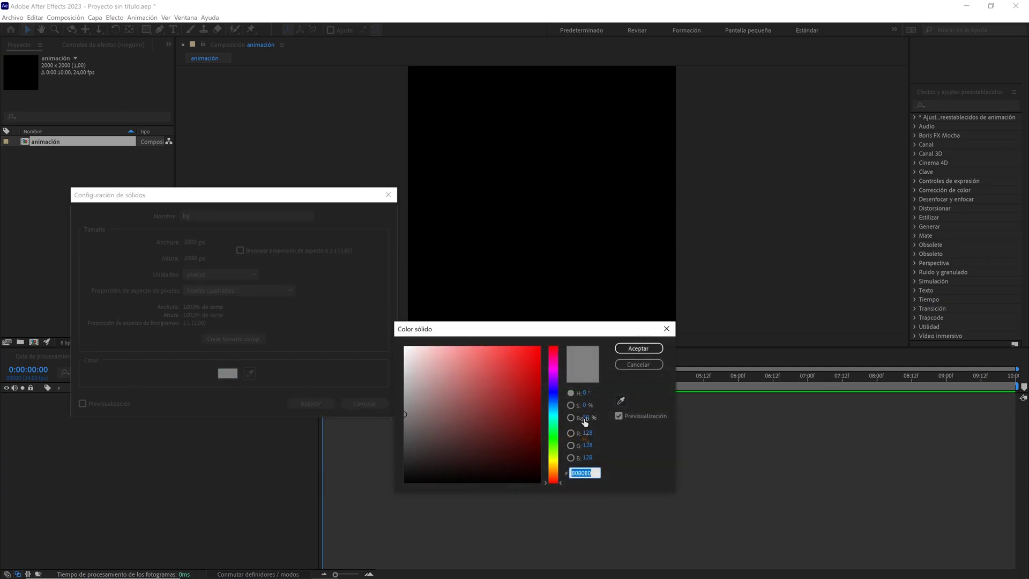
{"action": "type", "text": "50"}
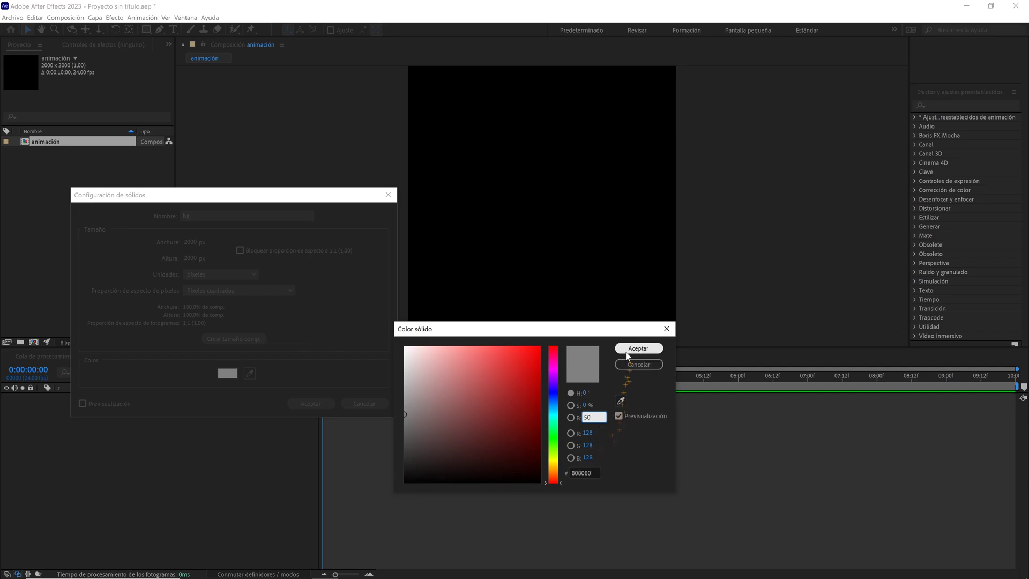
{"action": "left_click", "coordinate": [637, 349]}
{"action": "left_click", "coordinate": [311, 404]}
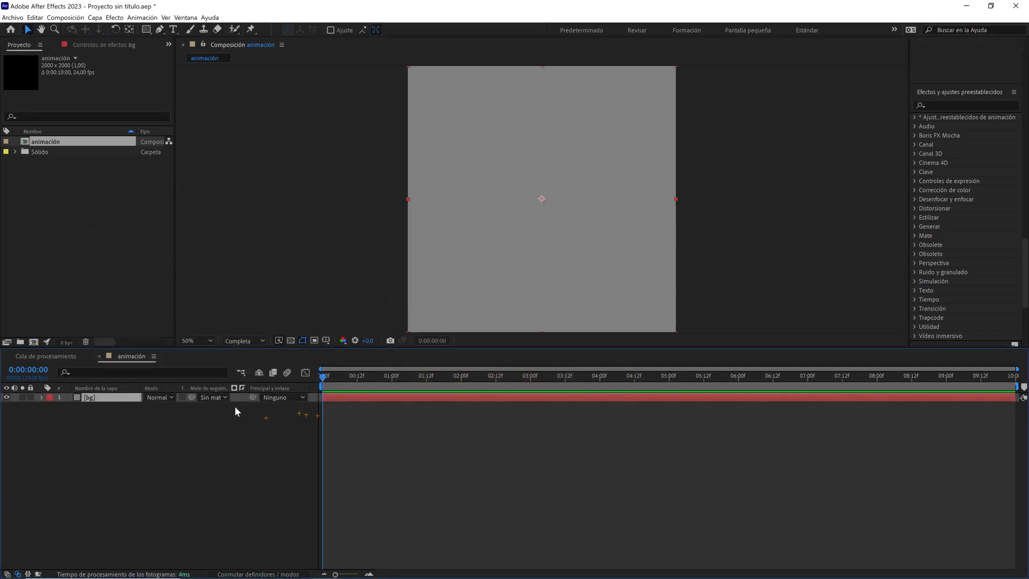
{"action": "left_click", "coordinate": [30, 397]}
{"action": "right_click", "coordinate": [92, 457]}
Create a new shape layer and name it trazo.
{"action": "left_click", "coordinate": [214, 461]}
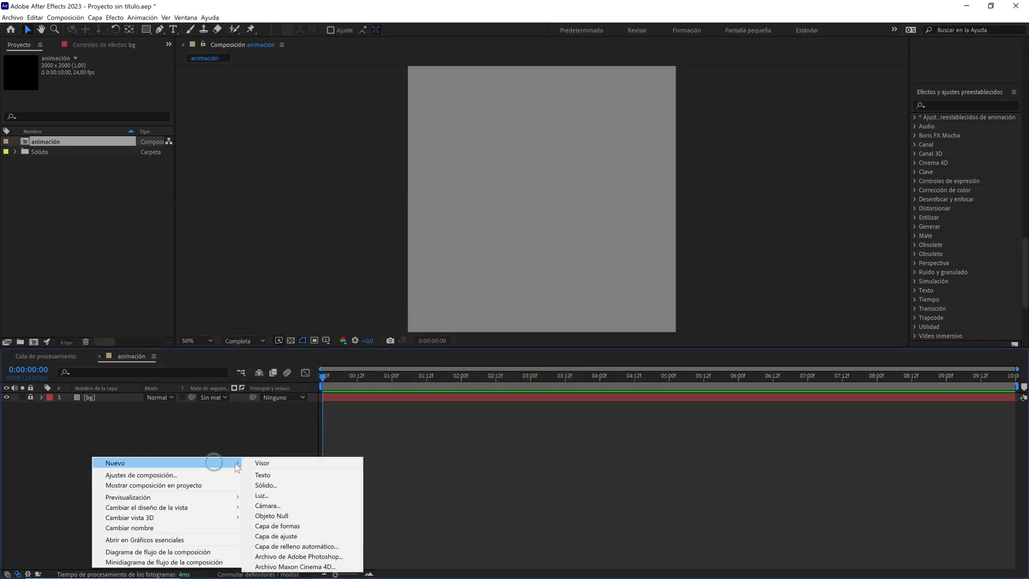
{"action": "left_click", "coordinate": [300, 526]}
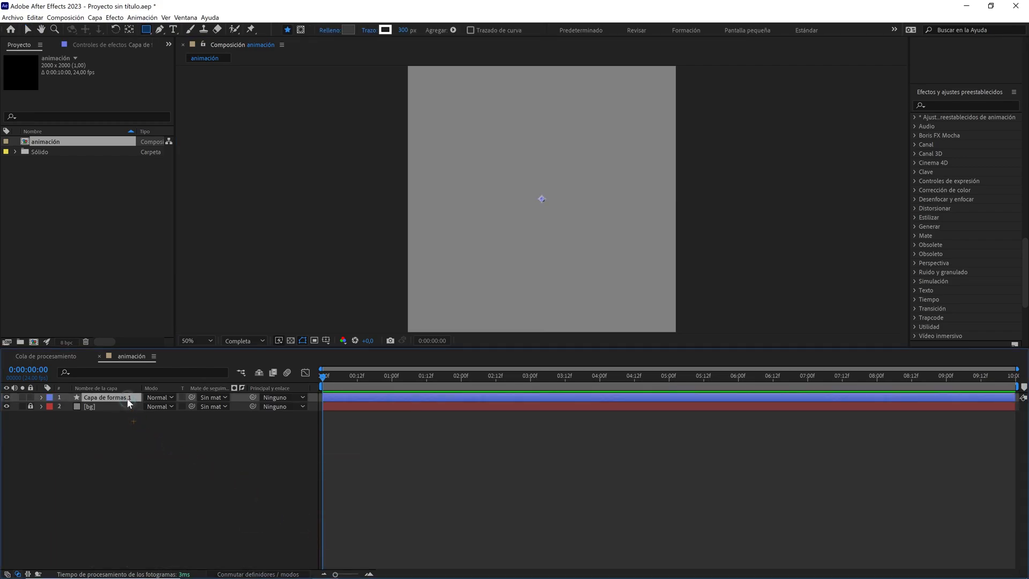
{"action": "key", "text": "Return"}
{"action": "type", "text": "trazo"}
{"action": "key", "text": "Return"}
Add a rectangle path and a stroke to the trazo shape.
{"action": "left_click", "coordinate": [41, 397]}
{"action": "left_click", "coordinate": [241, 406]}
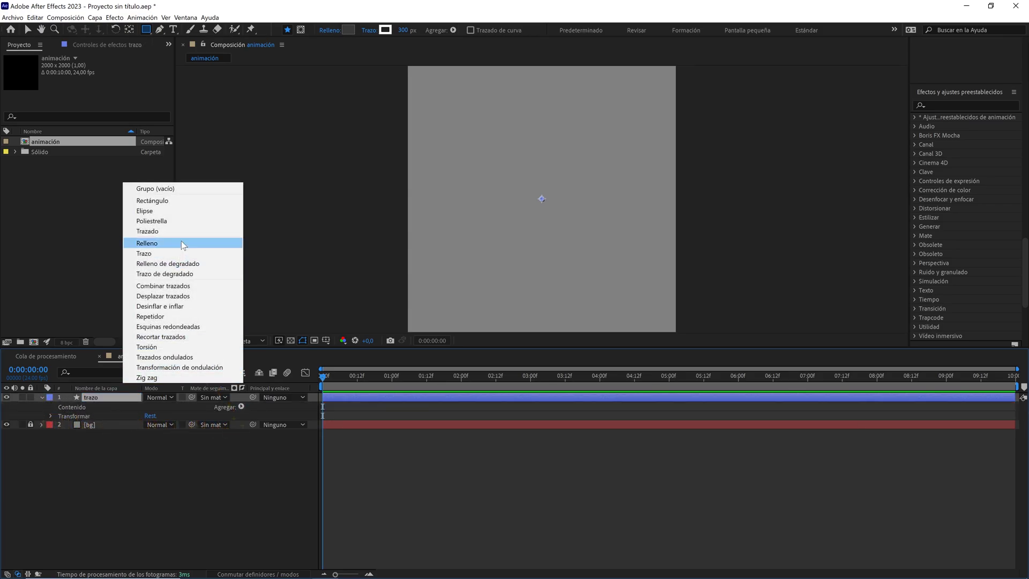
{"action": "left_click", "coordinate": [187, 201]}
{"action": "left_click", "coordinate": [241, 407]}
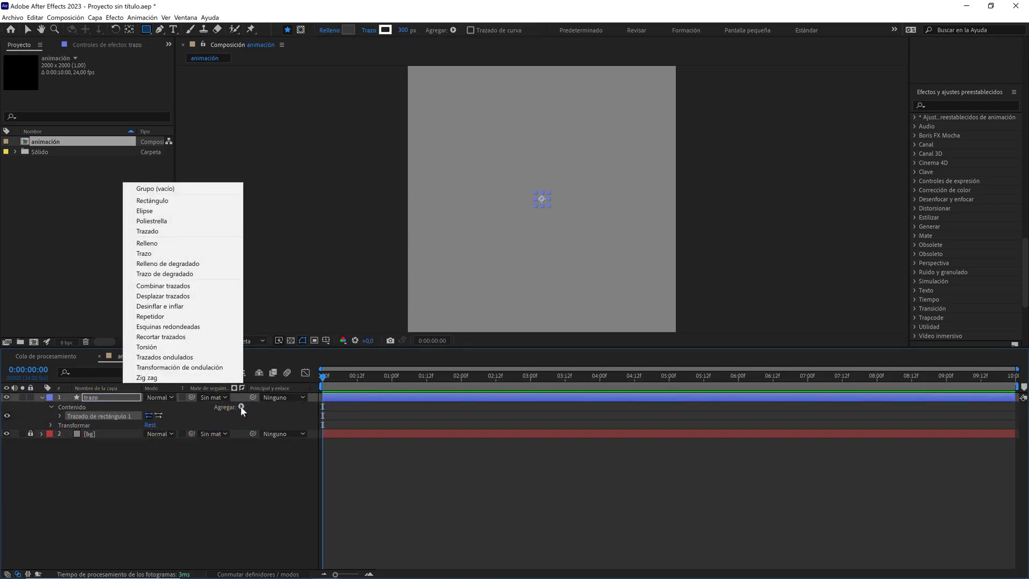
{"action": "left_click", "coordinate": [185, 253]}
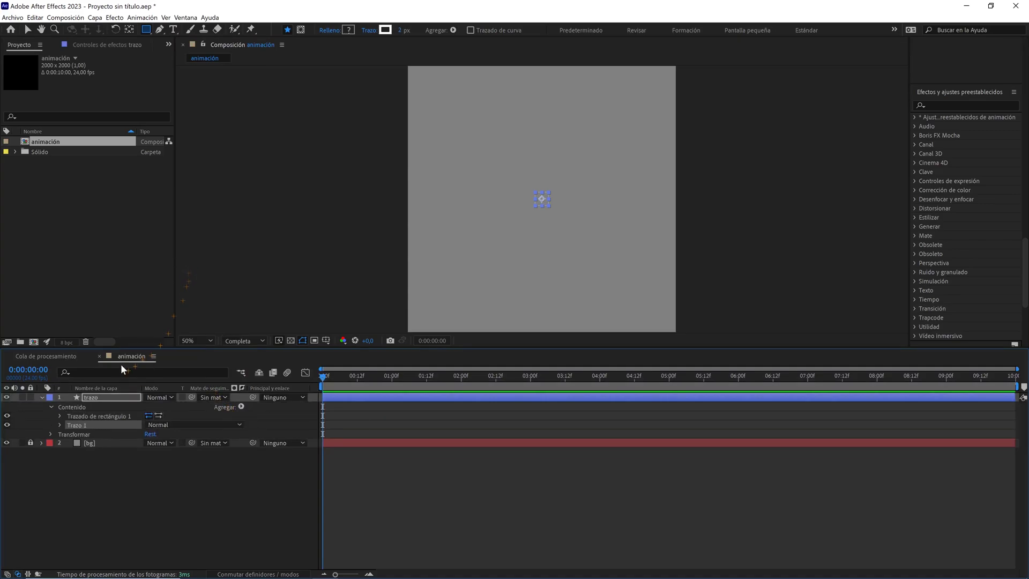
Size the rectangle to 1100 wide by 1200 high.
{"action": "left_click", "coordinate": [60, 416]}
{"action": "left_click_drag", "start_coordinate": [160, 427], "coordinate": [275, 426]}
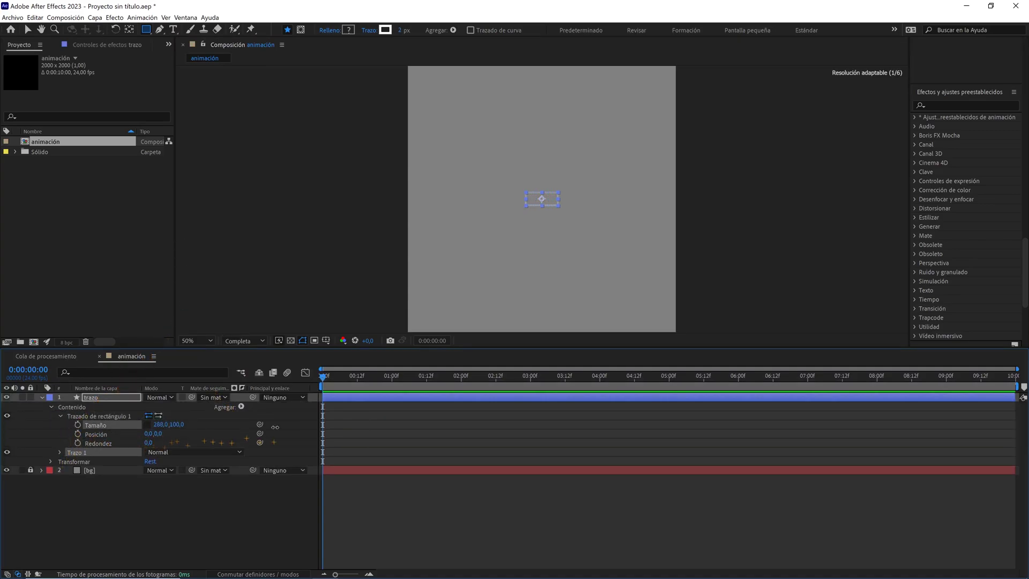
{"action": "left_click", "coordinate": [161, 424]}
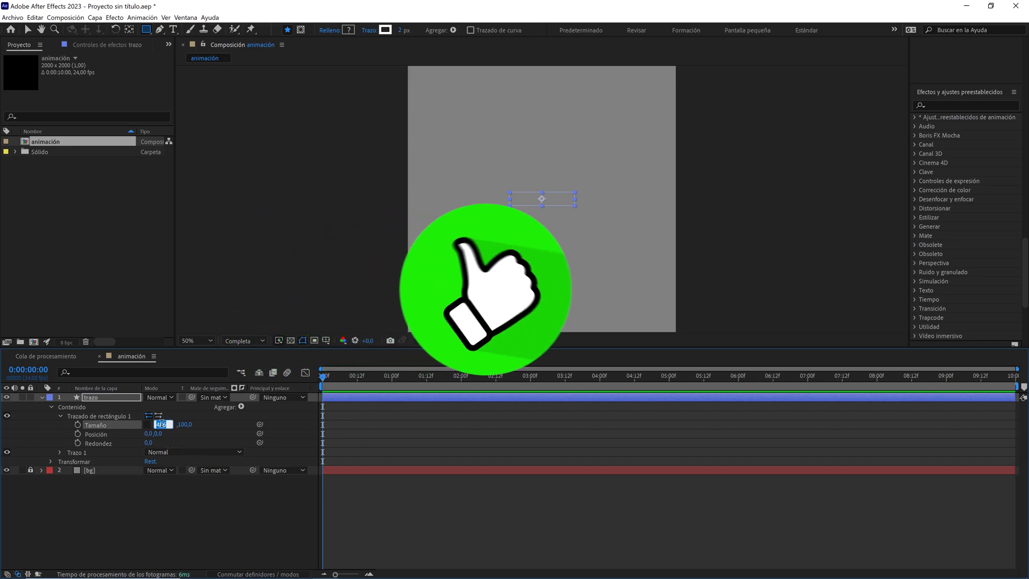
{"action": "type", "text": "1100"}
{"action": "key", "text": "Return"}
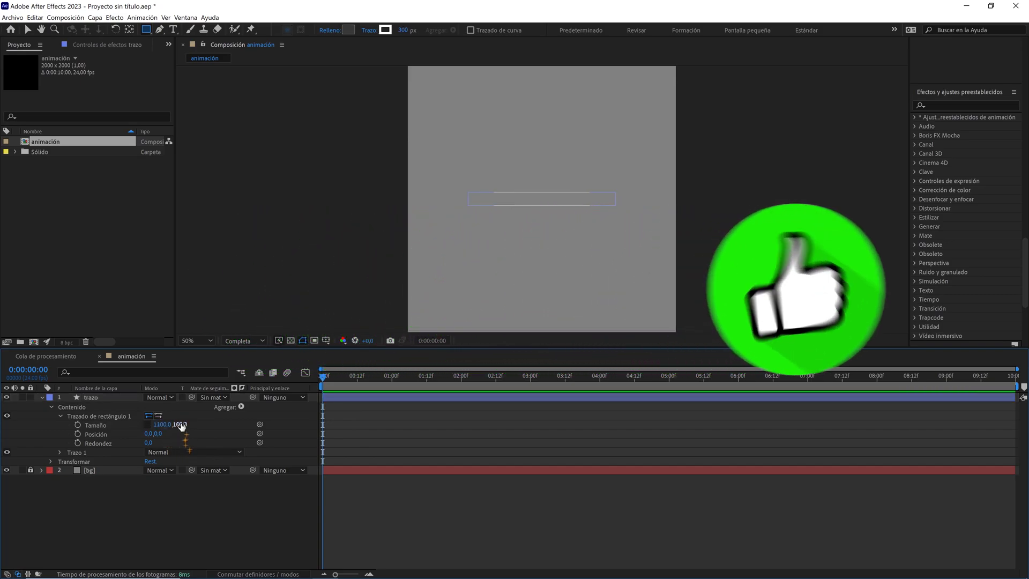
{"action": "mouse_move", "coordinate": [184, 423]}
{"action": "left_mouse_down"}
{"action": "mouse_move", "coordinate": [279, 421]}
{"action": "mouse_move", "coordinate": [195, 427]}
{"action": "left_mouse_up"}
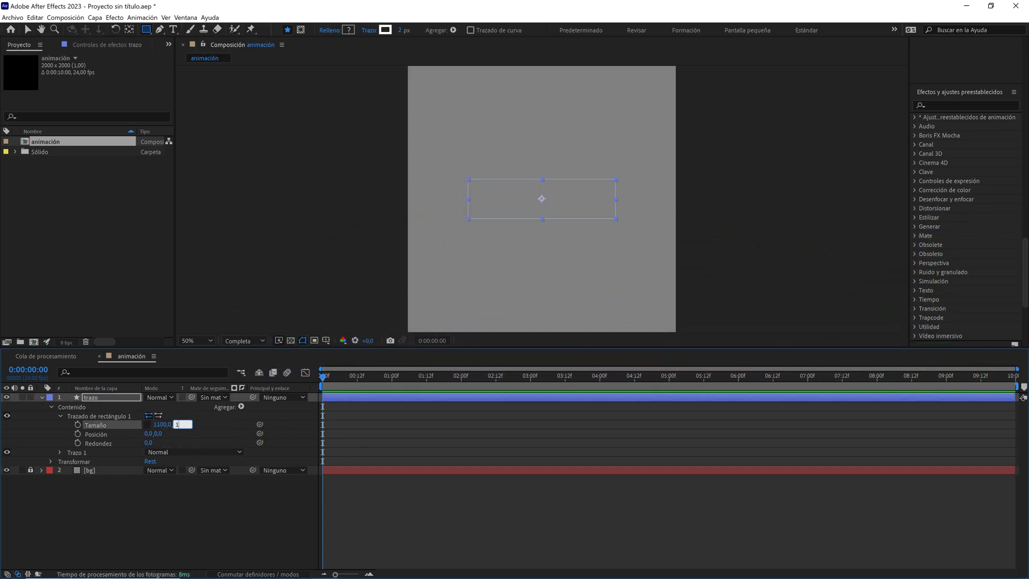
{"action": "type", "text": "200"}
{"action": "key", "text": "Return"}
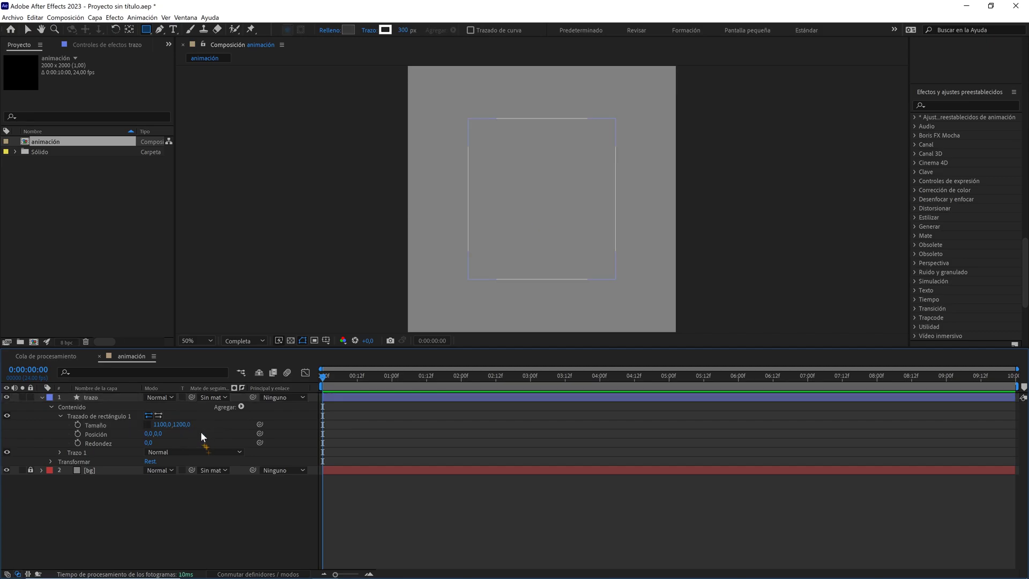
Set the white stroke width to 300 and the rectangle roundness to 600.
{"action": "left_click", "coordinate": [60, 452]}
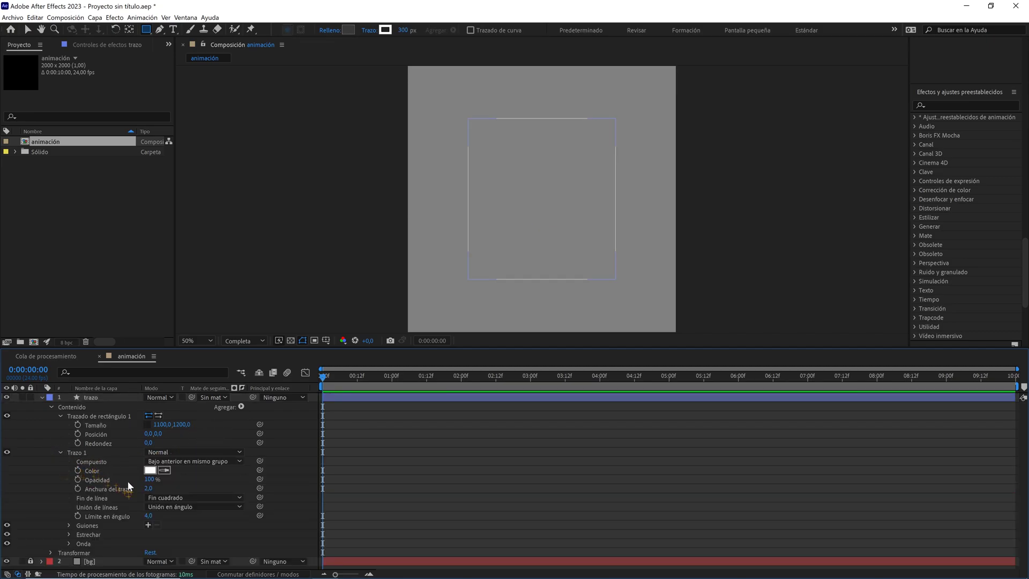
{"action": "left_click_drag", "start_coordinate": [149, 488], "coordinate": [213, 490]}
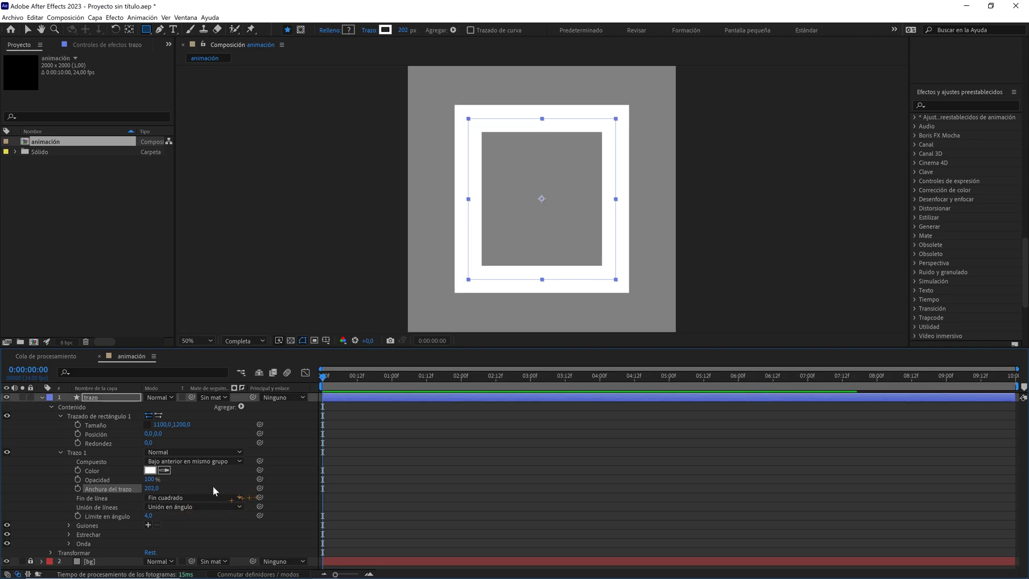
{"action": "type", "text": "00"}
{"action": "key", "text": "Return"}
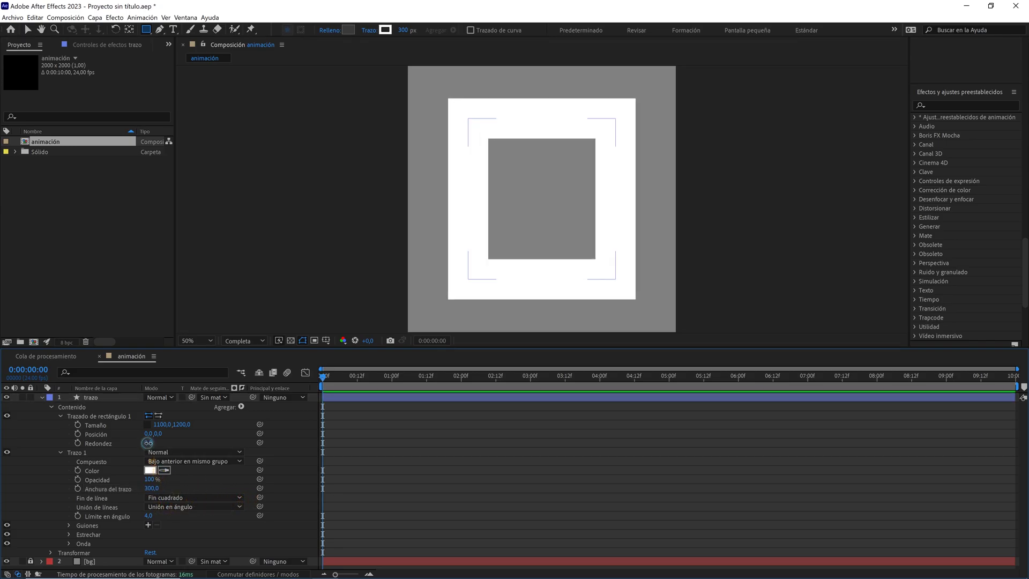
{"action": "left_click_drag", "start_coordinate": [148, 443], "coordinate": [302, 431]}
{"action": "type", "text": "600"}
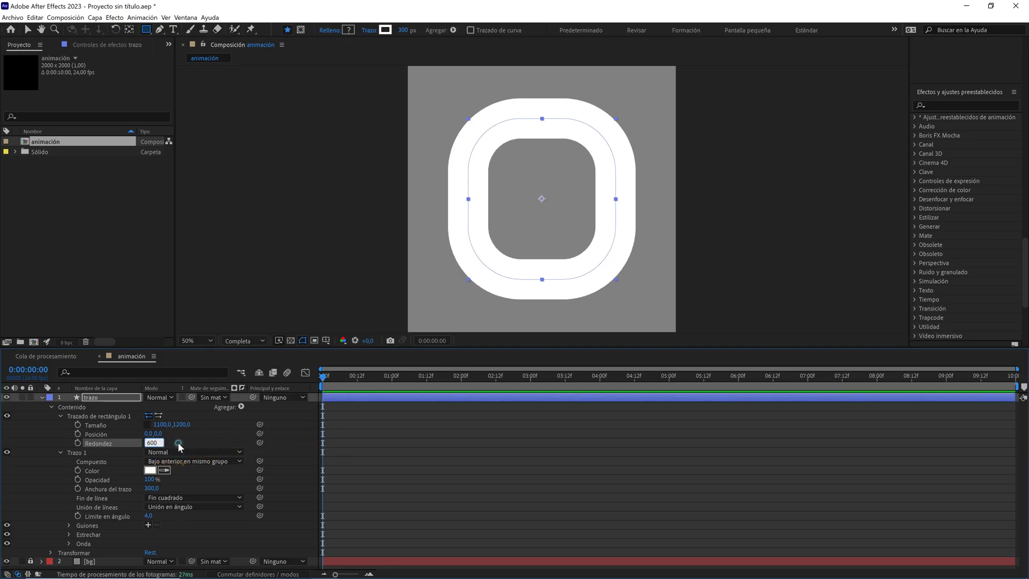
{"action": "key", "text": "Return"}
Convert the rectangle path into an editable bezier path.
{"action": "right_click", "coordinate": [120, 415]}
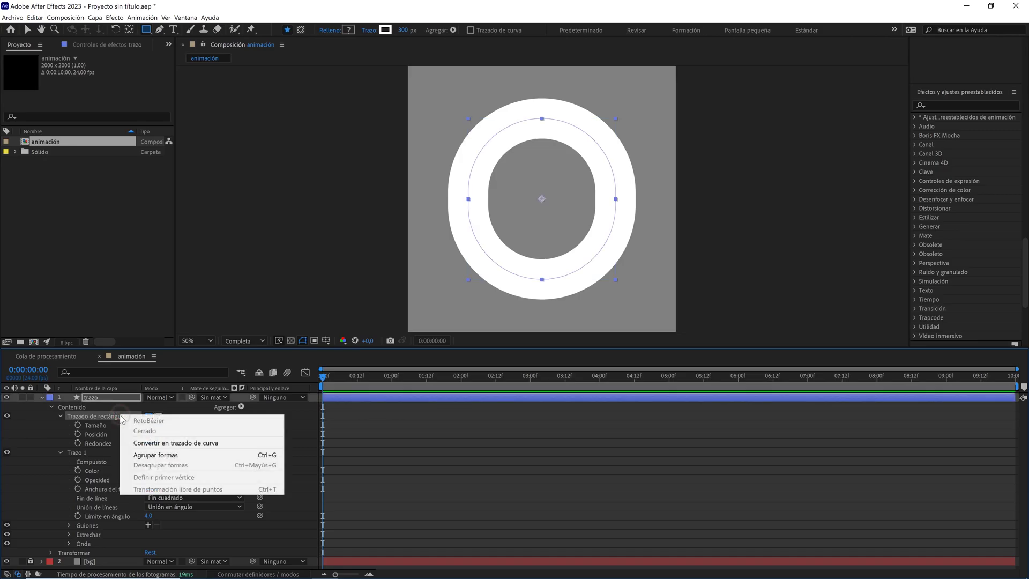
{"action": "left_click", "coordinate": [154, 443]}
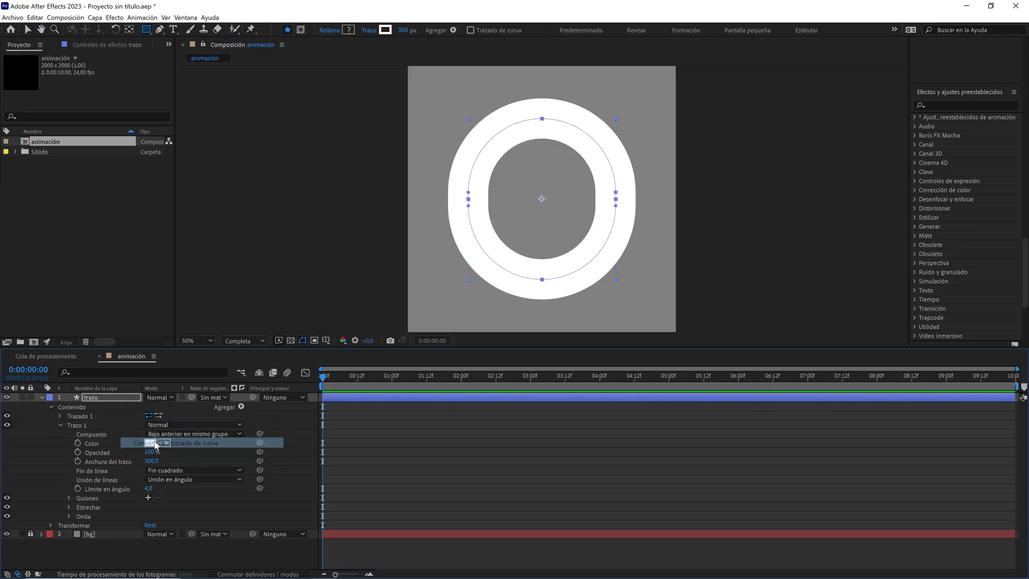
{"action": "left_click", "coordinate": [57, 416]}
{"action": "left_click", "coordinate": [95, 423]}
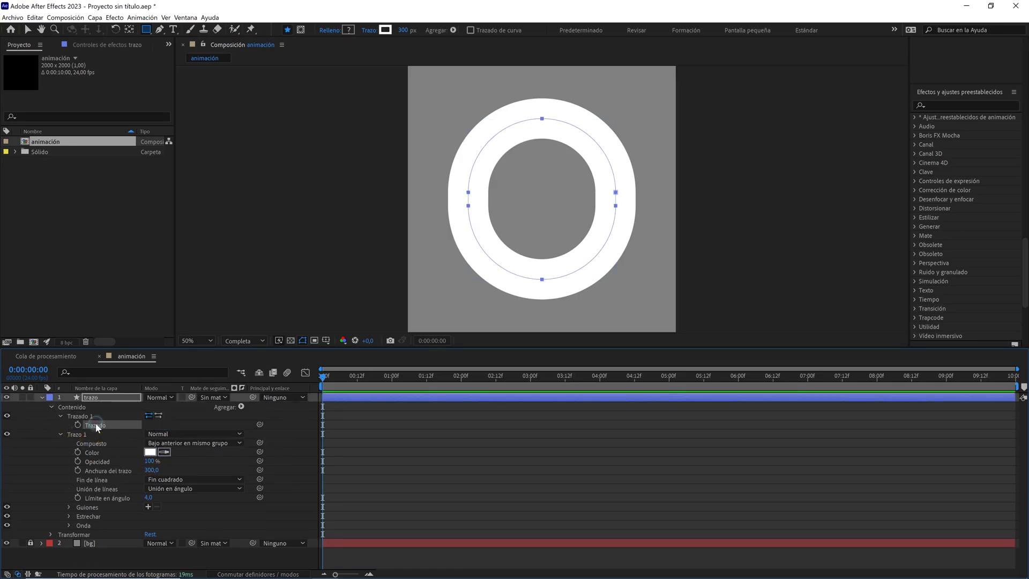
Drag the ring's top vertices up above the frame to form a U.
{"action": "left_click", "coordinate": [160, 29]}
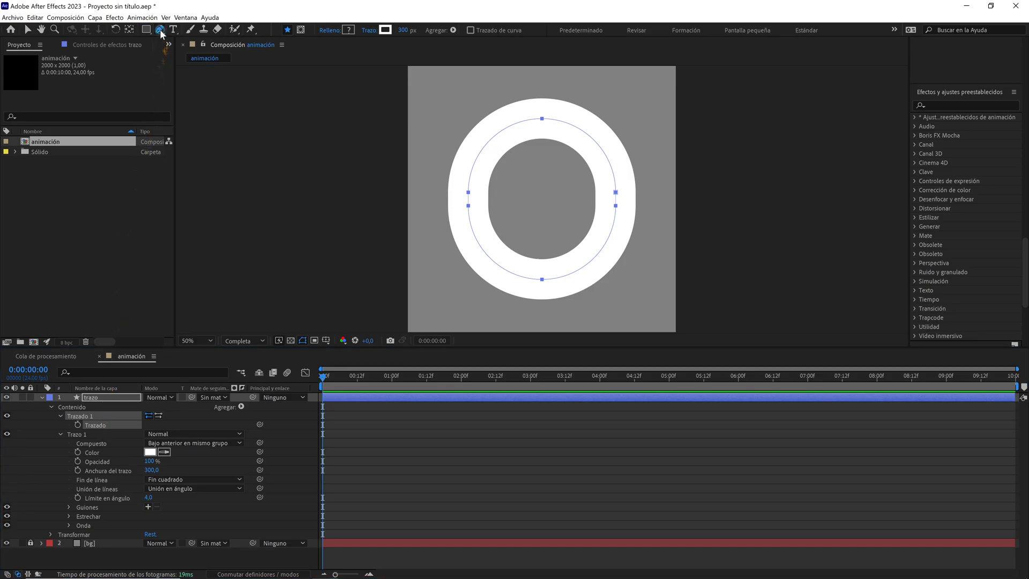
{"action": "left_click_drag", "start_coordinate": [415, 79], "coordinate": [641, 201]}
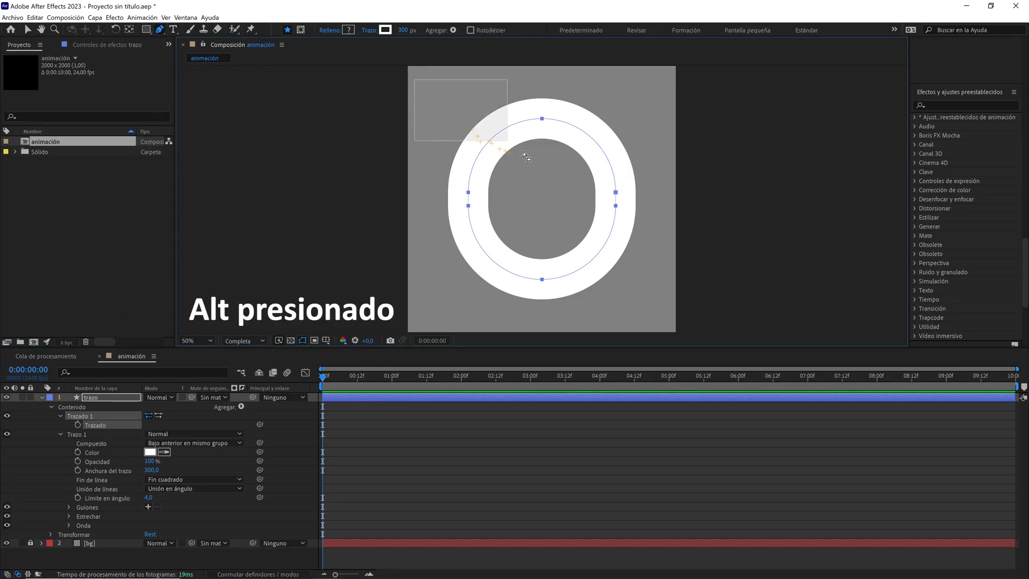
{"action": "key", "text": "comma"}
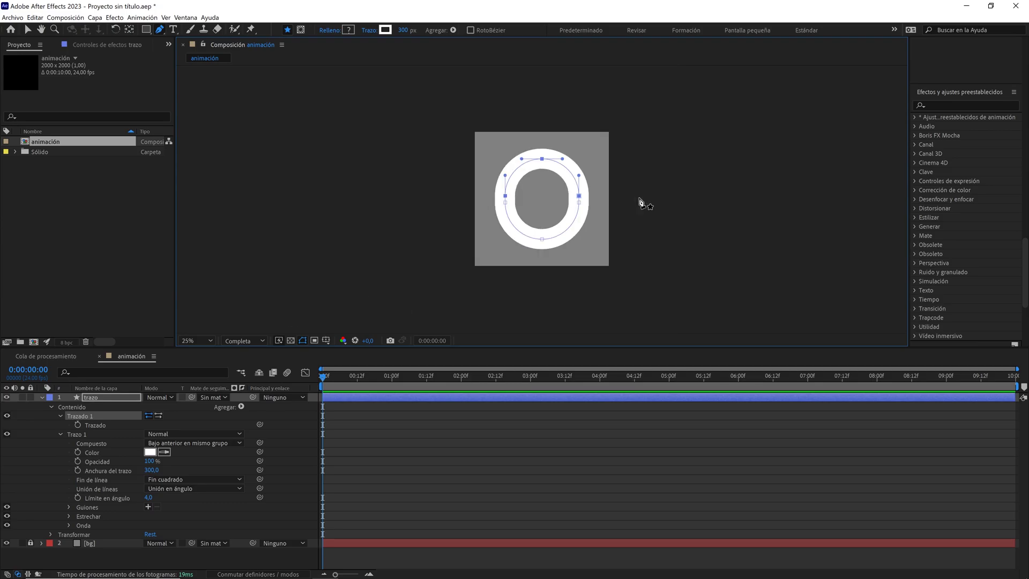
{"action": "left_click_drag", "start_coordinate": [542, 159], "coordinate": [546, 96]}
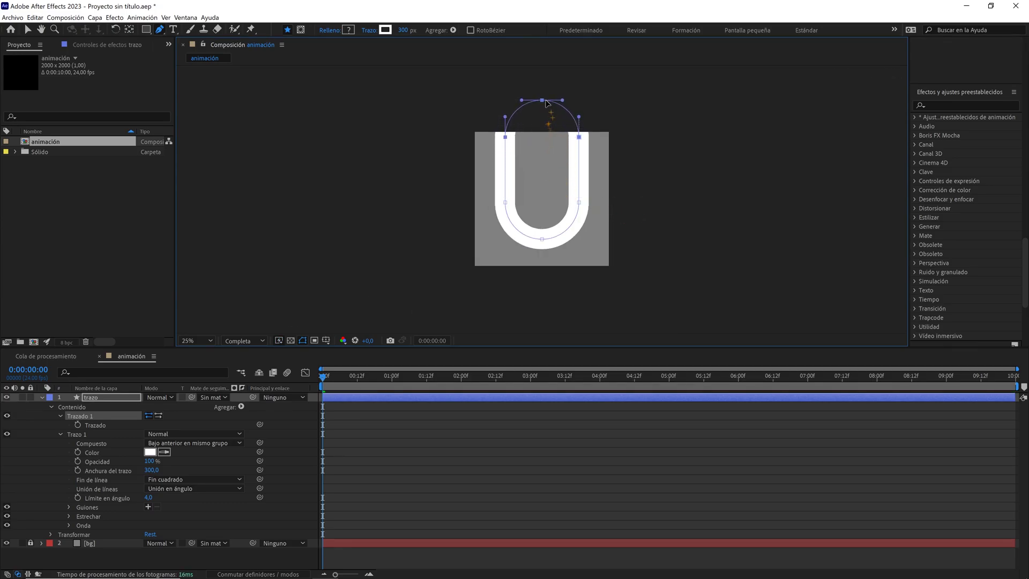
{"action": "left_click", "coordinate": [42, 396]}
Duplicate the trazo layer and rename the copy bola.
{"action": "left_click", "coordinate": [98, 397]}
{"action": "key", "text": "ctrl+d"}
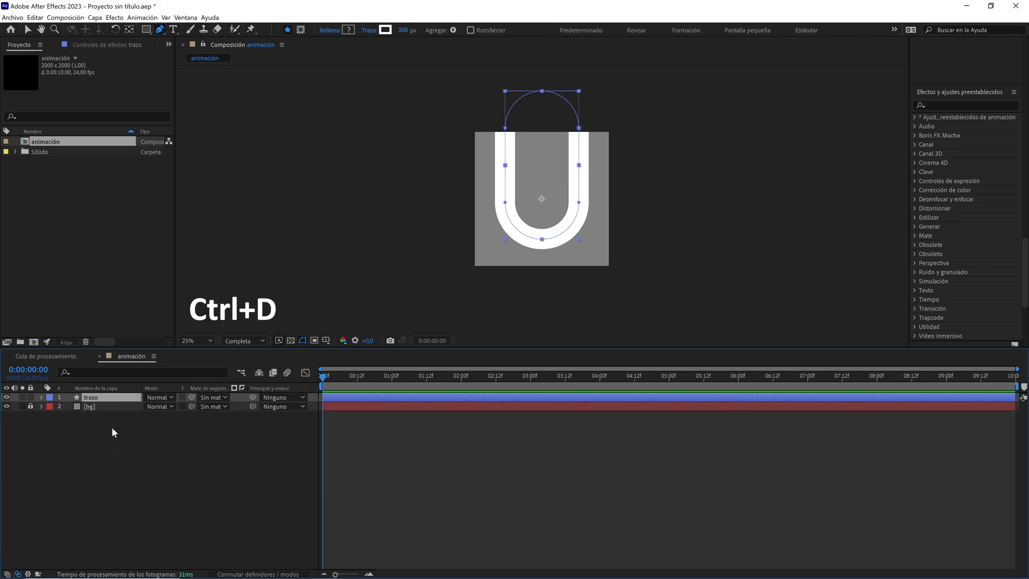
{"action": "key", "text": "Return"}
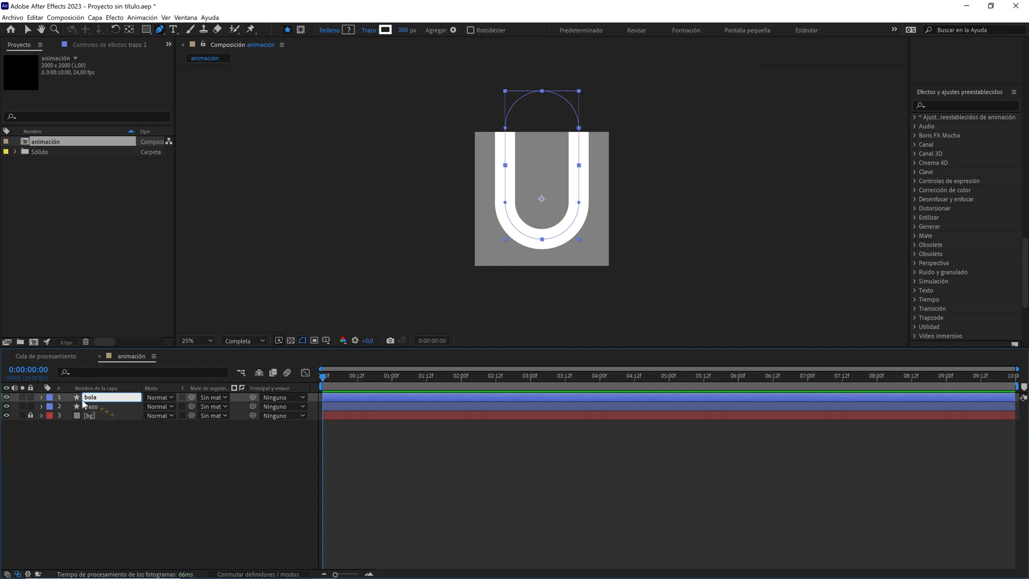
Give bola a cyan label and a black (000000) stroke.
{"action": "left_click", "coordinate": [50, 401]}
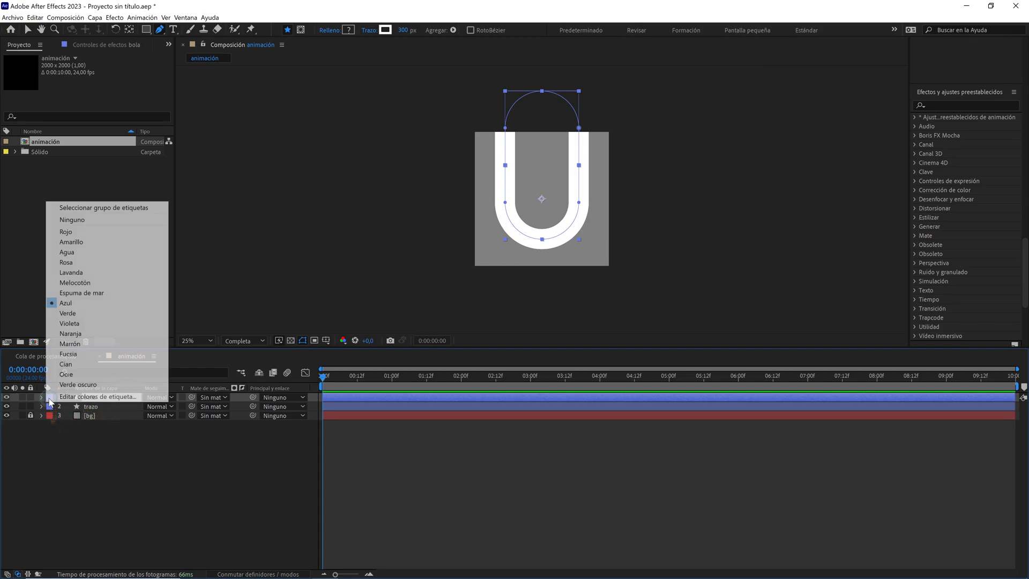
{"action": "left_click", "coordinate": [67, 376]}
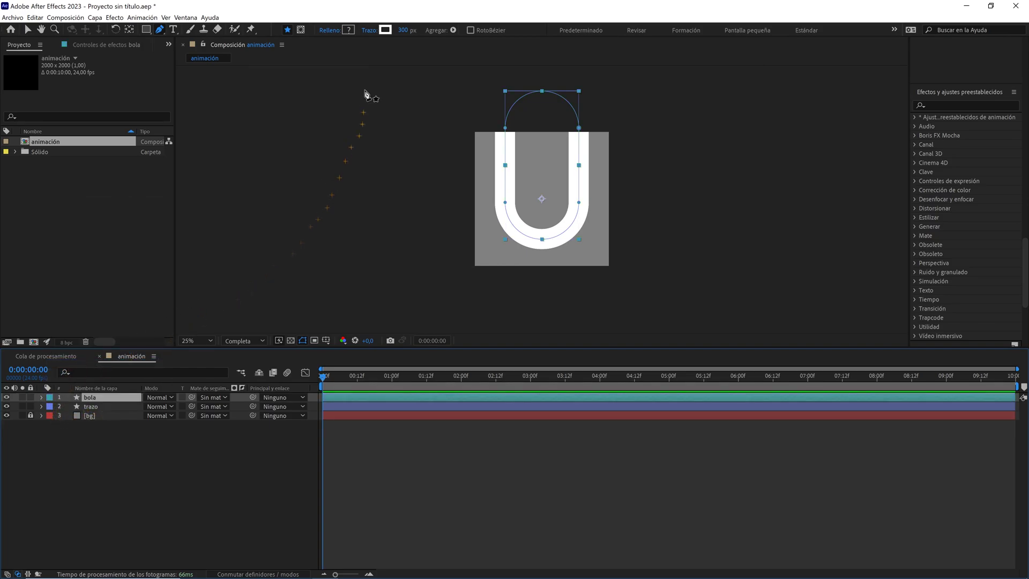
{"action": "left_click", "coordinate": [384, 30]}
{"action": "left_click_drag", "start_coordinate": [435, 353], "coordinate": [381, 515]}
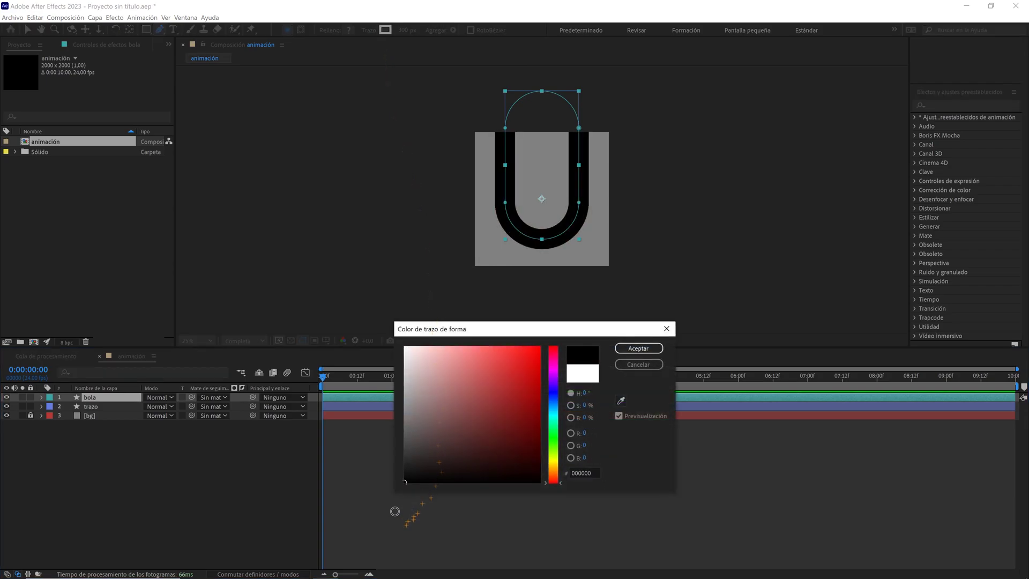
{"action": "left_click", "coordinate": [637, 349]}
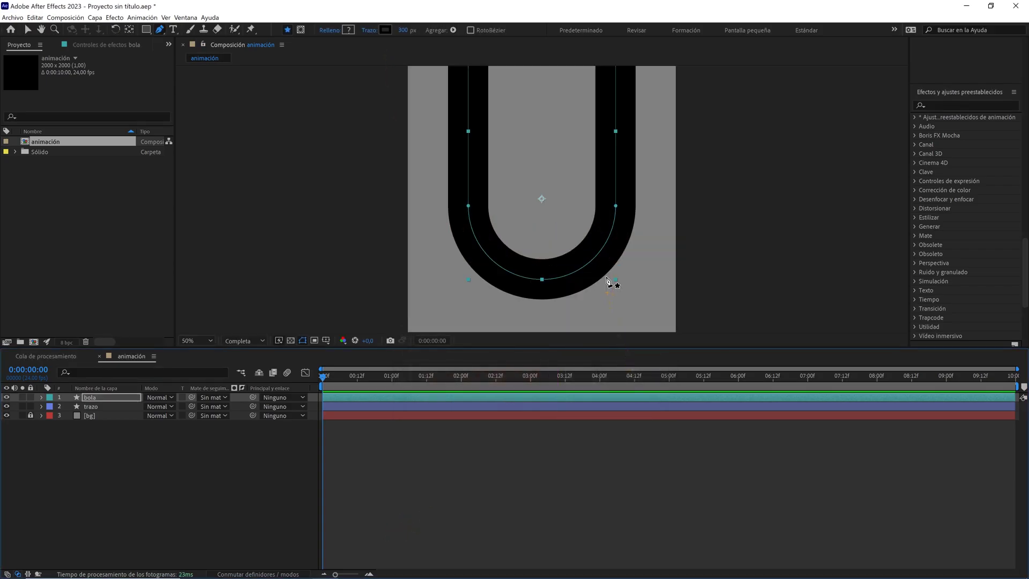
Add Trim Paths to the bola shape.
{"action": "left_click", "coordinate": [41, 397]}
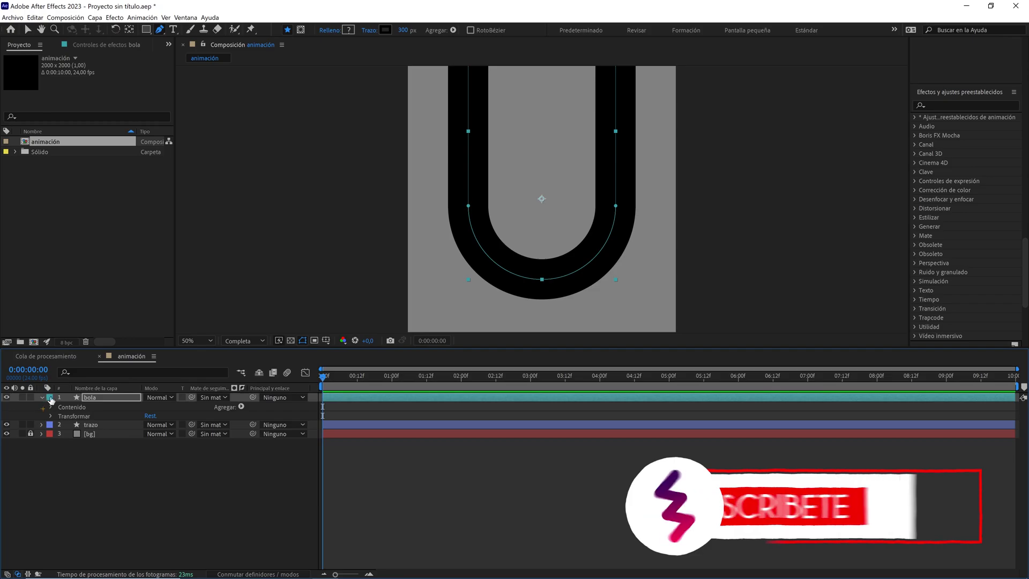
{"action": "left_click", "coordinate": [241, 406]}
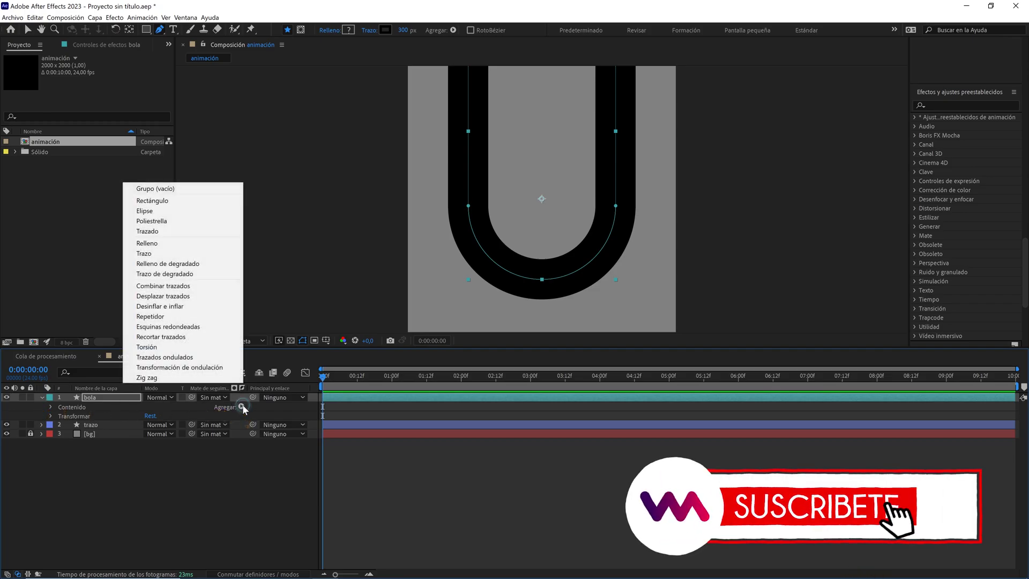
{"action": "left_click", "coordinate": [202, 344]}
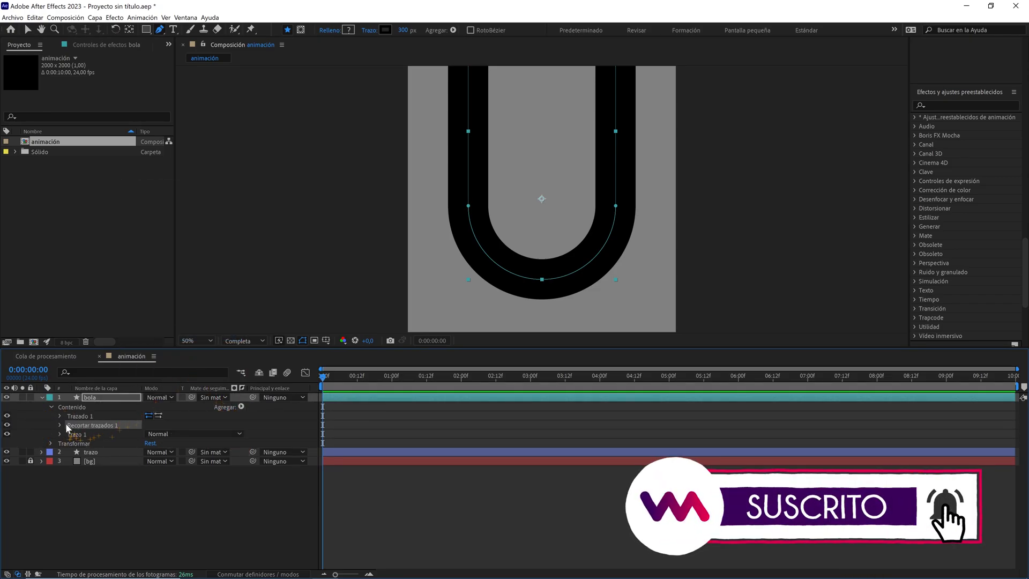
Lower the trim End and set a 60° Offset, leaving a short black segment.
{"action": "left_click", "coordinate": [61, 424]}
{"action": "left_click_drag", "start_coordinate": [149, 442], "coordinate": [170, 443]}
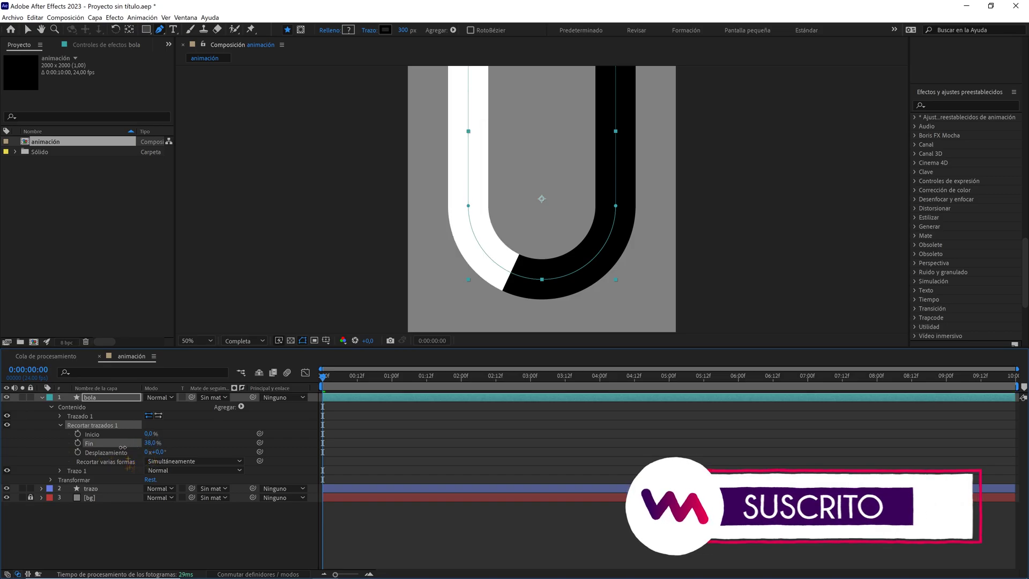
{"action": "key", "text": "comma"}
{"action": "key", "text": "comma"}
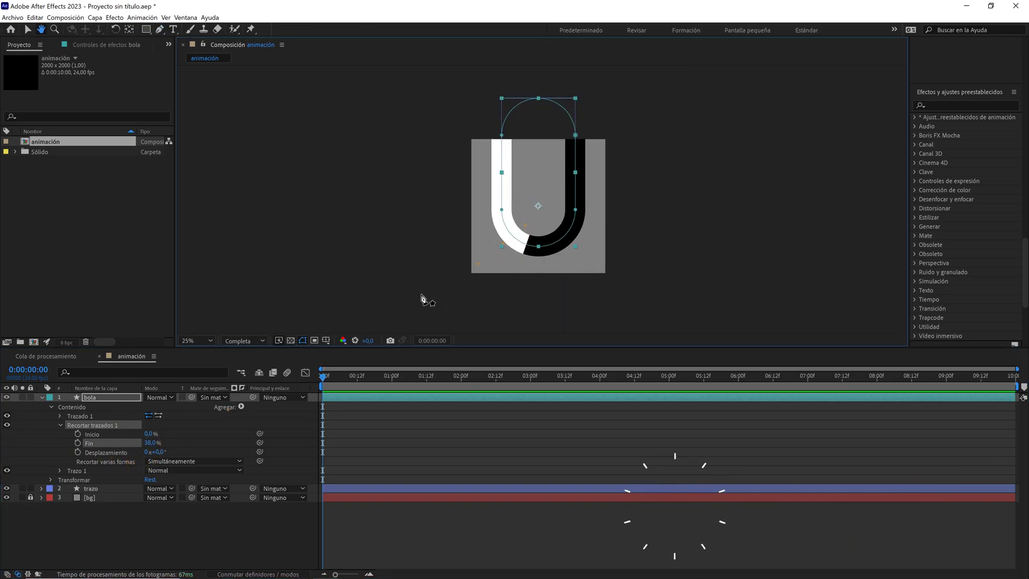
{"action": "mouse_move", "coordinate": [159, 443]}
{"action": "left_mouse_down"}
{"action": "mouse_move", "coordinate": [149, 443]}
{"action": "mouse_move", "coordinate": [190, 450]}
{"action": "left_mouse_up"}
{"action": "scroll", "coordinate": [543, 223], "scroll_direction": "up", "scroll_amount": 2}
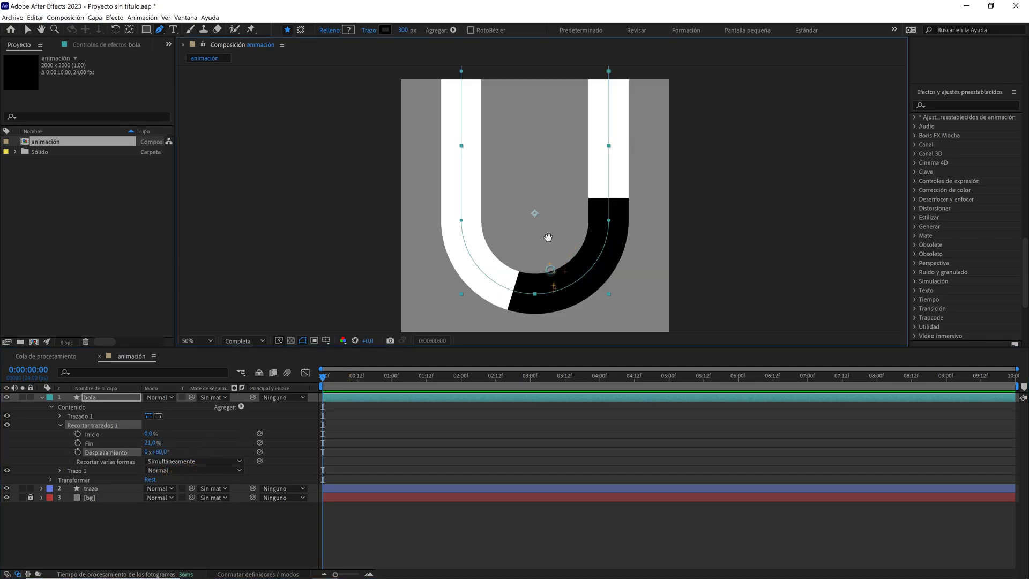
{"action": "scroll", "coordinate": [549, 246], "scroll_direction": "up", "scroll_amount": 2}
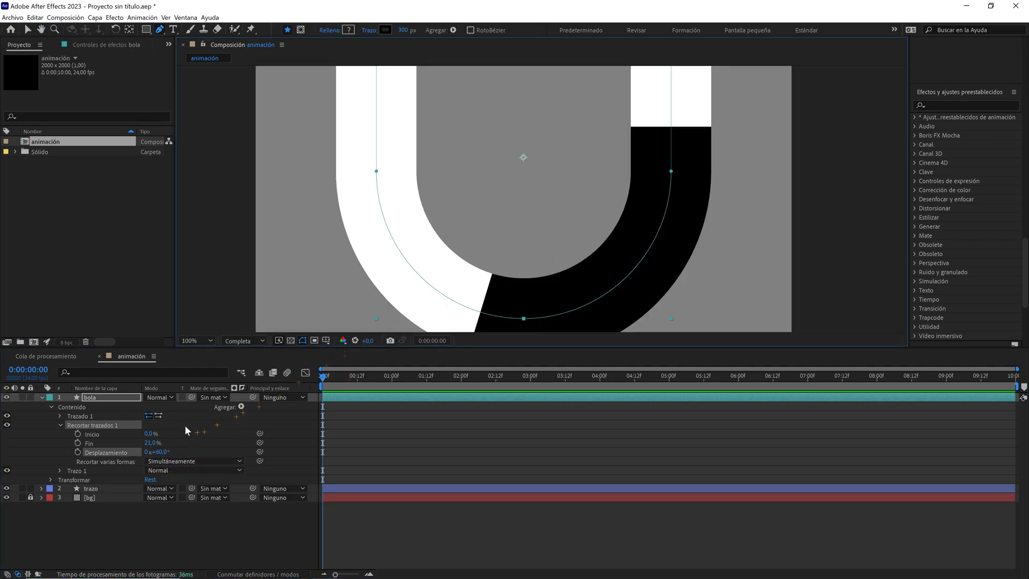
{"action": "left_click_drag", "start_coordinate": [153, 441], "coordinate": [149, 446]}
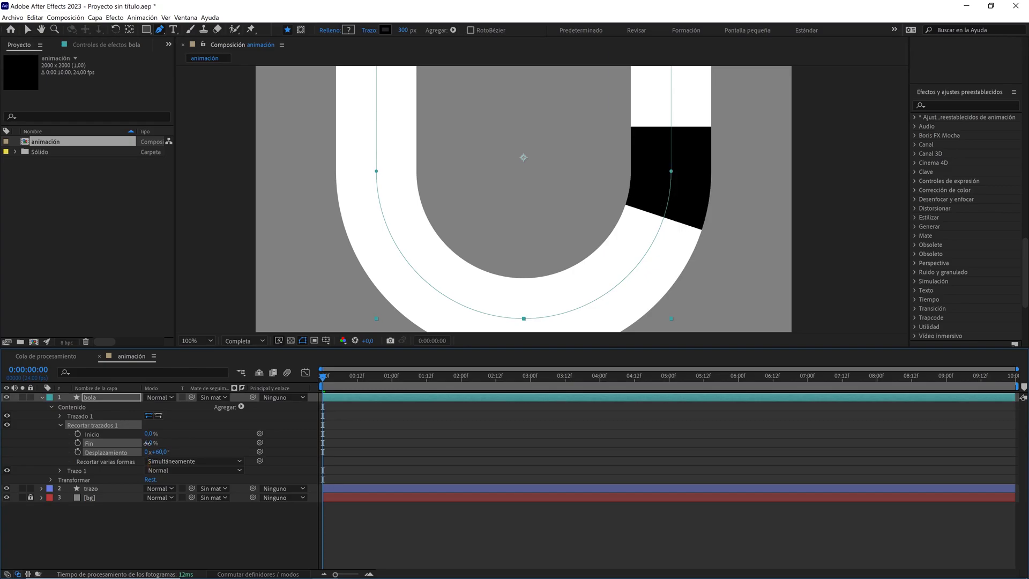
Set the trim End to 0,1% and switch the stroke line cap to round.
{"action": "type", "text": "0"}
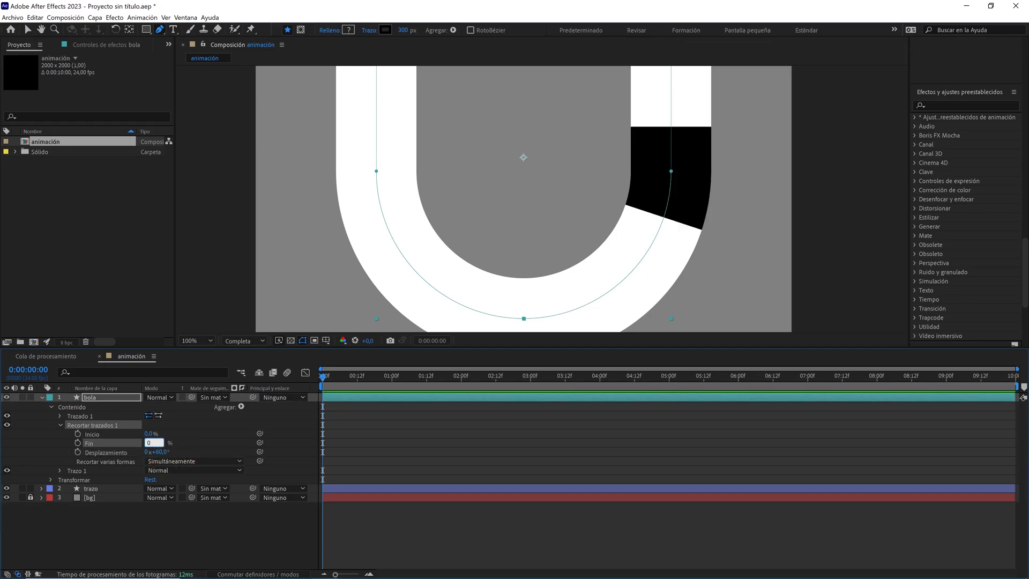
{"action": "type", "text": ",1"}
{"action": "left_click", "coordinate": [215, 432]}
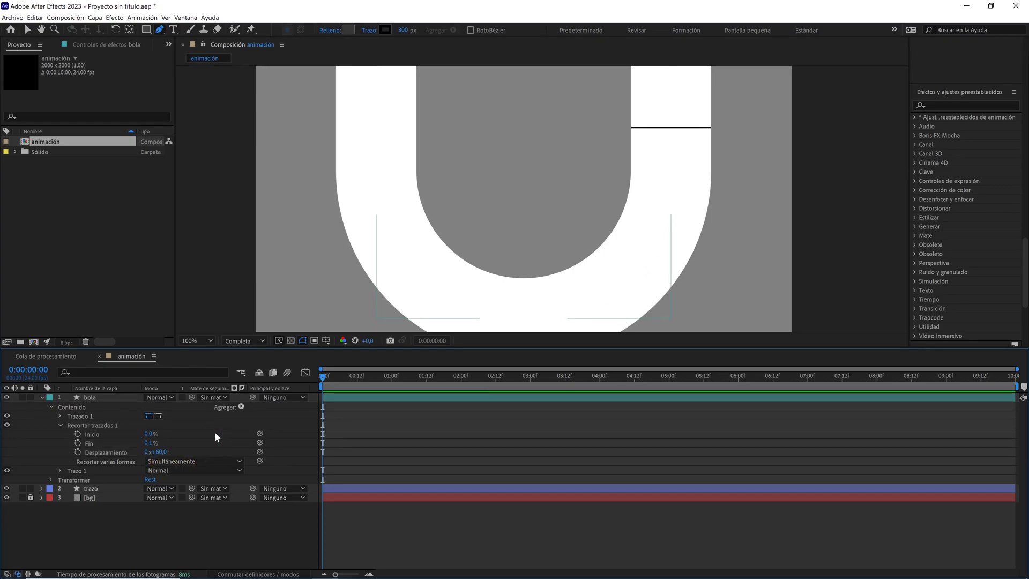
{"action": "left_click", "coordinate": [59, 470]}
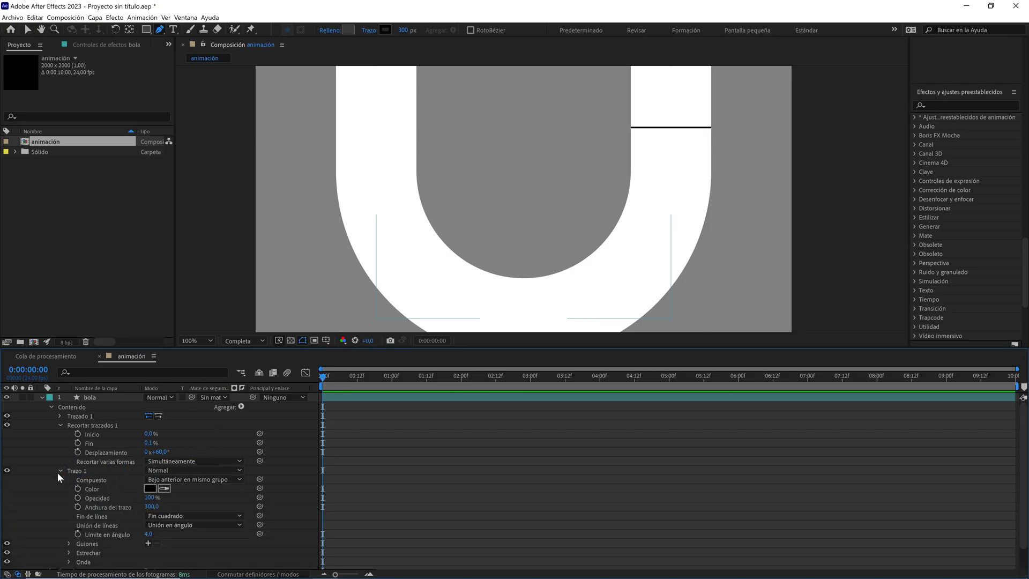
{"action": "left_click", "coordinate": [166, 516]}
{"action": "left_click", "coordinate": [177, 536]}
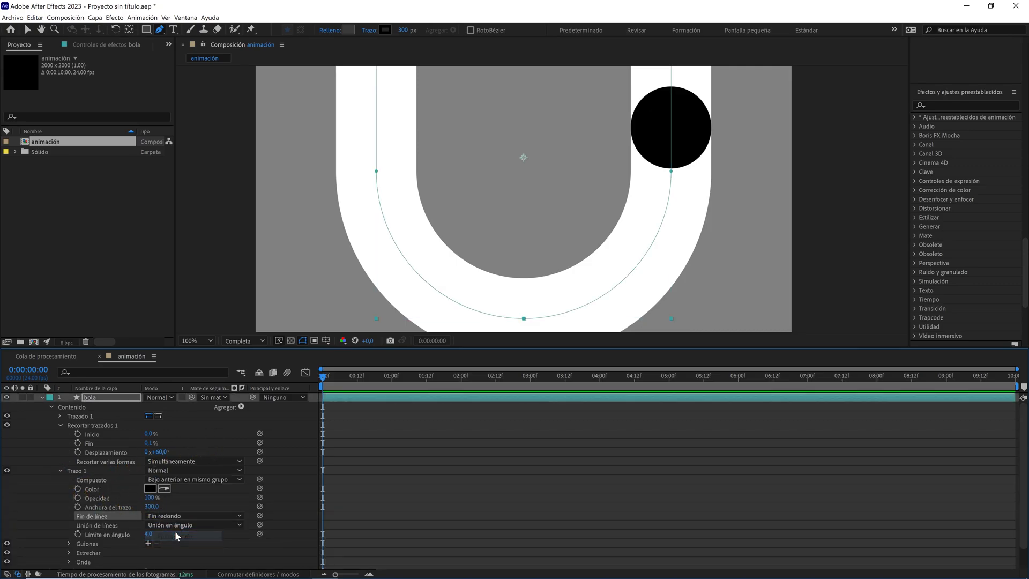
{"action": "left_click", "coordinate": [59, 470]}
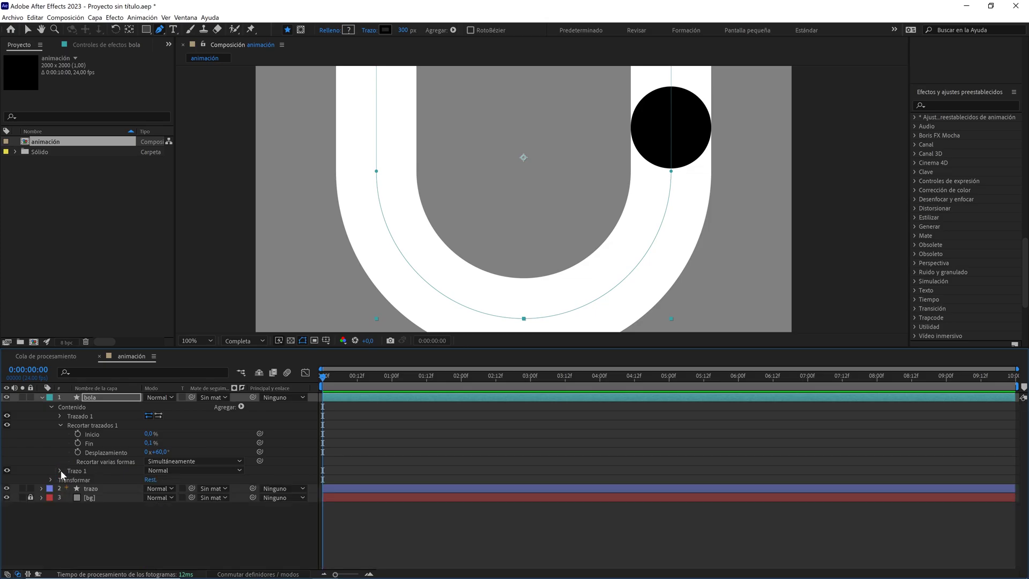
Show the title/action safe margins in the viewer at 50% zoom.
{"action": "left_click", "coordinate": [327, 340]}
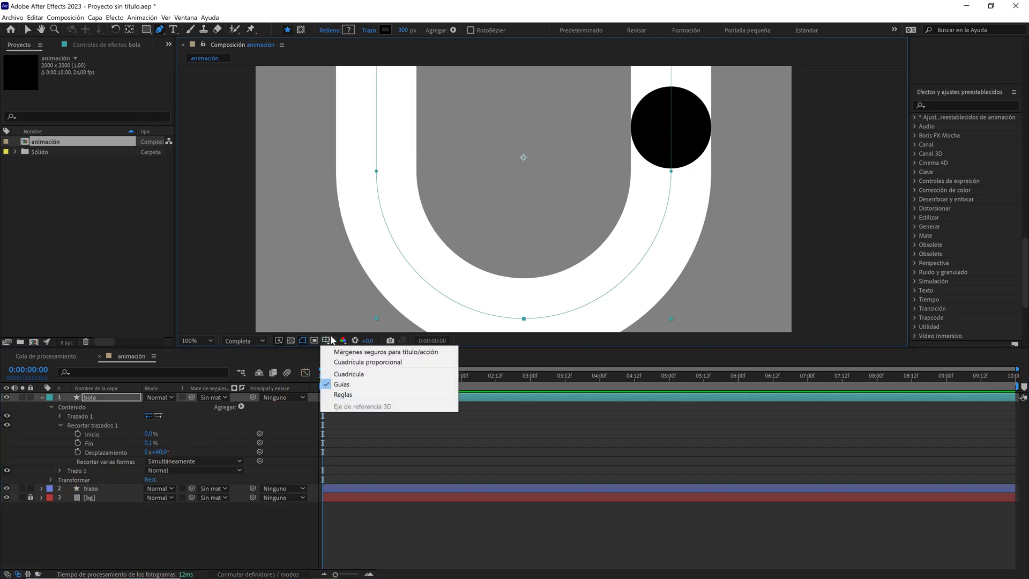
{"action": "left_click", "coordinate": [340, 354]}
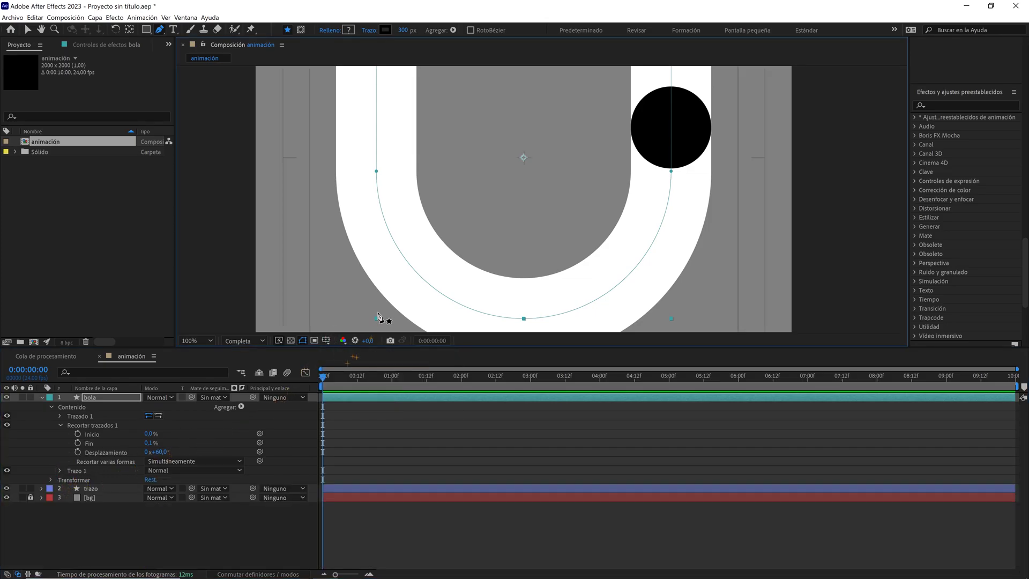
{"action": "key", "text": "comma"}
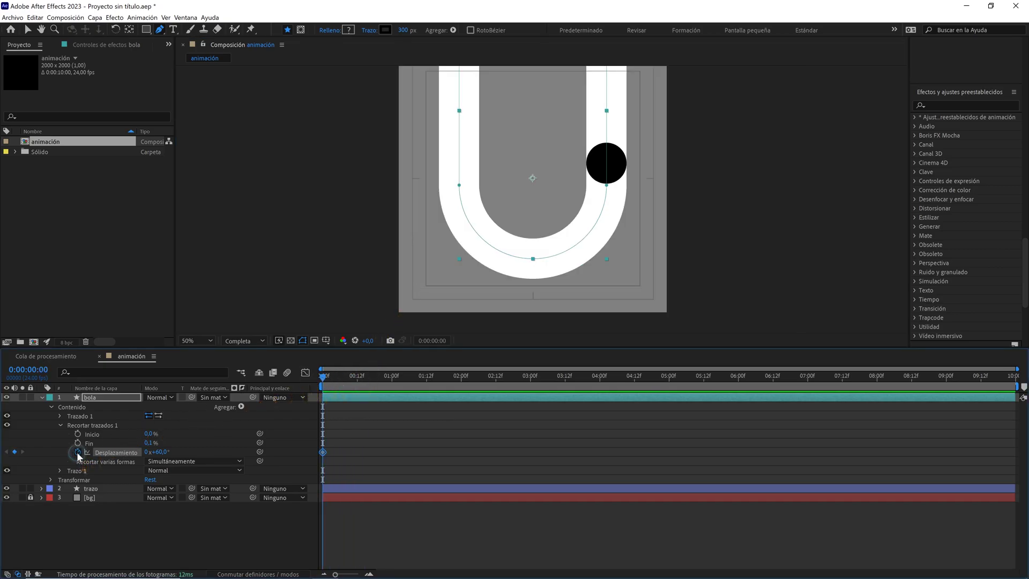
{"action": "left_click_drag", "start_coordinate": [543, 198], "coordinate": [522, 240]}
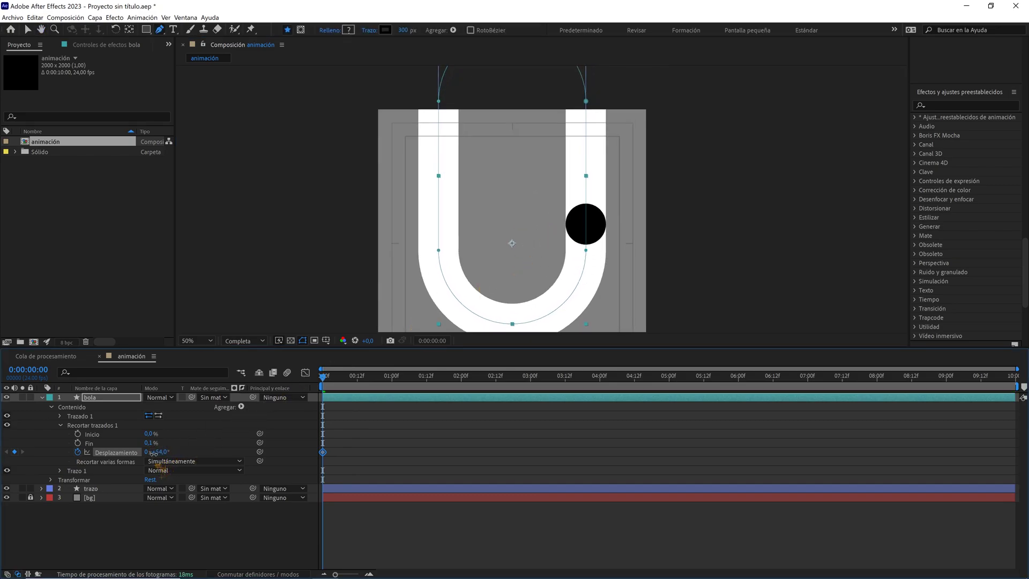
Keyframe the bola Offset at 26,1° at 0:00:00:00, then move to about one second.
{"action": "left_click_drag", "start_coordinate": [158, 451], "coordinate": [142, 455]}
{"action": "key", "text": "period"}
{"action": "key", "text": "period"}
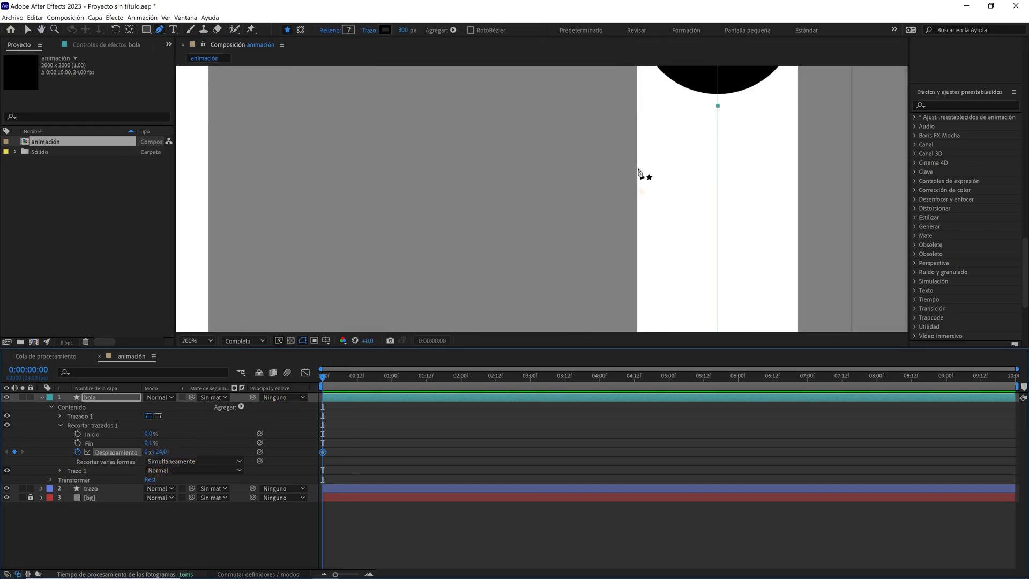
{"action": "left_click_drag", "start_coordinate": [652, 120], "coordinate": [500, 312]}
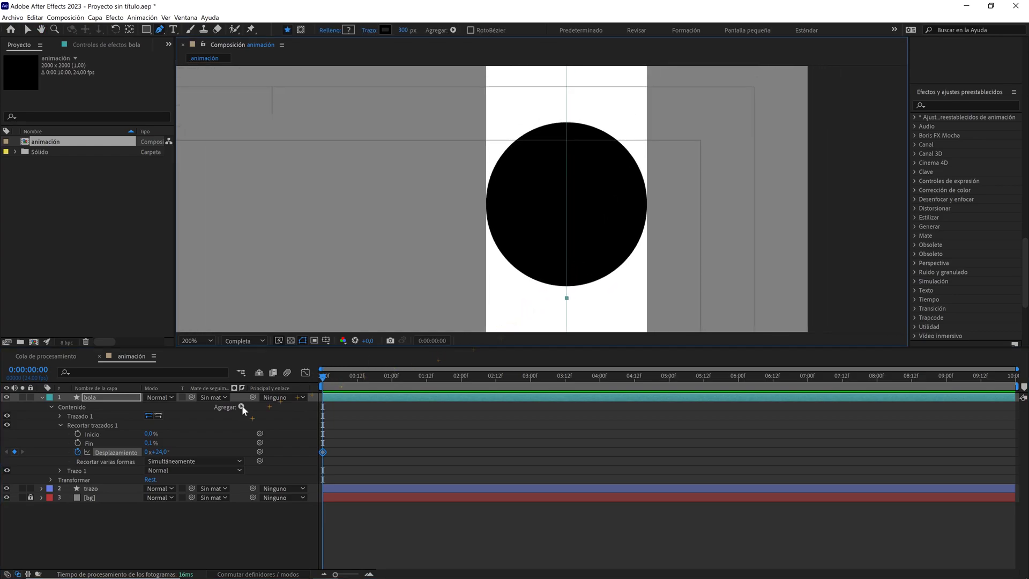
{"action": "left_click", "coordinate": [161, 452]}
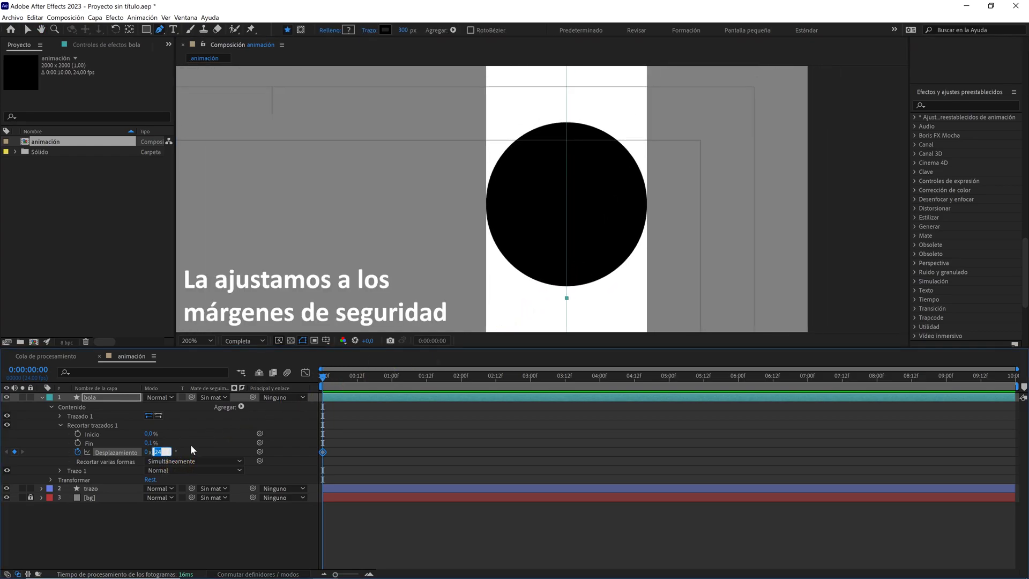
{"action": "key", "text": "Up"}
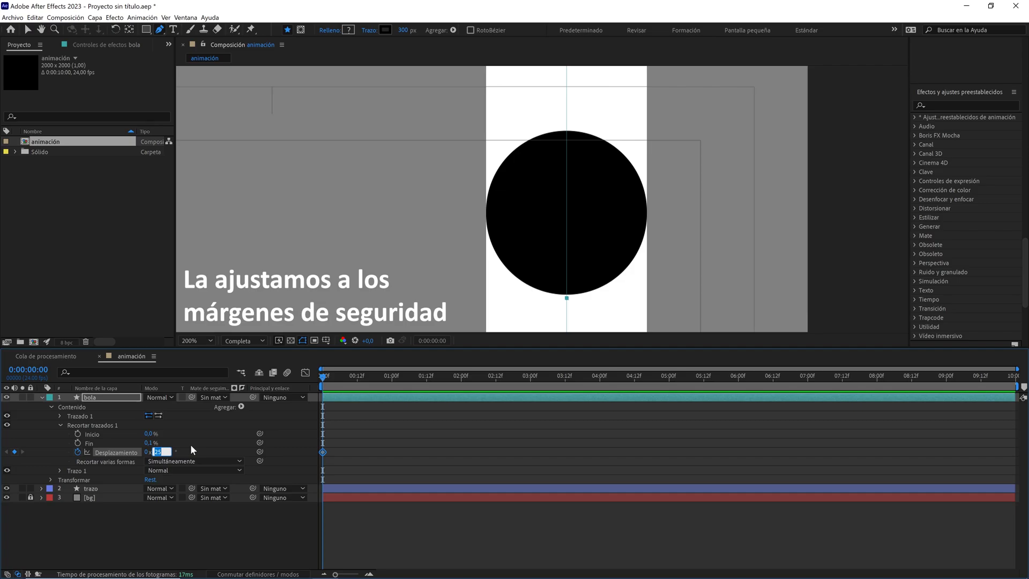
{"action": "key", "text": "Up"}
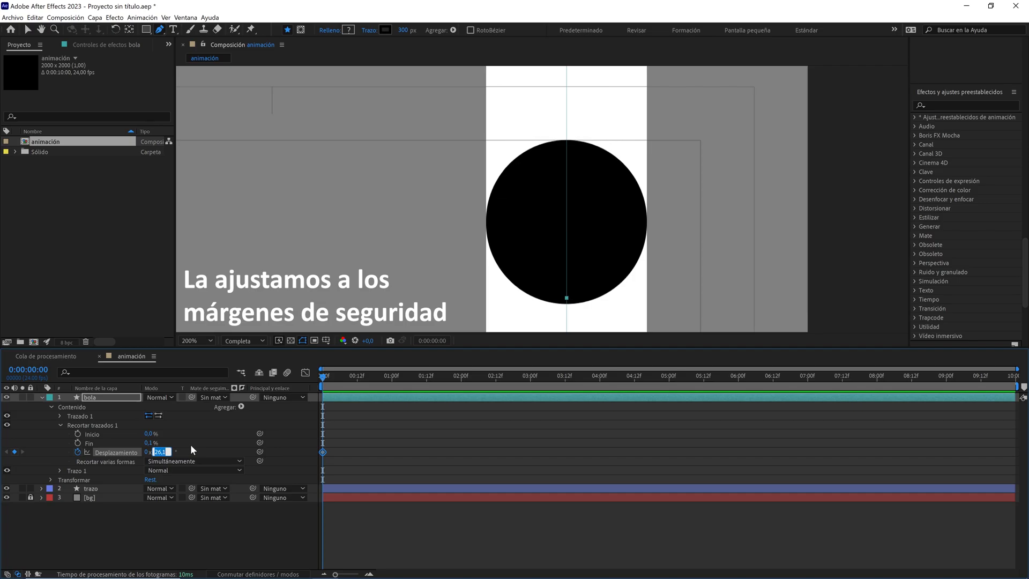
{"action": "left_click", "coordinate": [191, 445]}
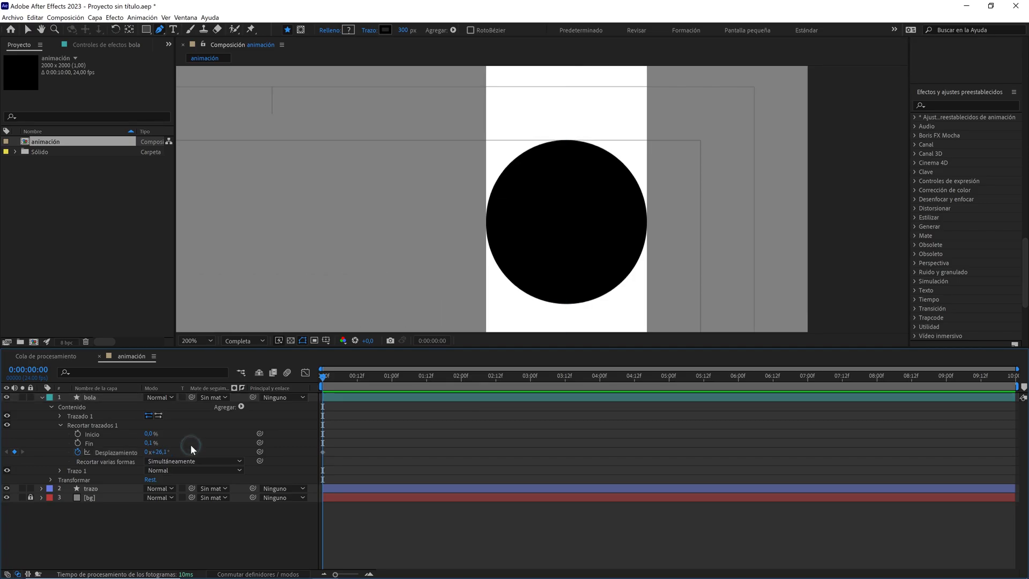
{"action": "left_click_drag", "start_coordinate": [322, 376], "coordinate": [426, 378]}
At 0:00:01:12, drag the ball's Offset along the U to about 190°.
{"action": "left_click", "coordinate": [28, 370]}
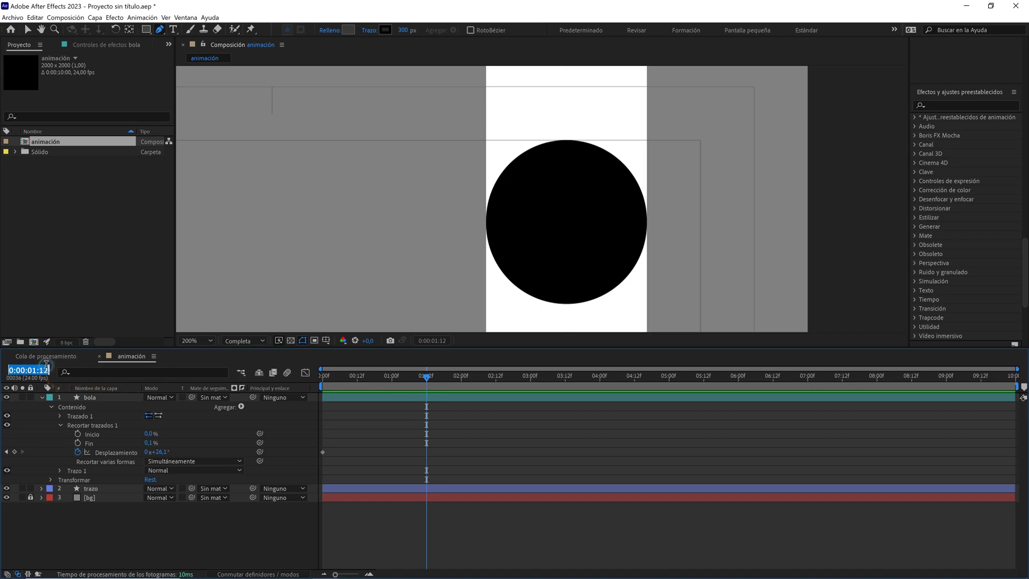
{"action": "scroll", "coordinate": [548, 241], "scroll_direction": "down", "scroll_amount": 3}
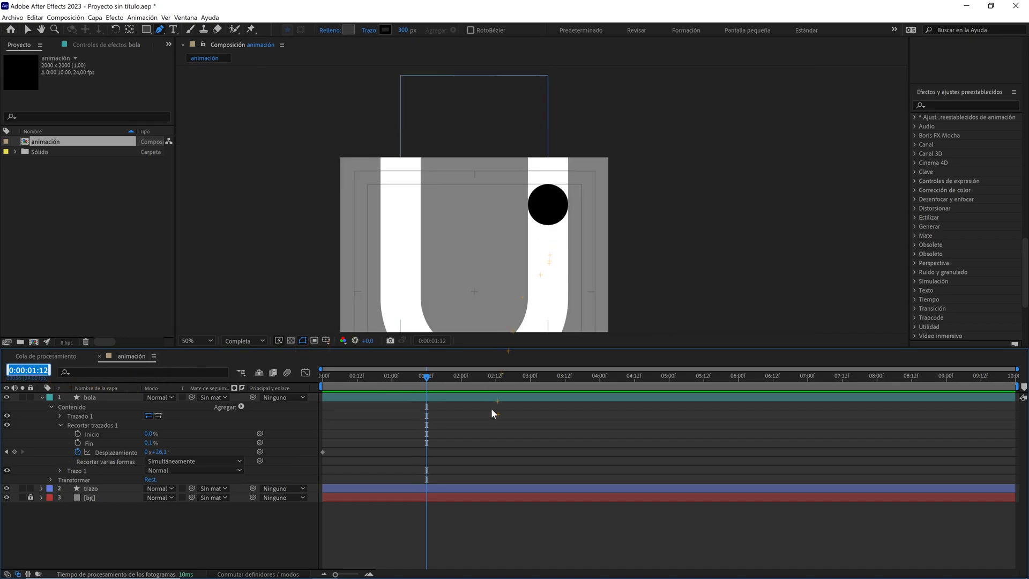
{"action": "left_click_drag", "start_coordinate": [474, 289], "coordinate": [530, 209]}
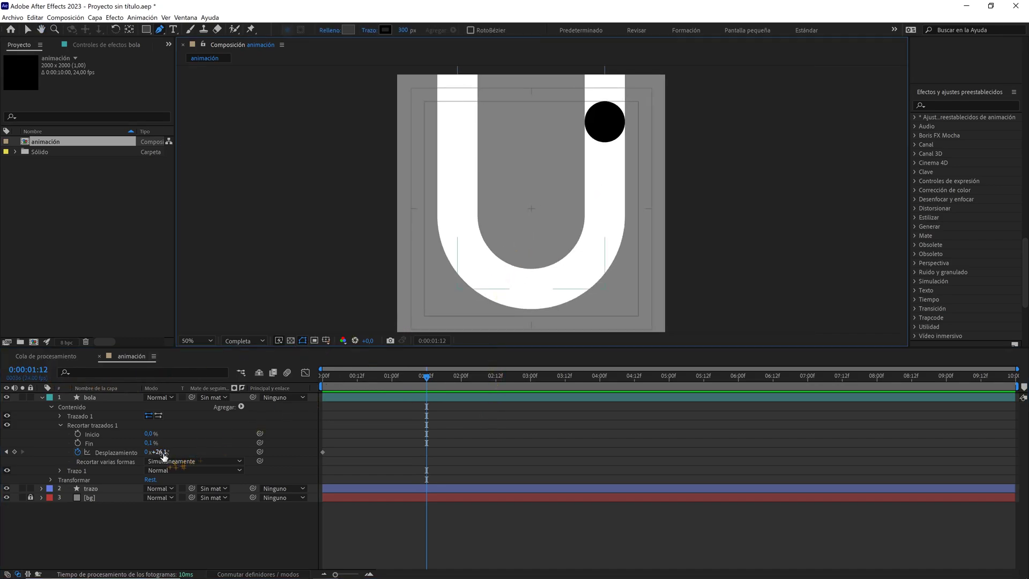
{"action": "left_click_drag", "start_coordinate": [163, 456], "coordinate": [257, 444]}
{"action": "scroll", "coordinate": [496, 214], "scroll_direction": "up", "scroll_amount": 4}
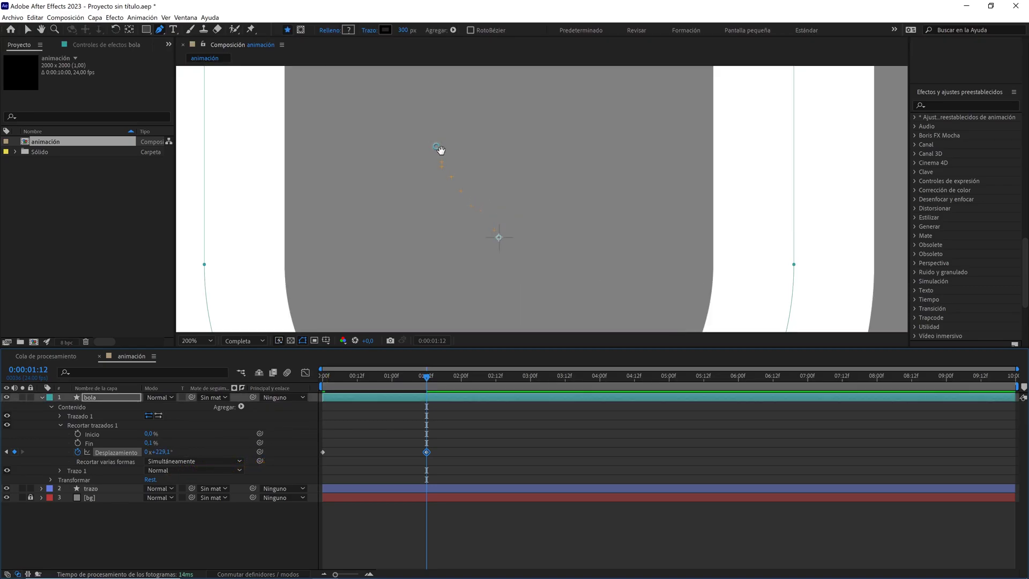
{"action": "left_click_drag", "start_coordinate": [441, 149], "coordinate": [510, 260]}
{"action": "scroll", "coordinate": [510, 259], "scroll_direction": "up", "scroll_amount": 1}
{"action": "mouse_move", "coordinate": [485, 181]}
{"action": "left_mouse_down"}
{"action": "mouse_move", "coordinate": [591, 298]}
{"action": "mouse_move", "coordinate": [616, 349]}
{"action": "left_mouse_up"}
{"action": "key", "text": "g"}
Fine-tune the Offset to 224° so the ball sits atop the U's left arm.
{"action": "left_click_drag", "start_coordinate": [160, 452], "coordinate": [160, 451]}
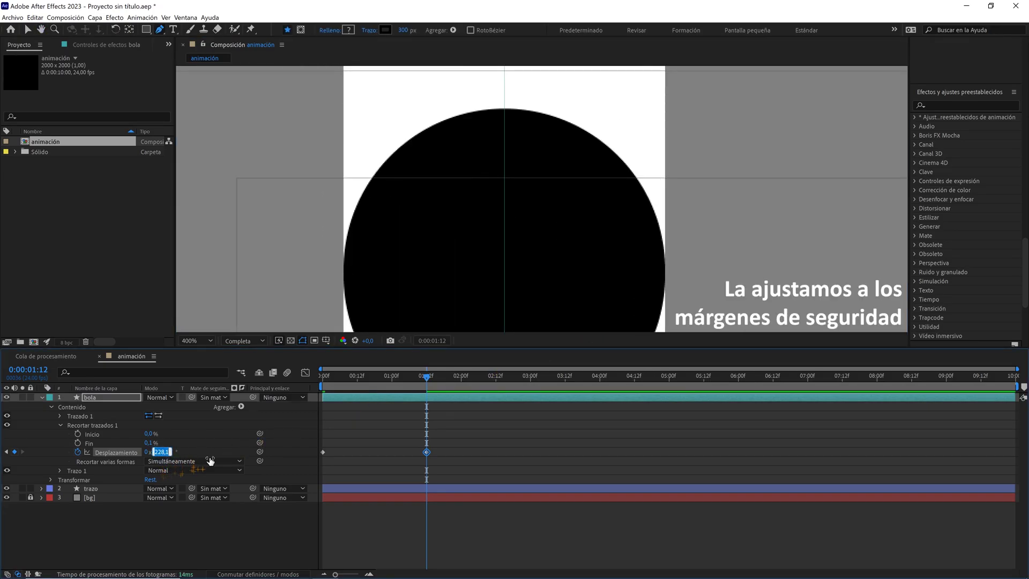
{"action": "key", "text": "Down"}
{"action": "key", "text": "Down"}
{"action": "key", "text": "Down"}
{"action": "key", "text": "Down"}
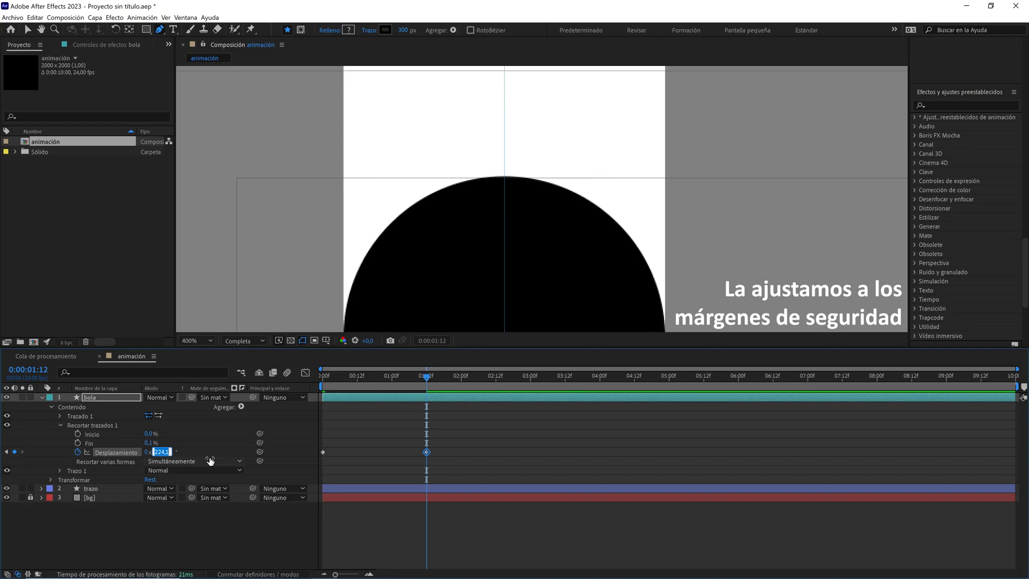
{"action": "key", "text": "ctrl+Down"}
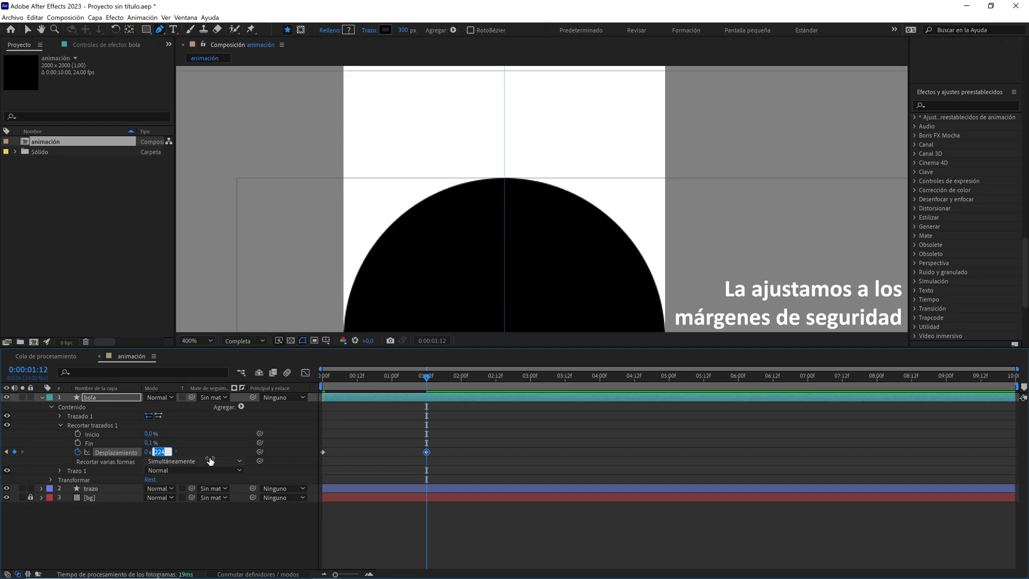
{"action": "key", "text": "Return"}
{"action": "scroll", "coordinate": [459, 230], "scroll_direction": "down", "scroll_amount": 2}
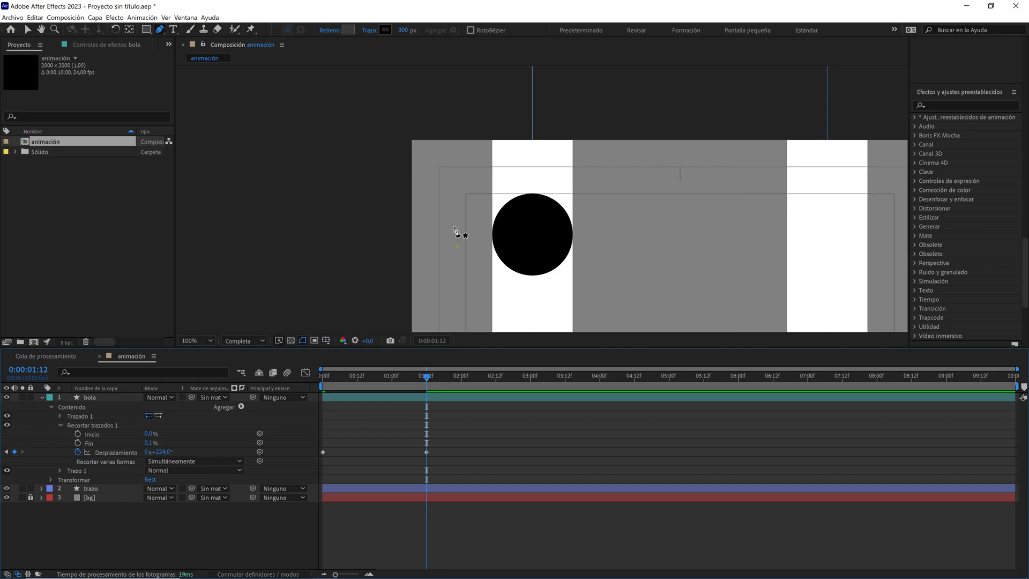
{"action": "scroll", "coordinate": [459, 230], "scroll_direction": "down", "scroll_amount": 1}
{"action": "left_click_drag", "start_coordinate": [570, 260], "coordinate": [478, 182]}
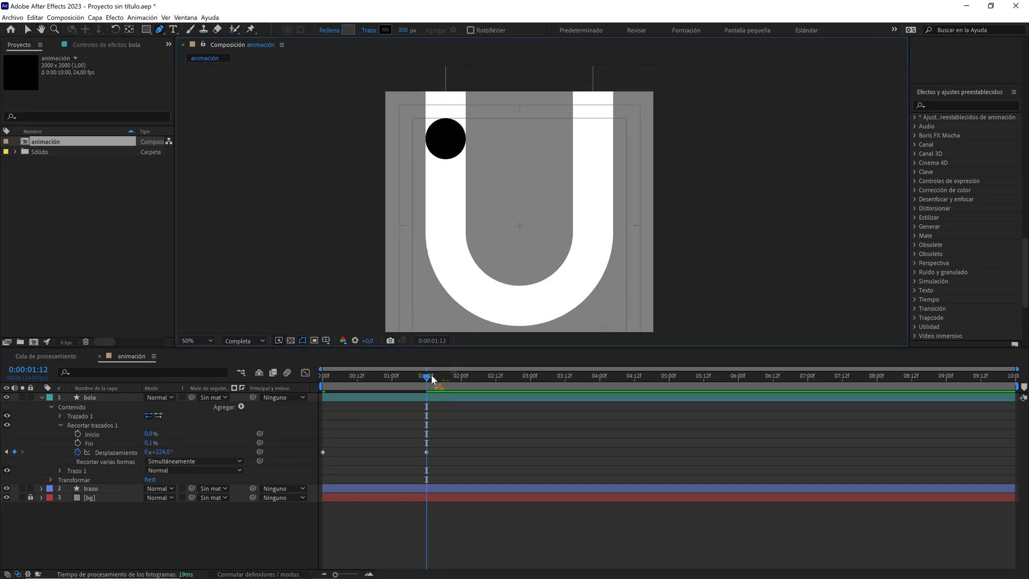
{"action": "left_click_drag", "start_coordinate": [426, 376], "coordinate": [532, 393]}
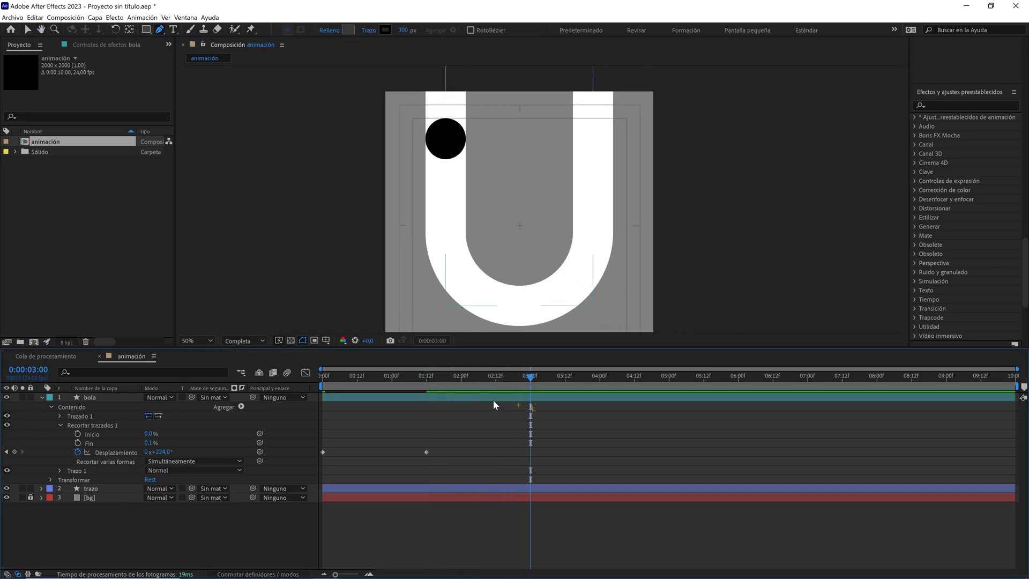
Copy the first Offset keyframe to 0:00:03:00 and Easy Ease all three keys.
{"action": "left_click_drag", "start_coordinate": [393, 429], "coordinate": [313, 465]}
{"action": "key", "text": "ctrl+c"}
{"action": "key", "text": "ctrl+v"}
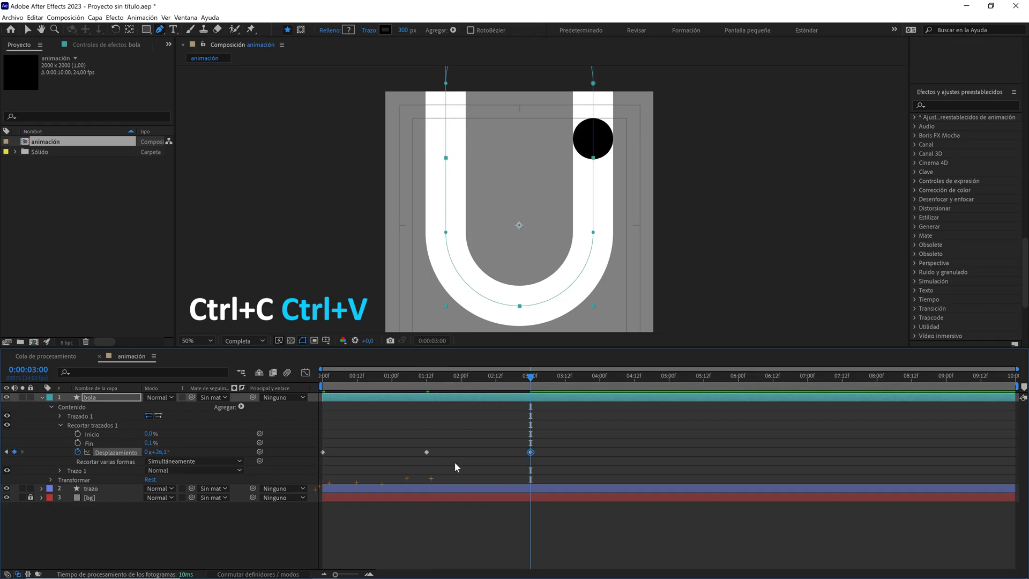
{"action": "left_click_drag", "start_coordinate": [587, 442], "coordinate": [319, 474]}
{"action": "key", "text": "F9"}
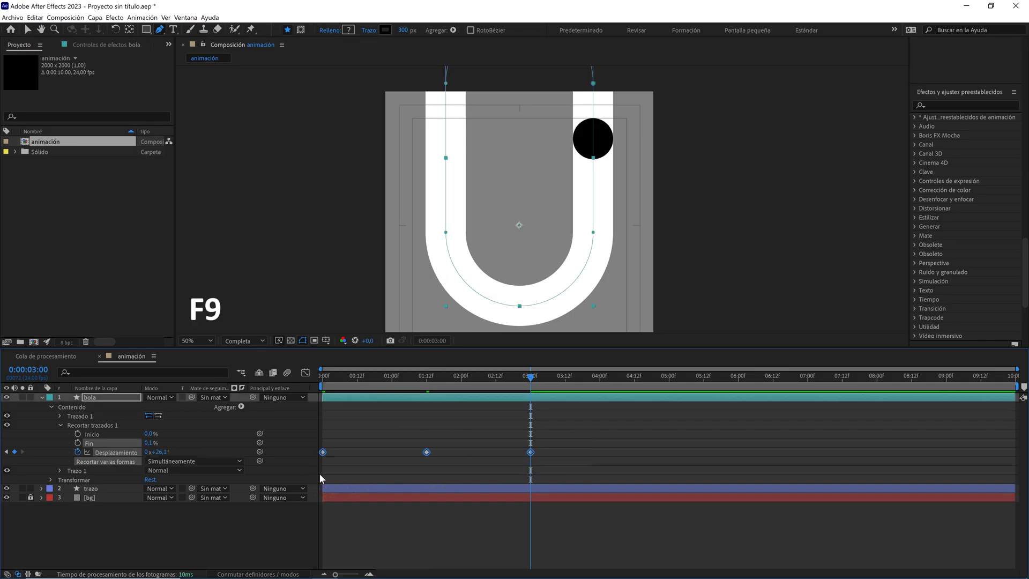
In the Graph Editor, give the middle keyframe 70% incoming and outgoing influence.
{"action": "left_click", "coordinate": [305, 372]}
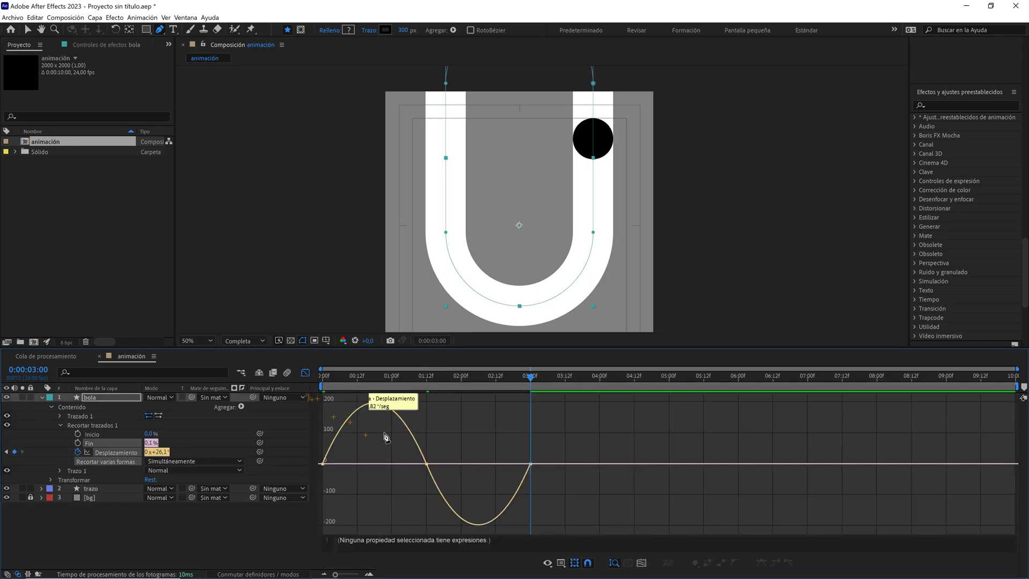
{"action": "double_click", "coordinate": [426, 463]}
{"action": "left_click", "coordinate": [632, 391]}
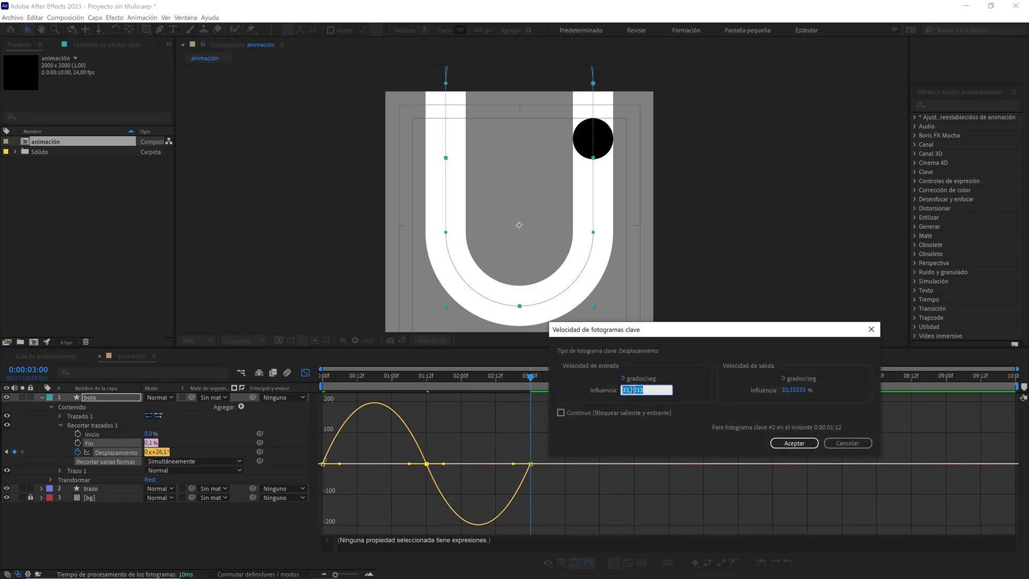
{"action": "left_click", "coordinate": [790, 390]}
{"action": "type", "text": "70"}
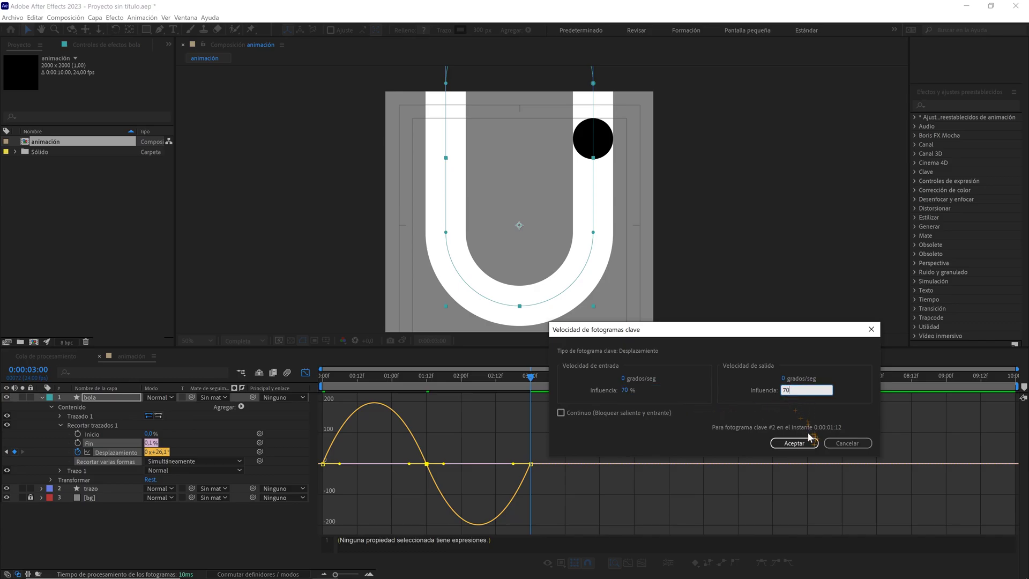
{"action": "left_click", "coordinate": [795, 442]}
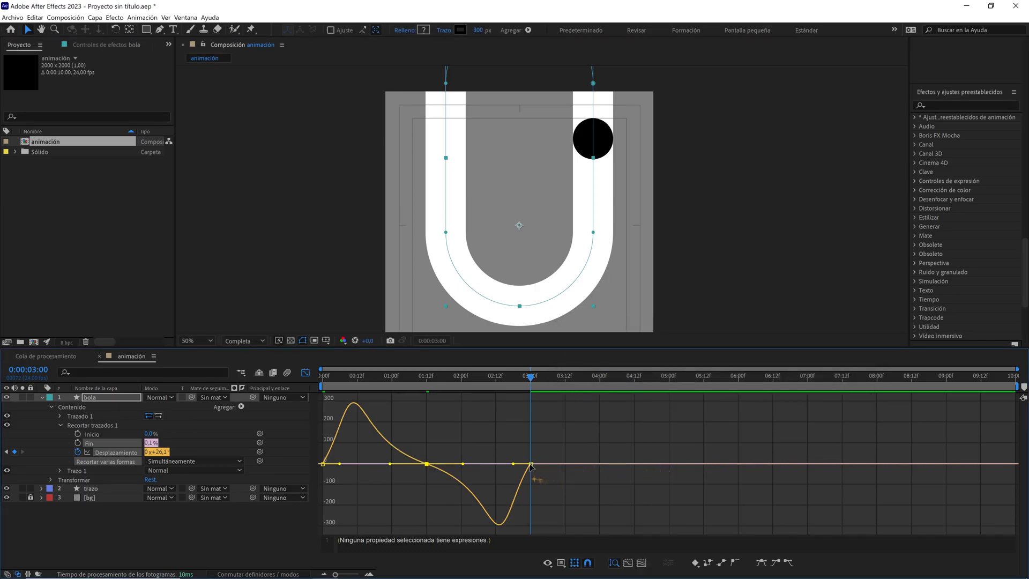
Give the last keyframe's incoming and first keyframe's outgoing influence 70%.
{"action": "double_click", "coordinate": [531, 463]}
{"action": "left_click", "coordinate": [636, 387]}
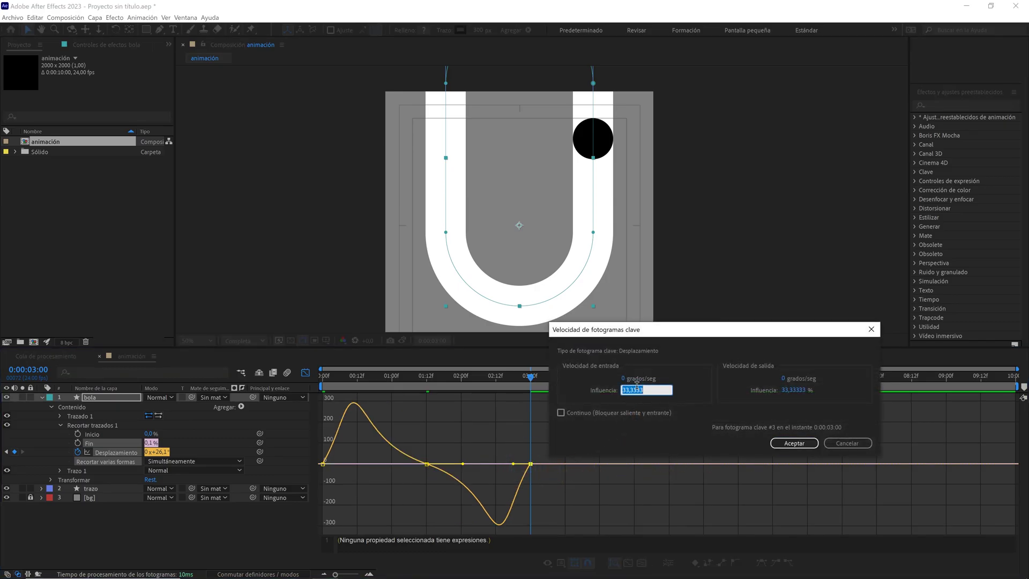
{"action": "type", "text": "70"}
{"action": "left_click", "coordinate": [778, 441]}
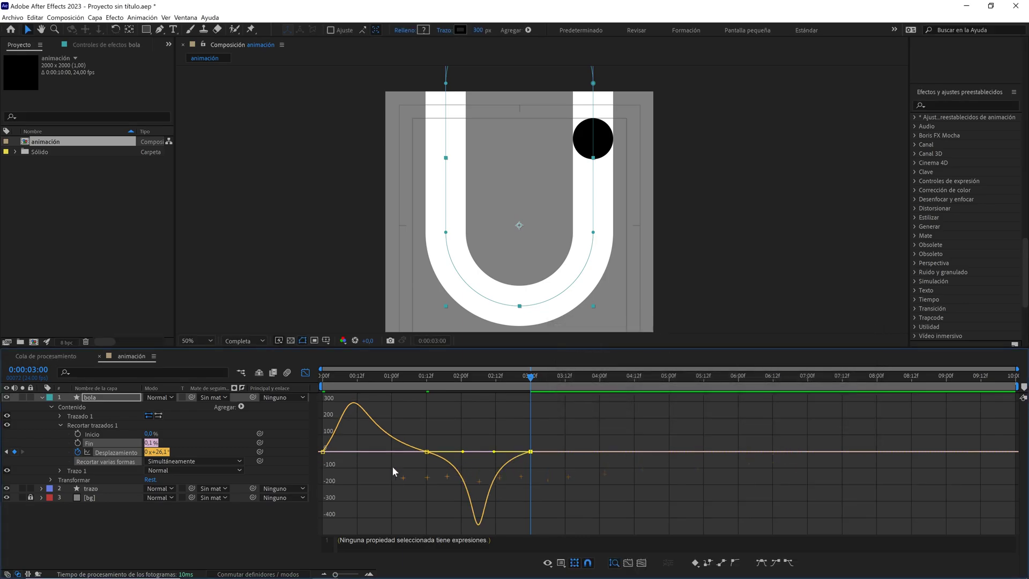
{"action": "double_click", "coordinate": [323, 452]}
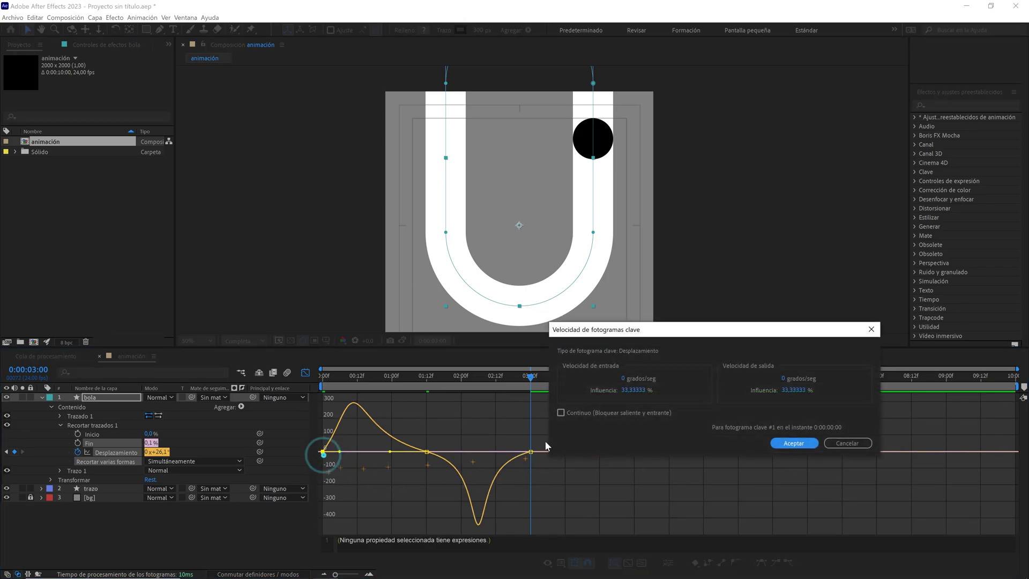
{"action": "left_click", "coordinate": [793, 390]}
{"action": "type", "text": "70"}
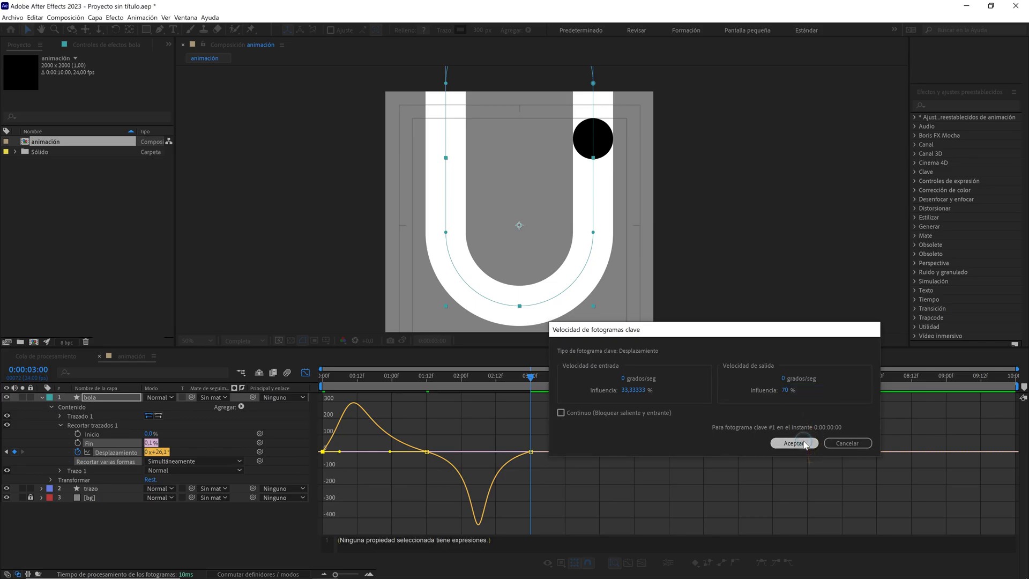
{"action": "left_click", "coordinate": [804, 443]}
{"action": "left_click_drag", "start_coordinate": [480, 383], "coordinate": [322, 375]}
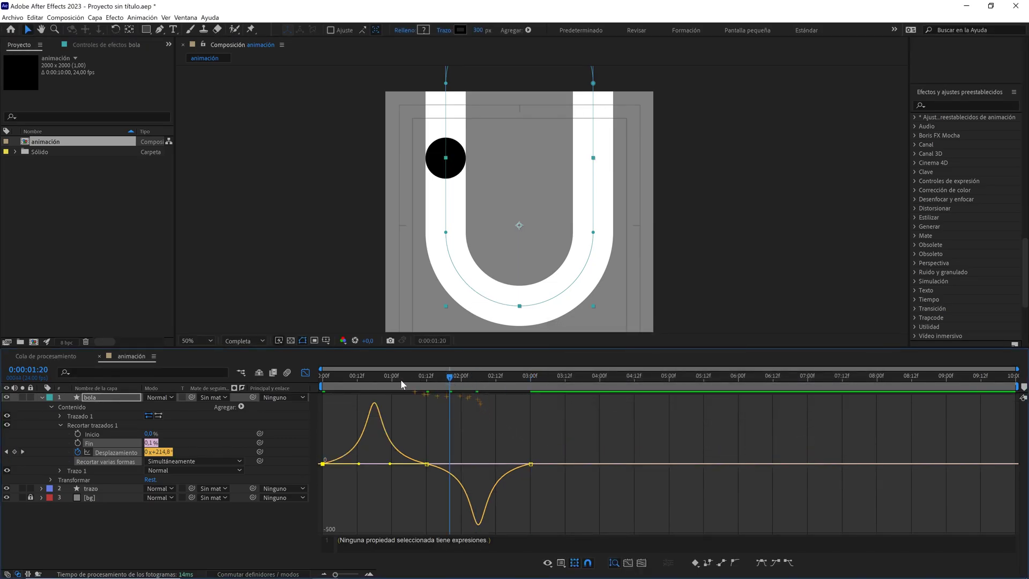
{"action": "left_click", "coordinate": [306, 372]}
Preview the ball's motion and add a loopOut() expression to bola's Offset.
{"action": "left_click", "coordinate": [256, 522]}
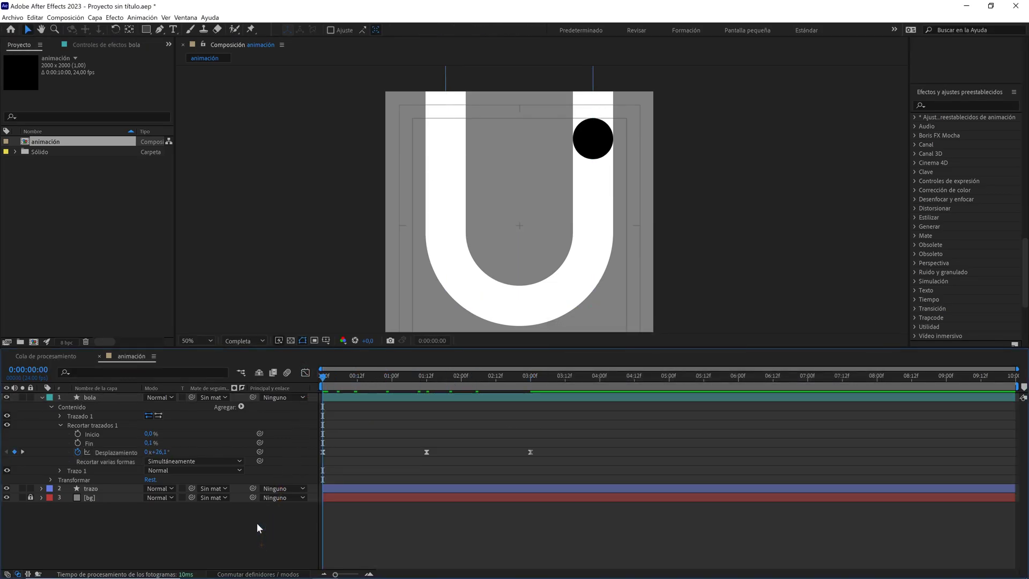
{"action": "key", "text": "space"}
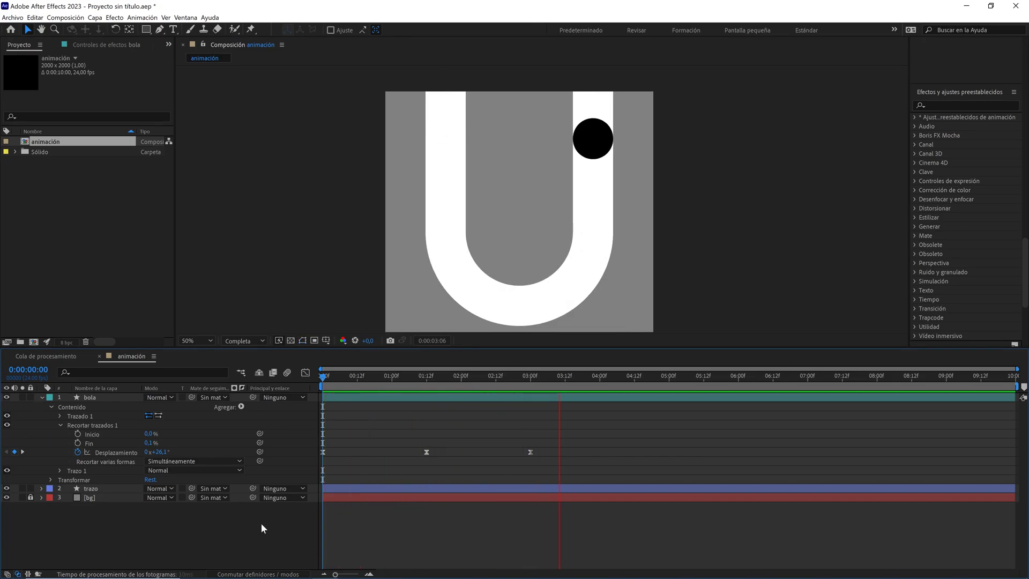
{"action": "key", "text": "apostrophe"}
{"action": "left_click", "coordinate": [77, 452], "text": "alt"}
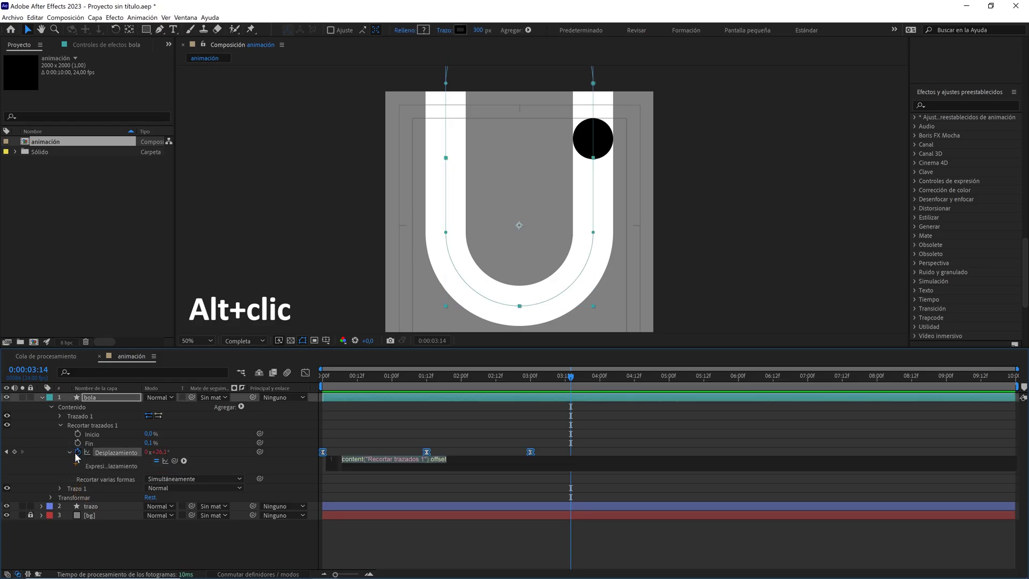
{"action": "type", "text": "loopOut()"}
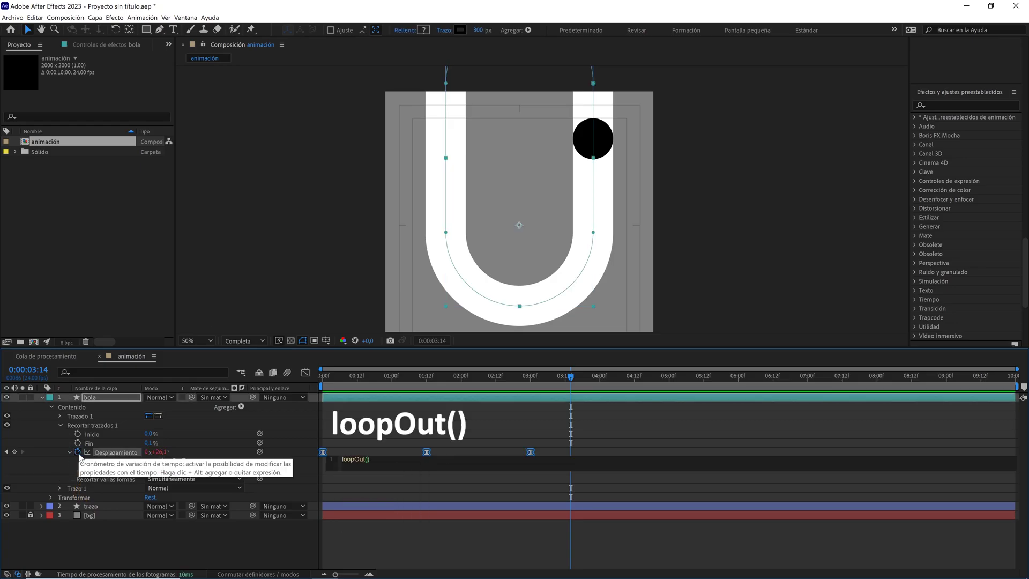
{"action": "left_click", "coordinate": [327, 421]}
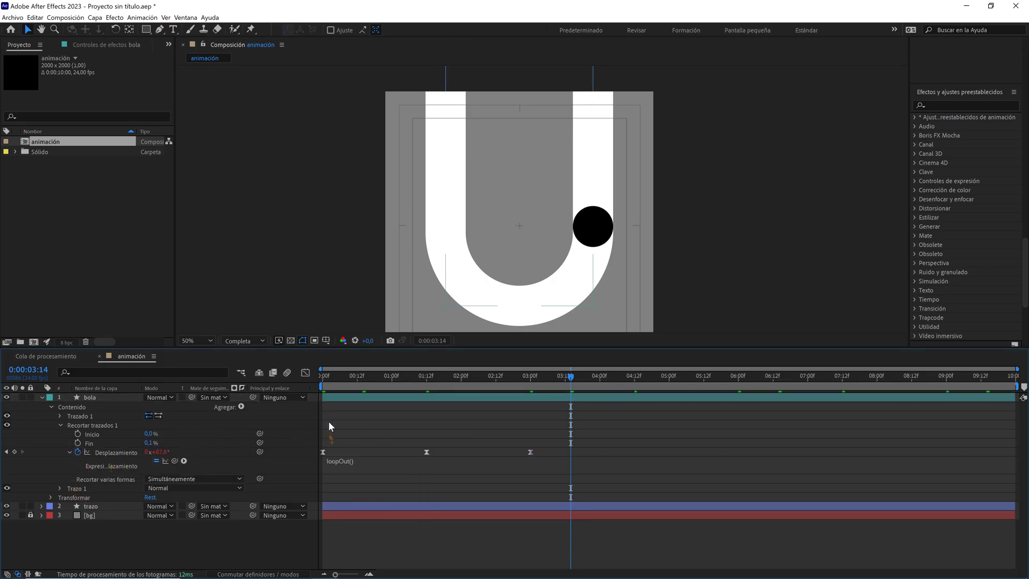
Return to 0:00:00:00, collapse bola's properties, and select the trazo layer.
{"action": "left_click_drag", "start_coordinate": [371, 378], "coordinate": [309, 379]}
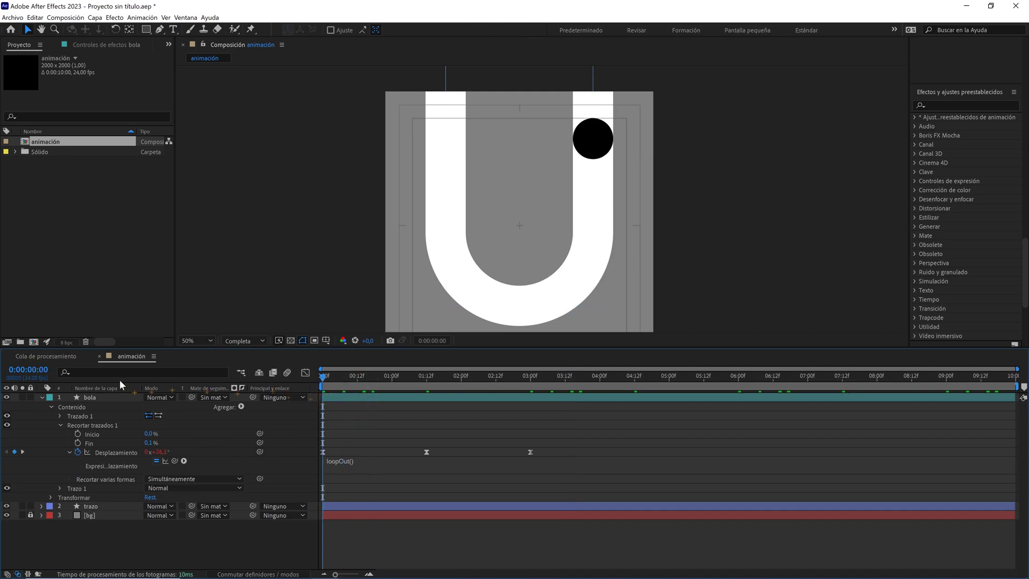
{"action": "left_click", "coordinate": [41, 398]}
{"action": "left_click", "coordinate": [98, 405]}
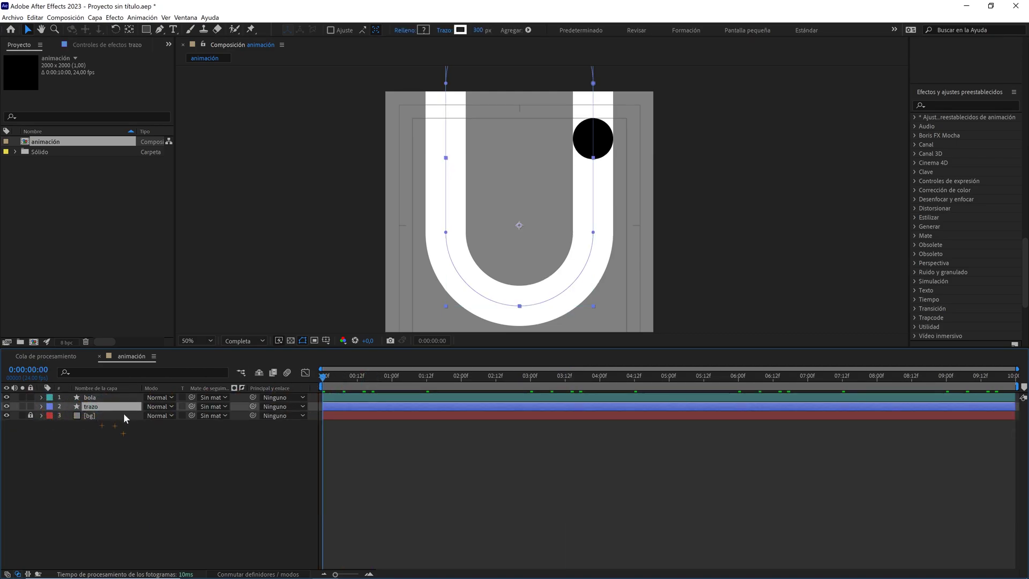
{"action": "scroll", "coordinate": [429, 233], "scroll_direction": "down", "scroll_amount": 1}
{"action": "scroll", "coordinate": [431, 185], "scroll_direction": "down", "scroll_amount": 1}
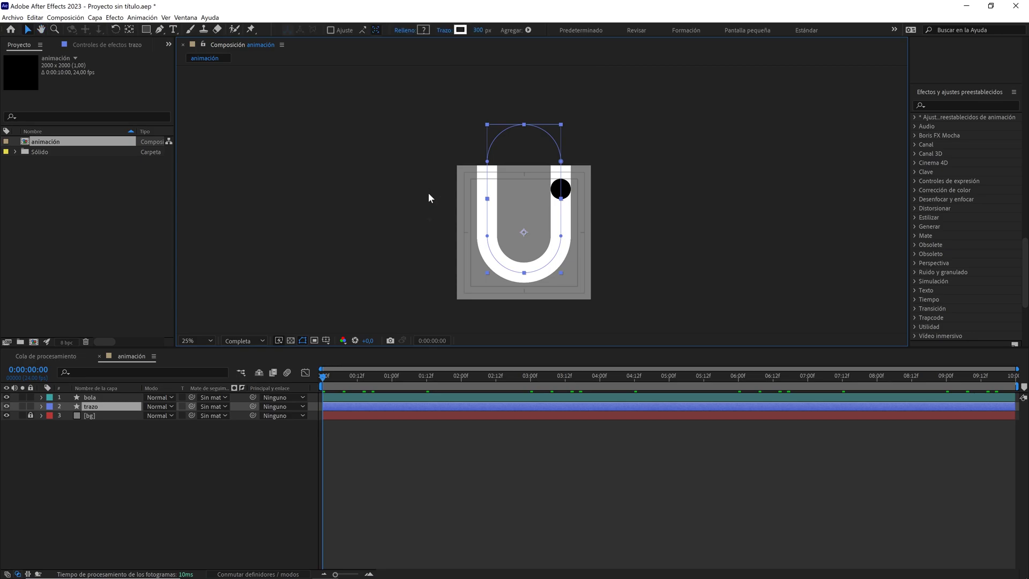
Draw a rectangle mask over trazo's top half and set Máscara 1 to Restar.
{"action": "left_click", "coordinate": [146, 29]}
{"action": "left_click", "coordinate": [300, 30]}
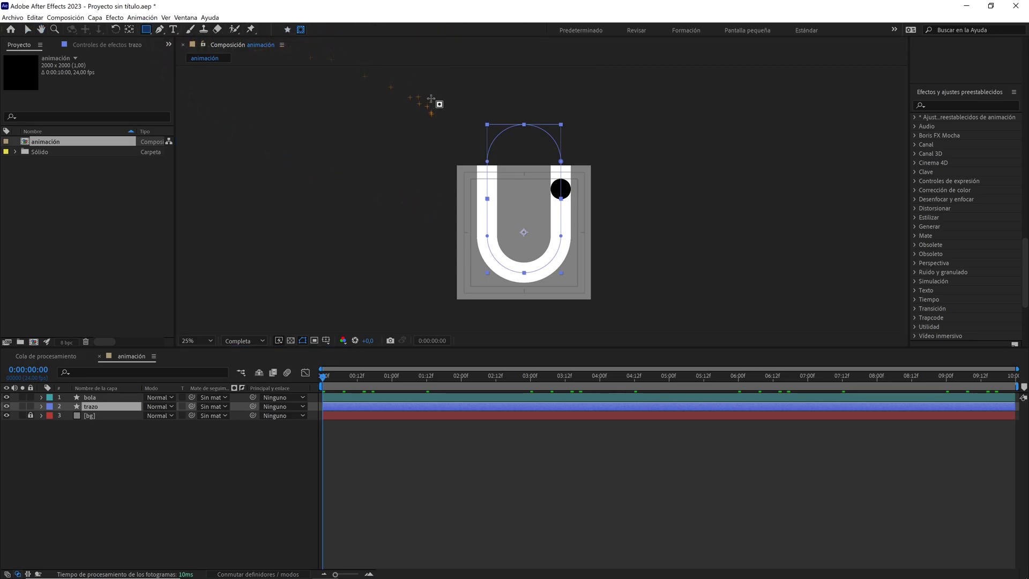
{"action": "left_click_drag", "start_coordinate": [427, 92], "coordinate": [599, 227]}
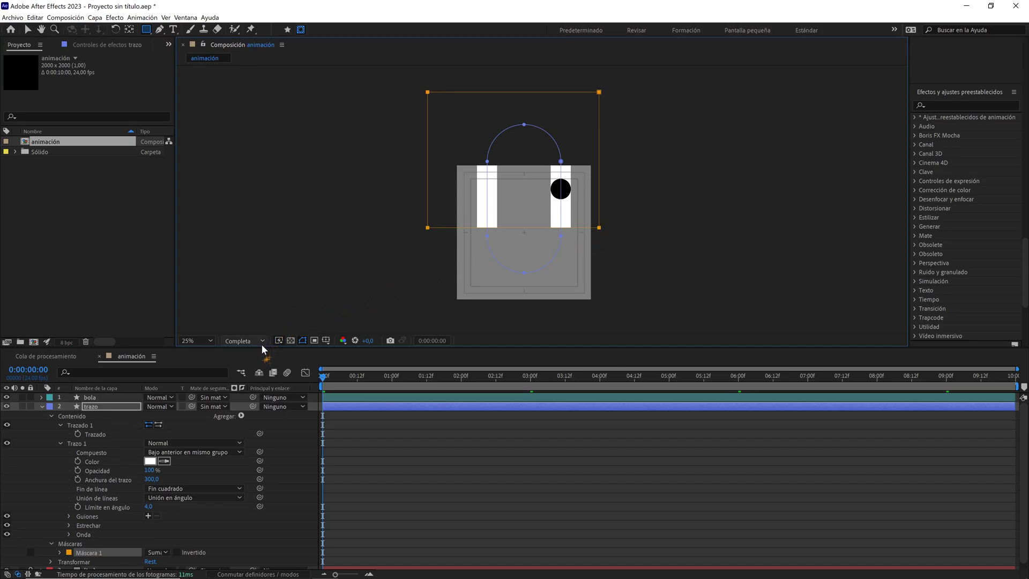
{"action": "left_click_drag", "start_coordinate": [265, 351], "coordinate": [272, 303]}
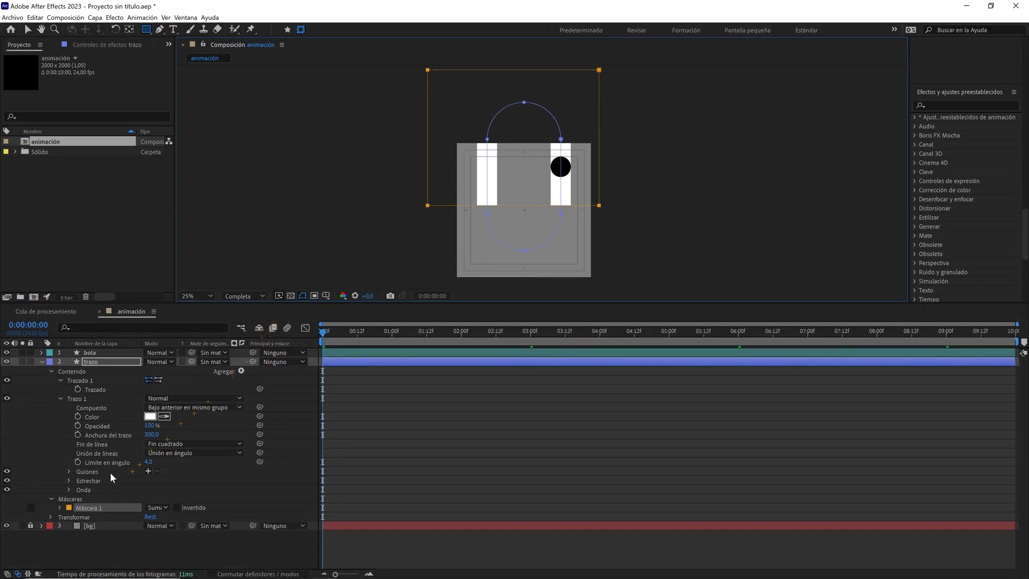
{"action": "left_click", "coordinate": [60, 508]}
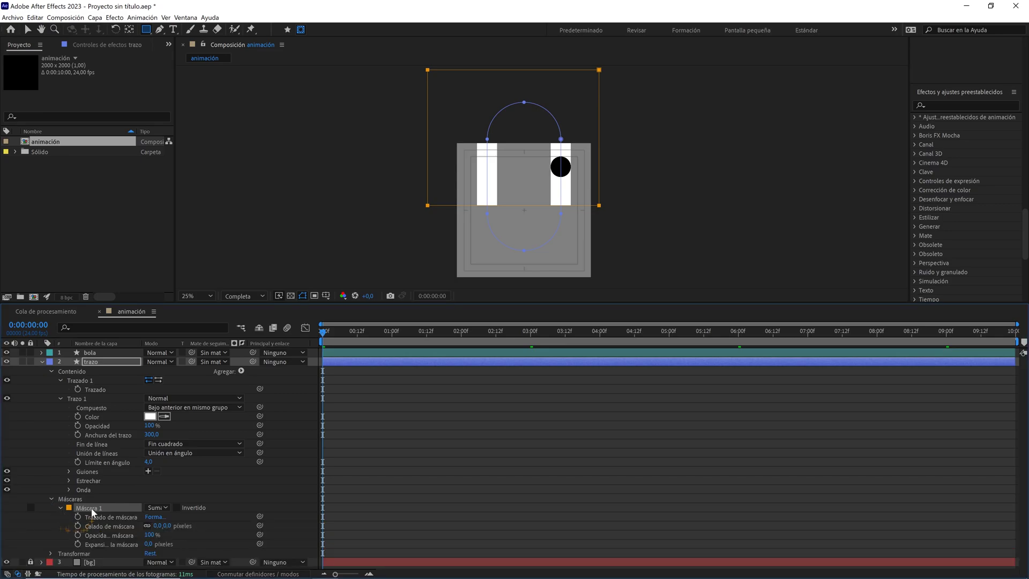
{"action": "left_click", "coordinate": [157, 508]}
{"action": "left_click", "coordinate": [173, 457]}
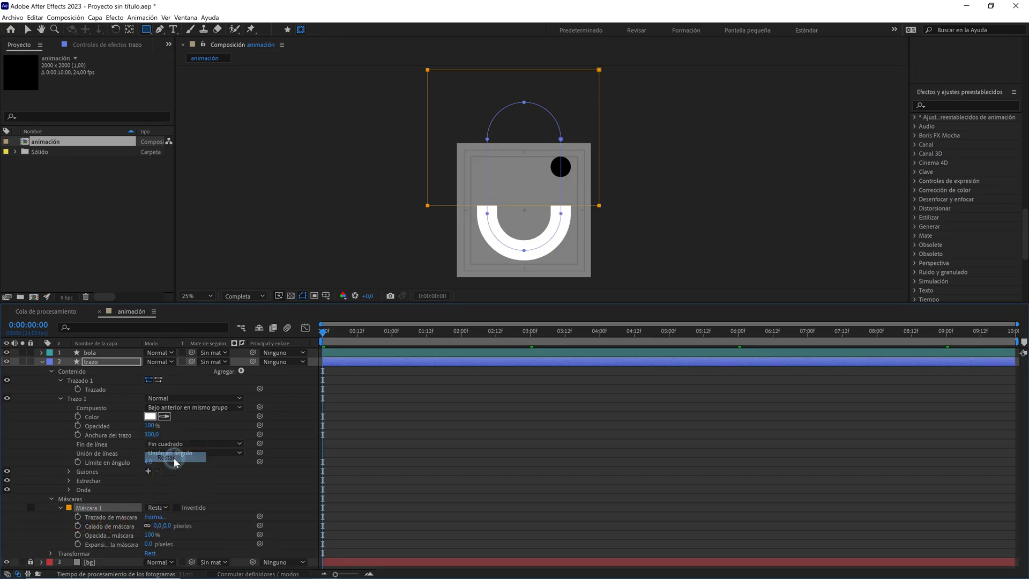
{"action": "left_click", "coordinate": [60, 398]}
{"action": "left_click", "coordinate": [51, 408]}
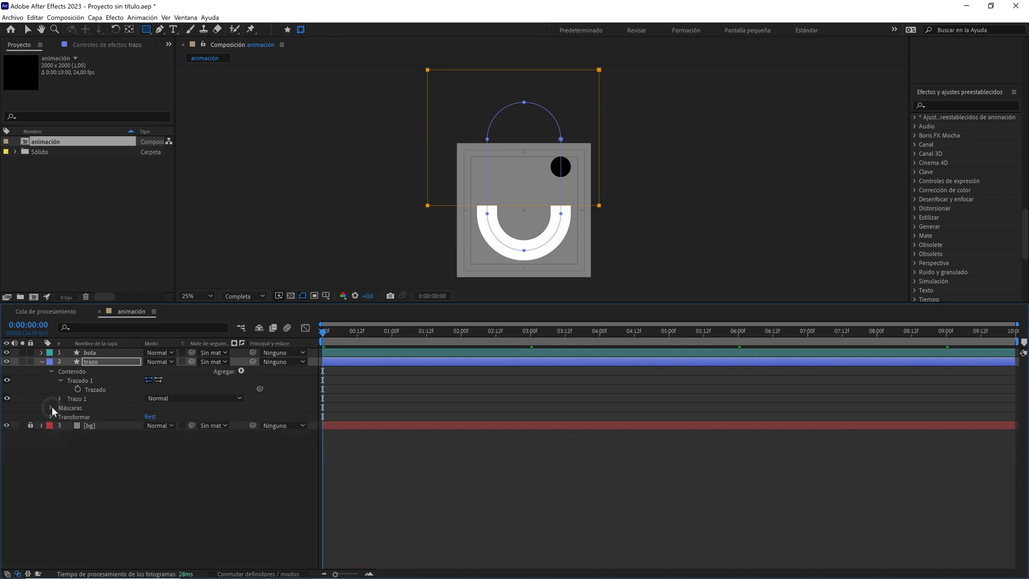
{"action": "left_click", "coordinate": [41, 362]}
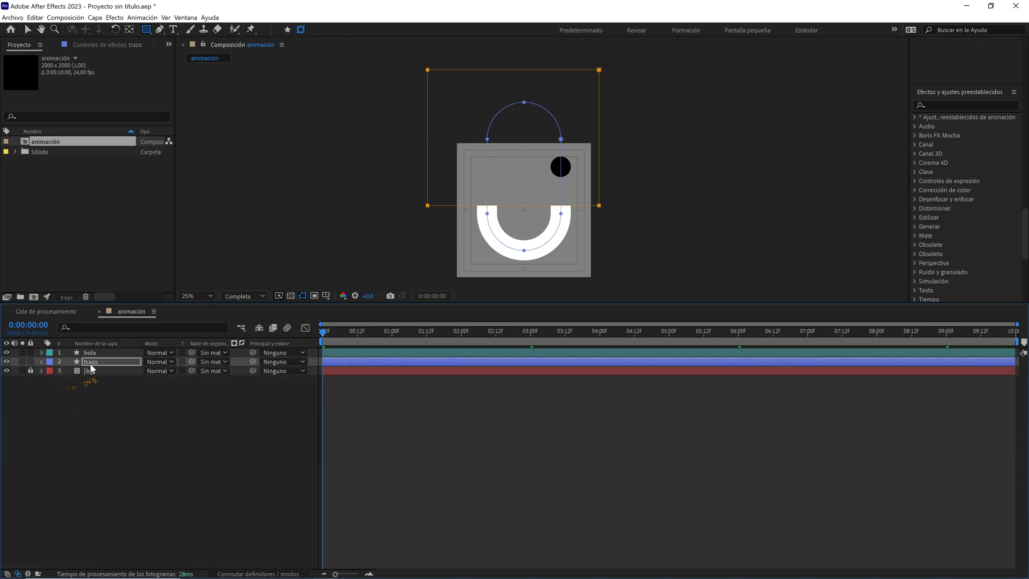
{"action": "left_click", "coordinate": [209, 303]}
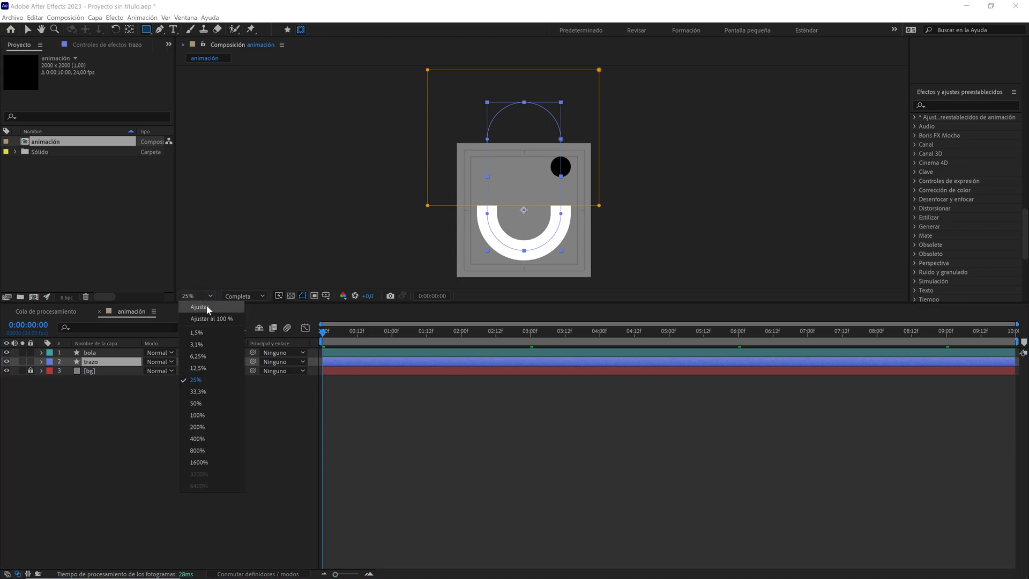
{"action": "left_click", "coordinate": [206, 319]}
{"action": "left_click", "coordinate": [188, 426]}
{"action": "key", "text": "v"}
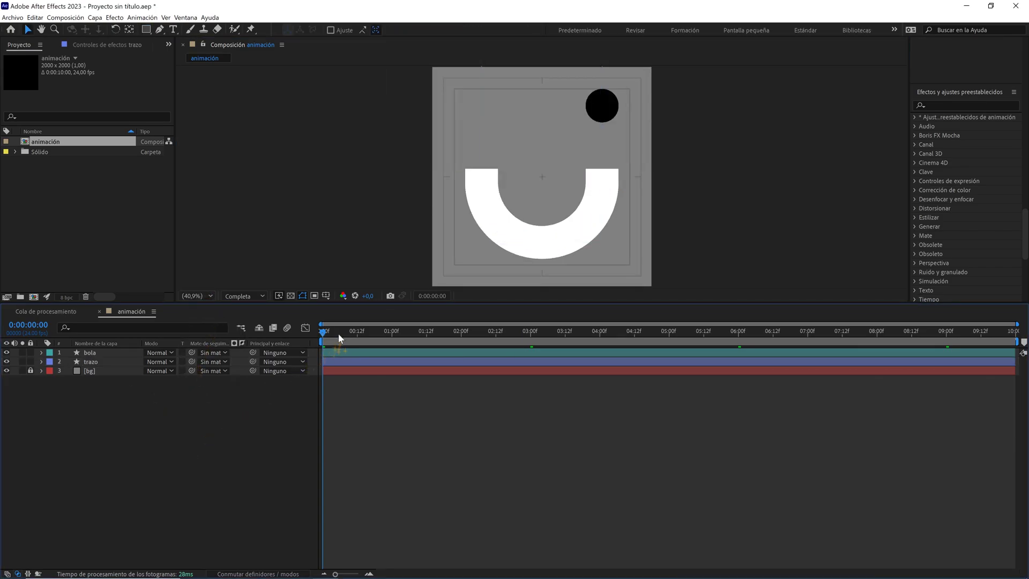
{"action": "key", "text": "space"}
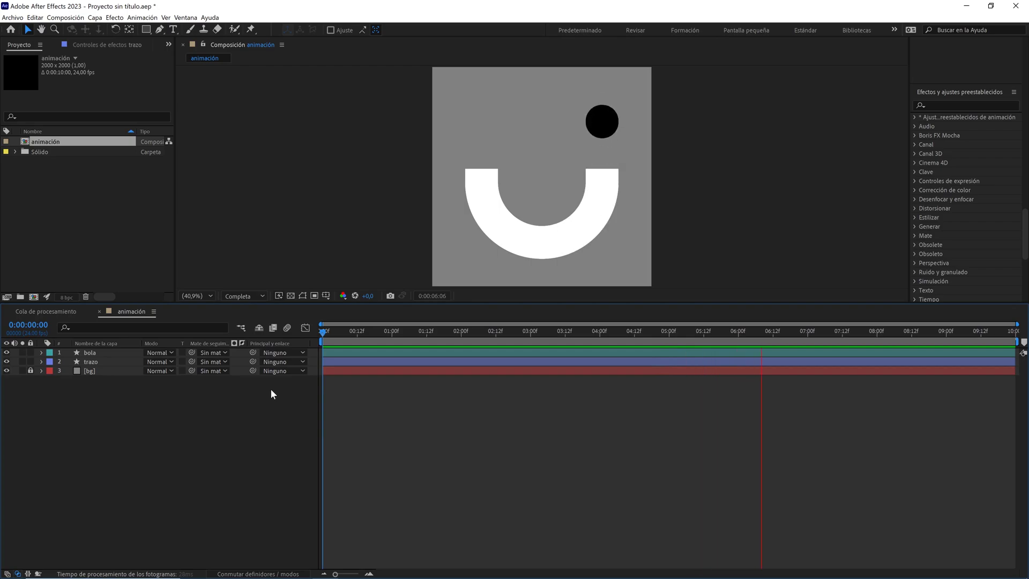
{"action": "key", "text": "apostrophe"}
{"action": "key", "text": "space"}
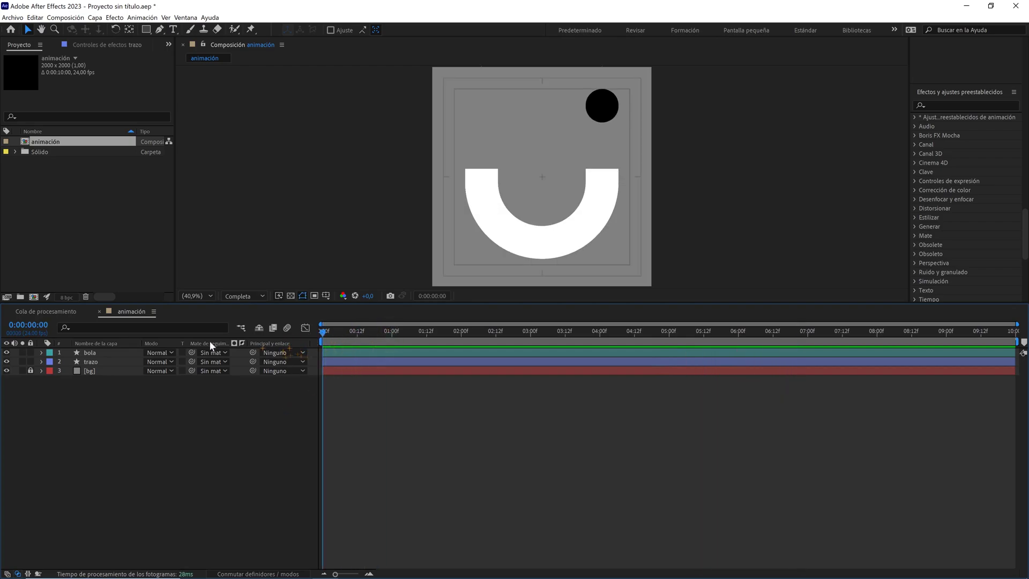
{"action": "left_click", "coordinate": [91, 362]}
Duplicate trazo as trazo 2 at X 2600 with a black stroke.
{"action": "key", "text": "ctrl+d"}
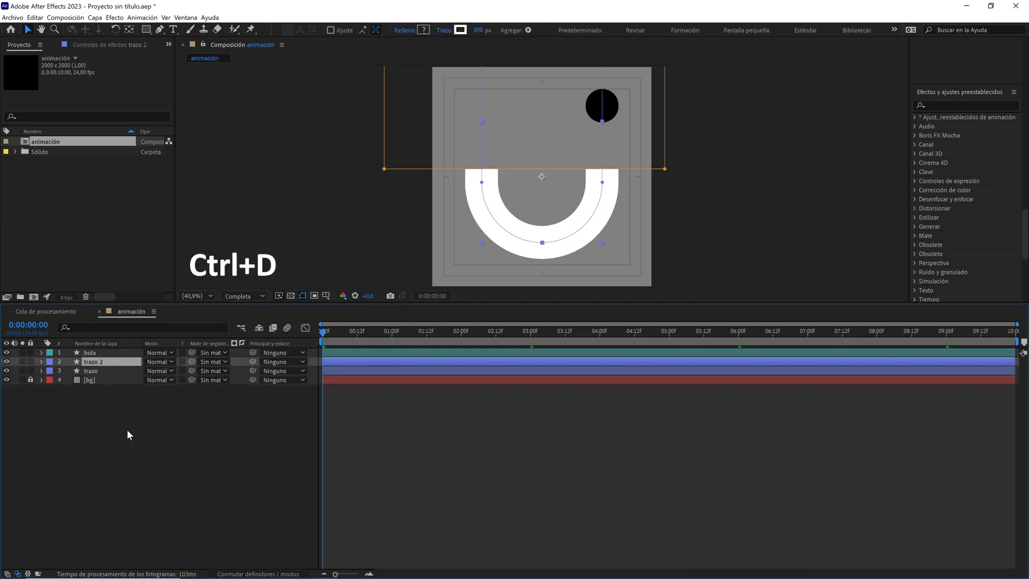
{"action": "key", "text": "p"}
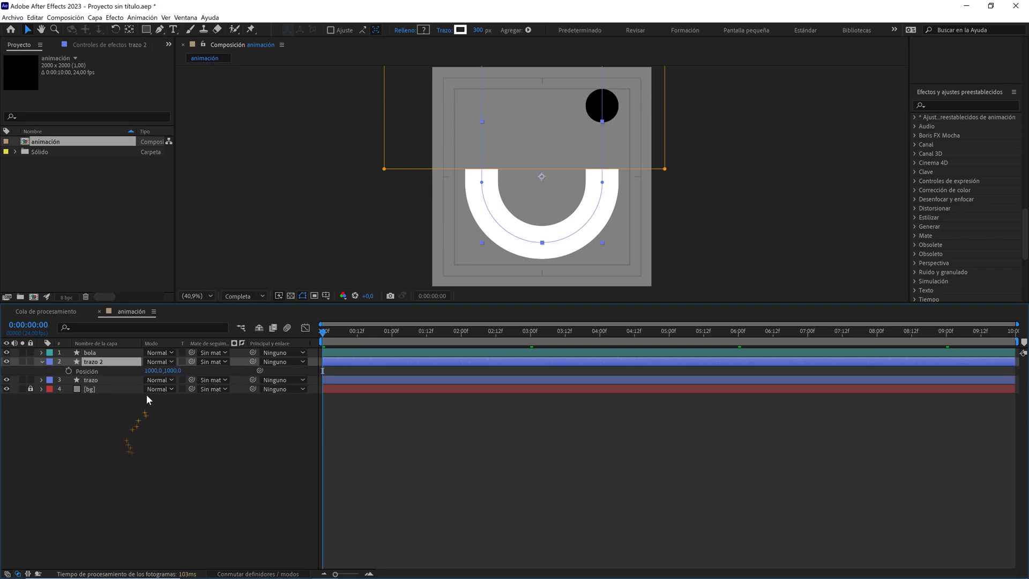
{"action": "left_click", "coordinate": [153, 370]}
{"action": "type", "text": "+16"}
{"action": "key", "text": "Return"}
{"action": "left_click", "coordinate": [174, 440]}
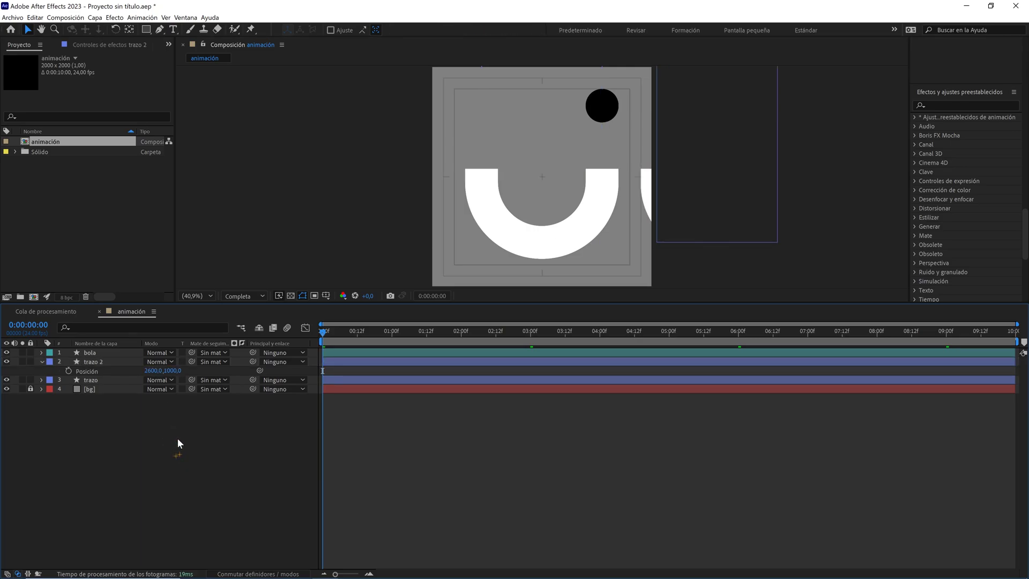
{"action": "left_click", "coordinate": [115, 366]}
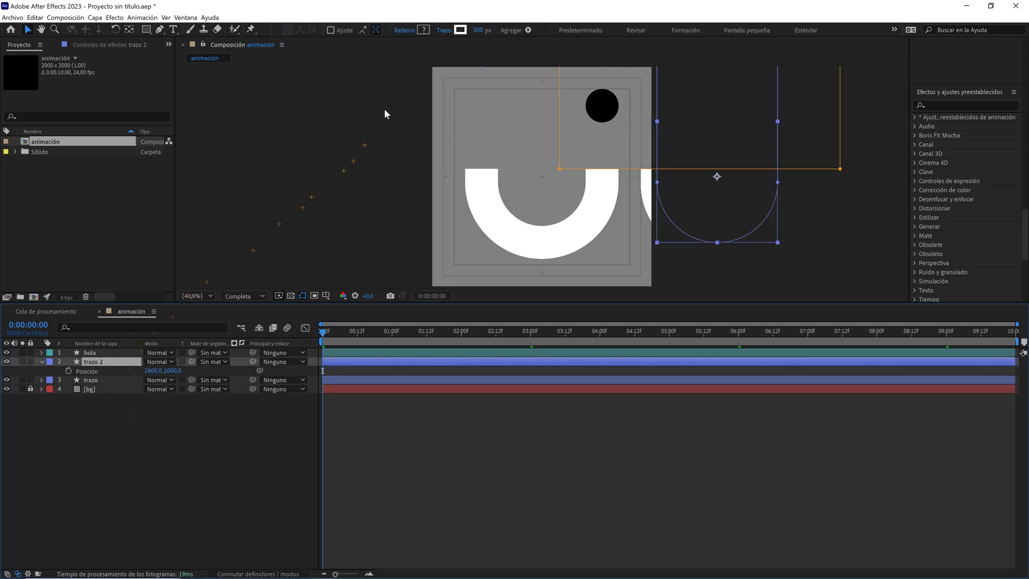
{"action": "left_click", "coordinate": [460, 29]}
{"action": "left_click_drag", "start_coordinate": [471, 395], "coordinate": [382, 496]}
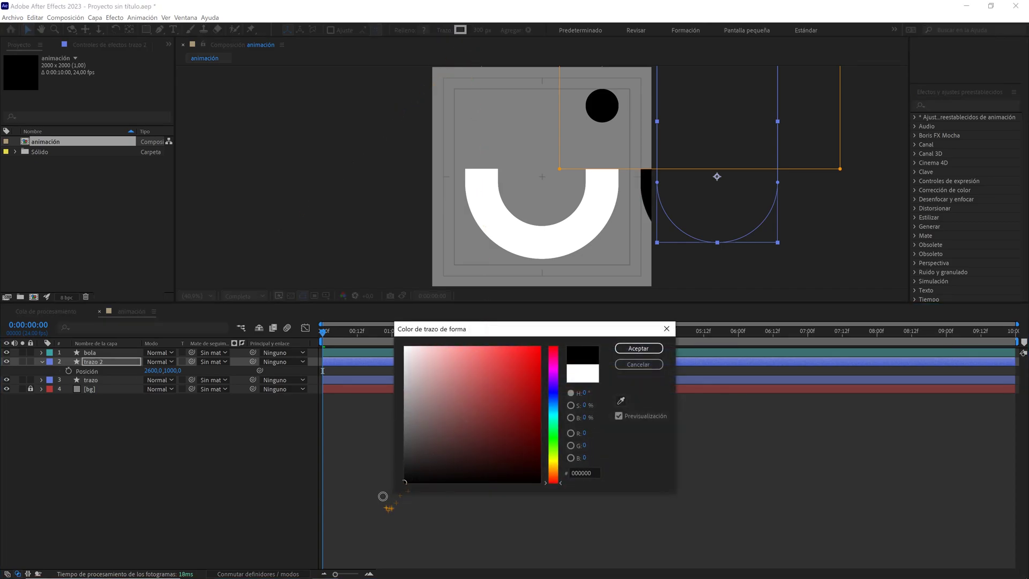
{"action": "left_click", "coordinate": [637, 348]}
{"action": "key", "text": "comma"}
{"action": "key", "text": "comma"}
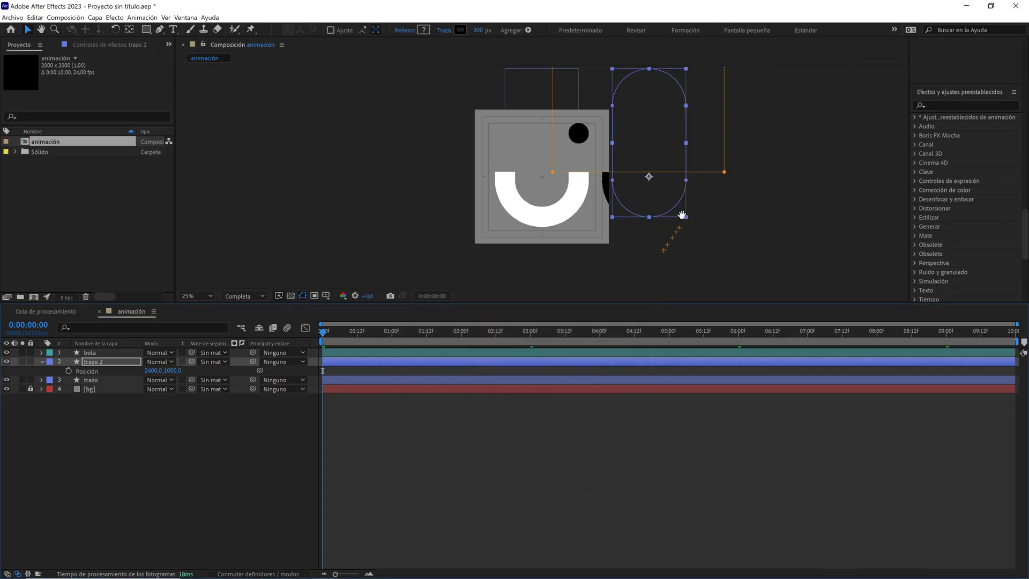
{"action": "left_click_drag", "start_coordinate": [681, 214], "coordinate": [592, 224]}
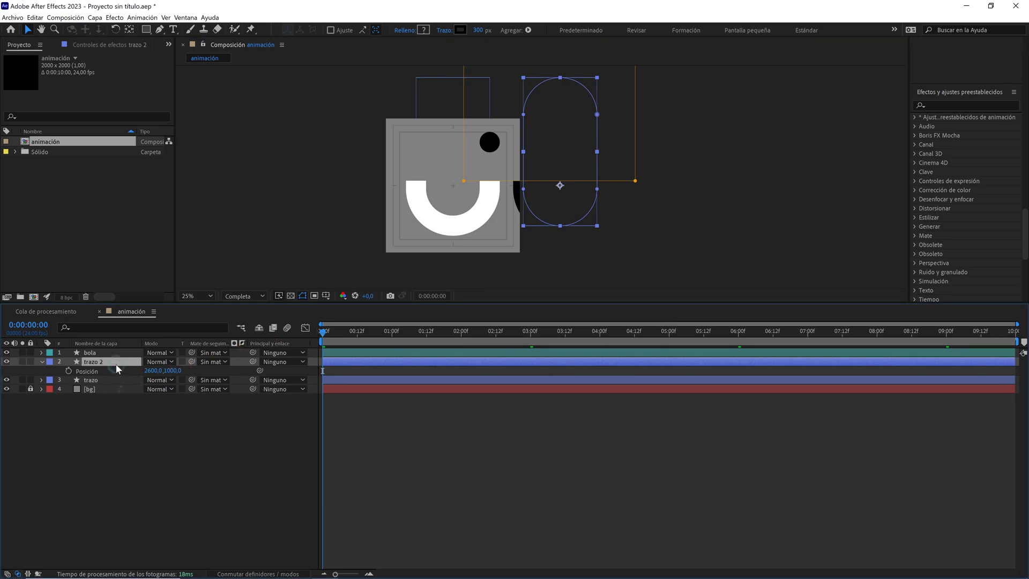
Duplicate trazo 2 as trazo 3 at X 4200 with stroke FFFFFF.
{"action": "key", "text": "ctrl+d"}
{"action": "key", "text": "p"}
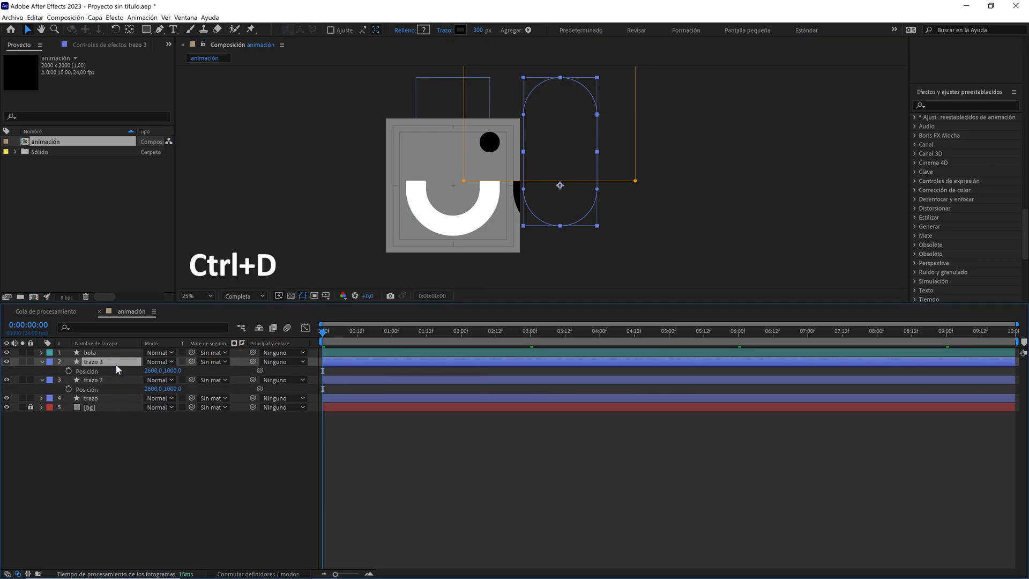
{"action": "left_click", "coordinate": [153, 371]}
{"action": "type", "text": "+1600"}
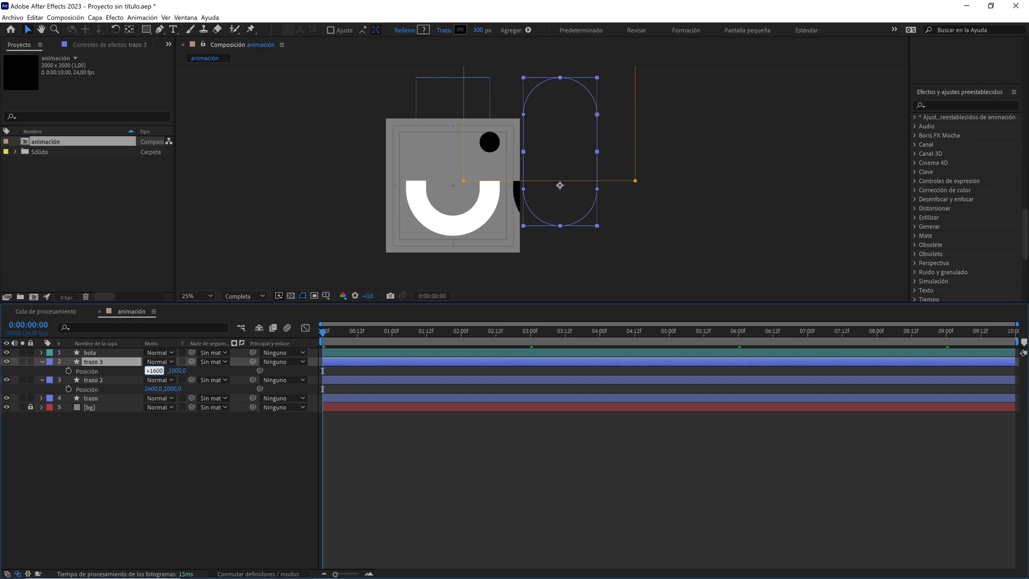
{"action": "left_click", "coordinate": [127, 365]}
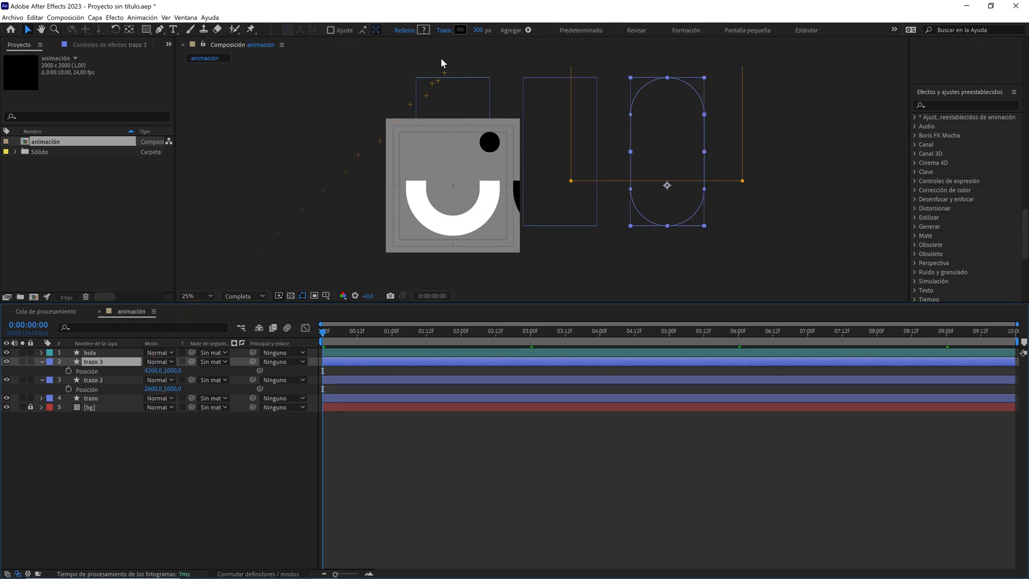
{"action": "left_click", "coordinate": [459, 29]}
{"action": "type", "text": "FFFFFF"}
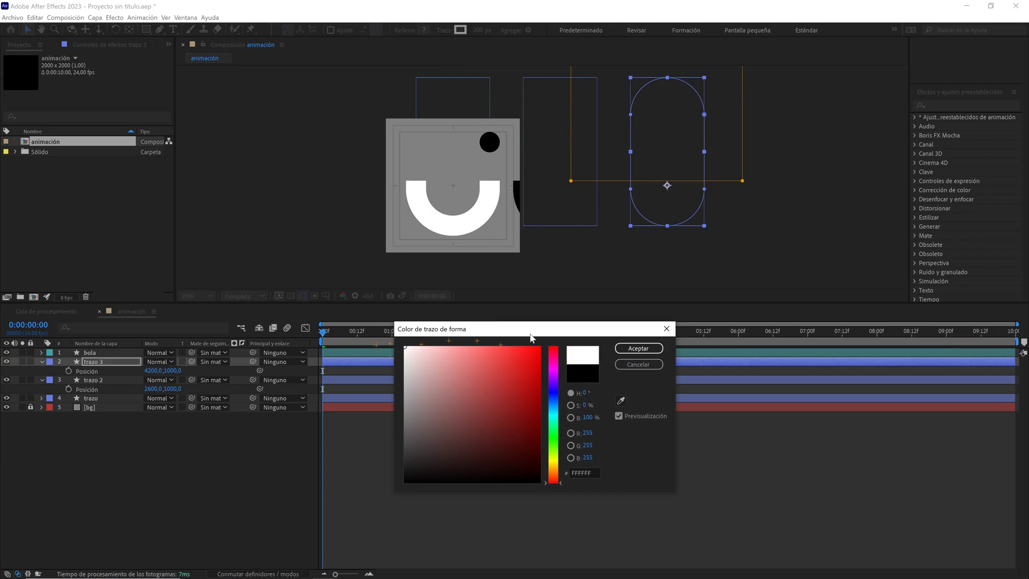
{"action": "left_click", "coordinate": [637, 348]}
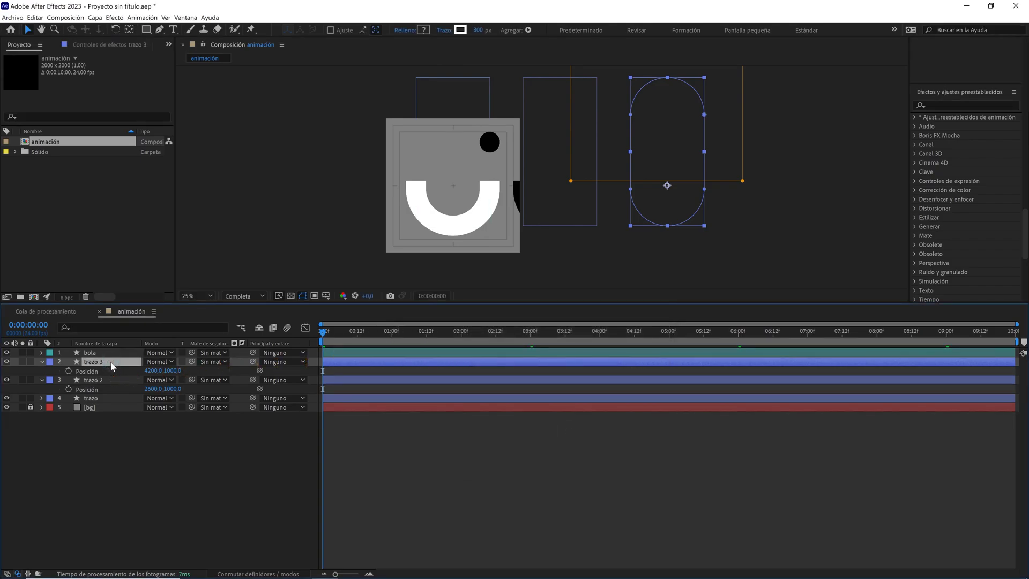
Duplicate trazo 3 as trazo 4 at X 5800 with a black stroke.
{"action": "key", "text": "ctrl+d"}
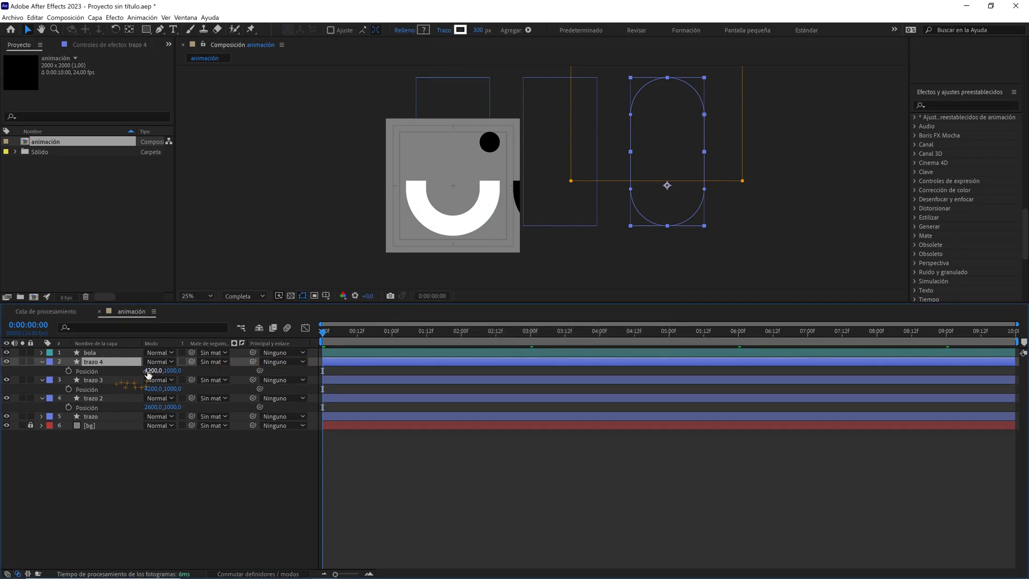
{"action": "left_click", "coordinate": [148, 370]}
{"action": "key", "text": "Return"}
{"action": "left_click", "coordinate": [459, 30]}
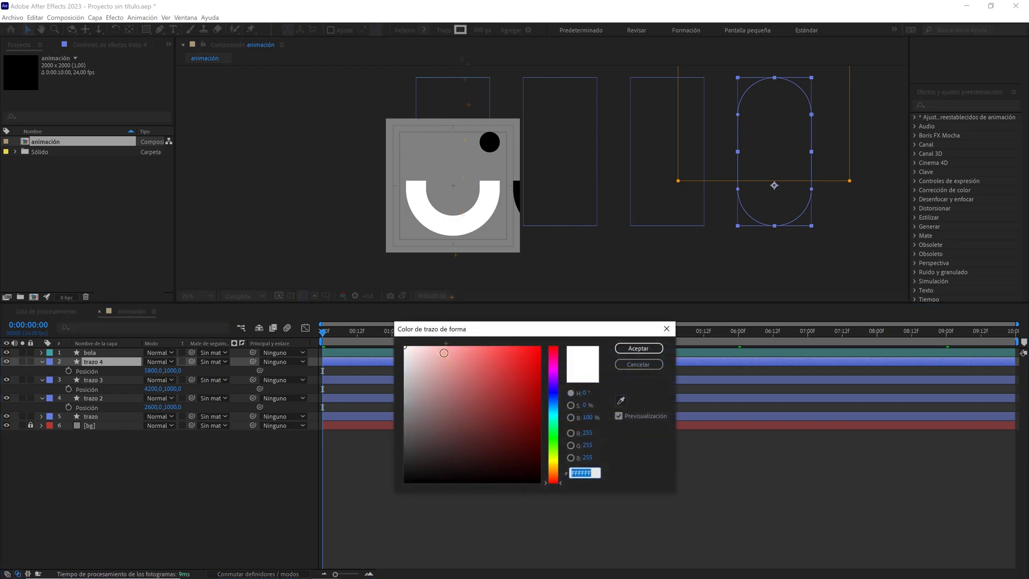
{"action": "left_click_drag", "start_coordinate": [447, 380], "coordinate": [396, 489]}
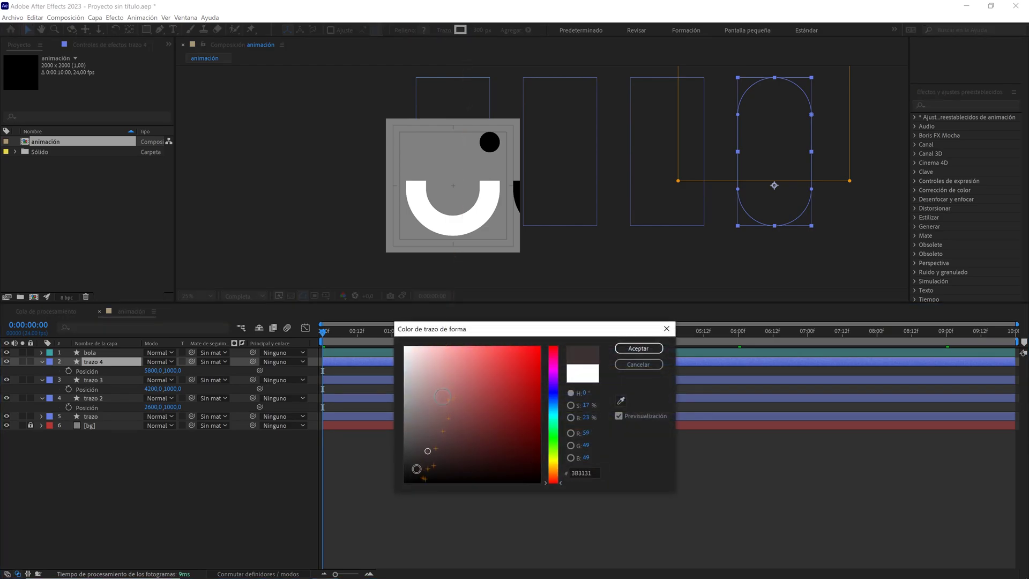
{"action": "left_click", "coordinate": [629, 349]}
Duplicate trazo as trazo 5 below it, at X -600 with a black stroke.
{"action": "left_click", "coordinate": [99, 417]}
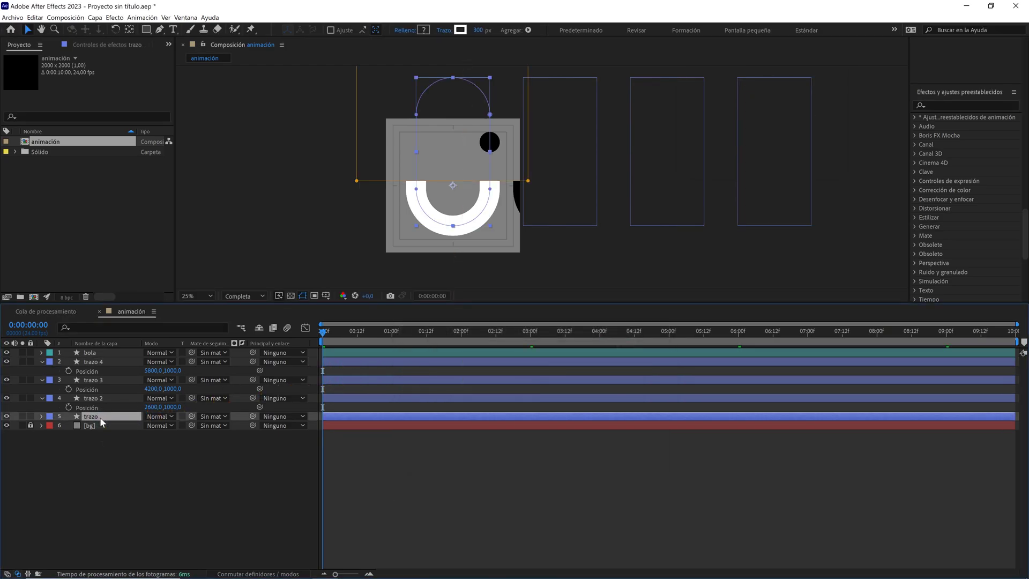
{"action": "key", "text": "ctrl+d"}
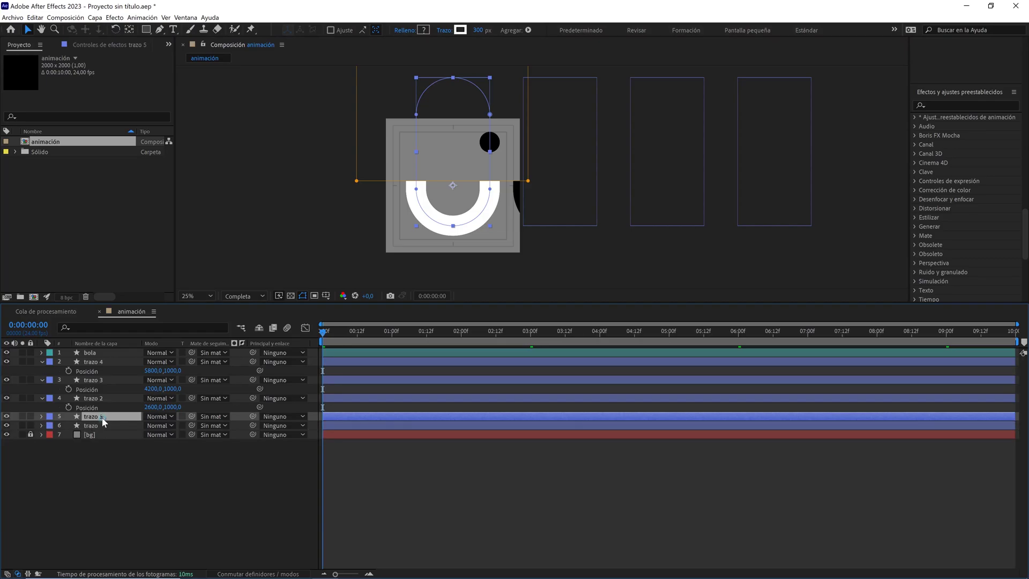
{"action": "left_click_drag", "start_coordinate": [104, 422], "coordinate": [104, 429]}
{"action": "key", "text": "p"}
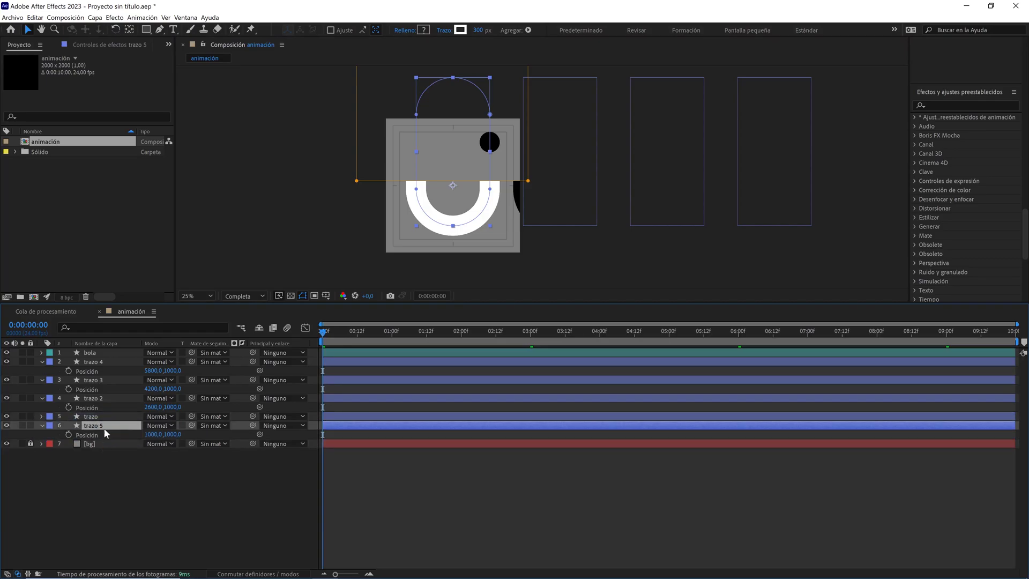
{"action": "left_click", "coordinate": [161, 433]}
{"action": "type", "text": "-1600"}
{"action": "left_click", "coordinate": [166, 484]}
{"action": "left_click", "coordinate": [152, 434]}
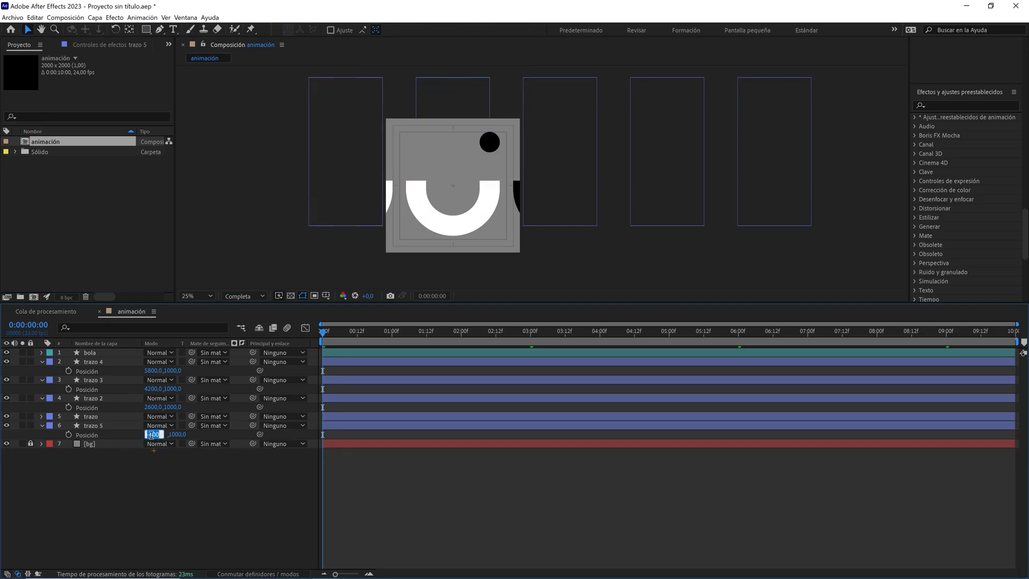
{"action": "key", "text": "Return"}
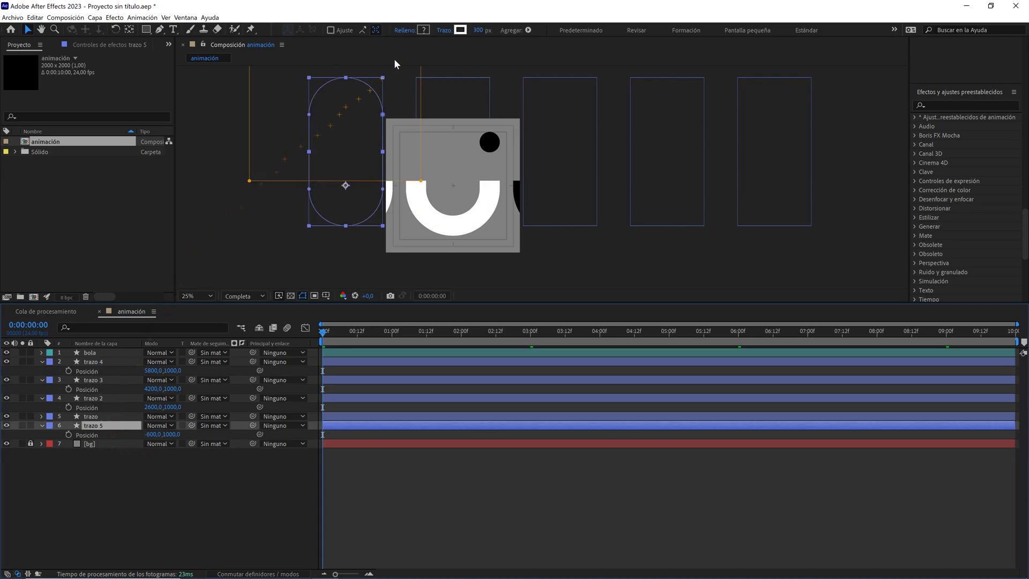
{"action": "left_click", "coordinate": [460, 30]}
{"action": "left_click_drag", "start_coordinate": [410, 474], "coordinate": [383, 502]}
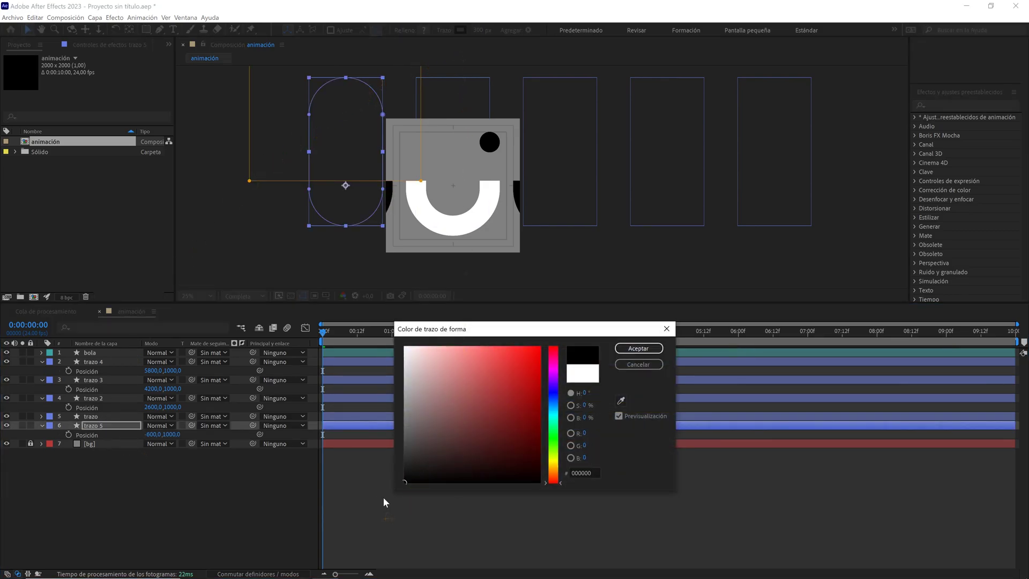
{"action": "left_click", "coordinate": [630, 349]}
{"action": "left_click", "coordinate": [136, 476]}
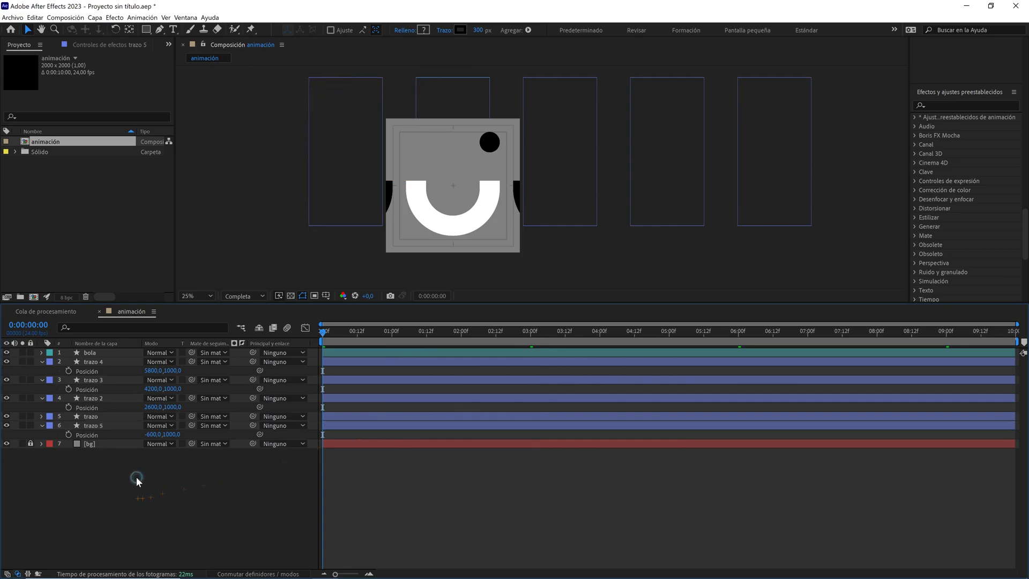
Add null object Nulo 1 and parent trazo 4 through trazo 5 to it.
{"action": "right_click", "coordinate": [136, 476]}
{"action": "mouse_move", "coordinate": [264, 375]}
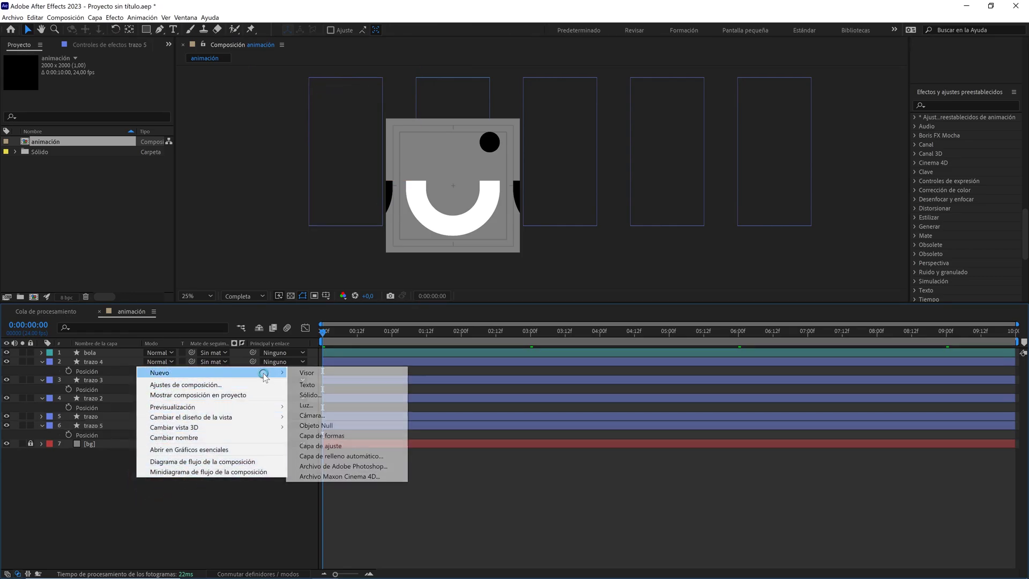
{"action": "left_click", "coordinate": [319, 425]}
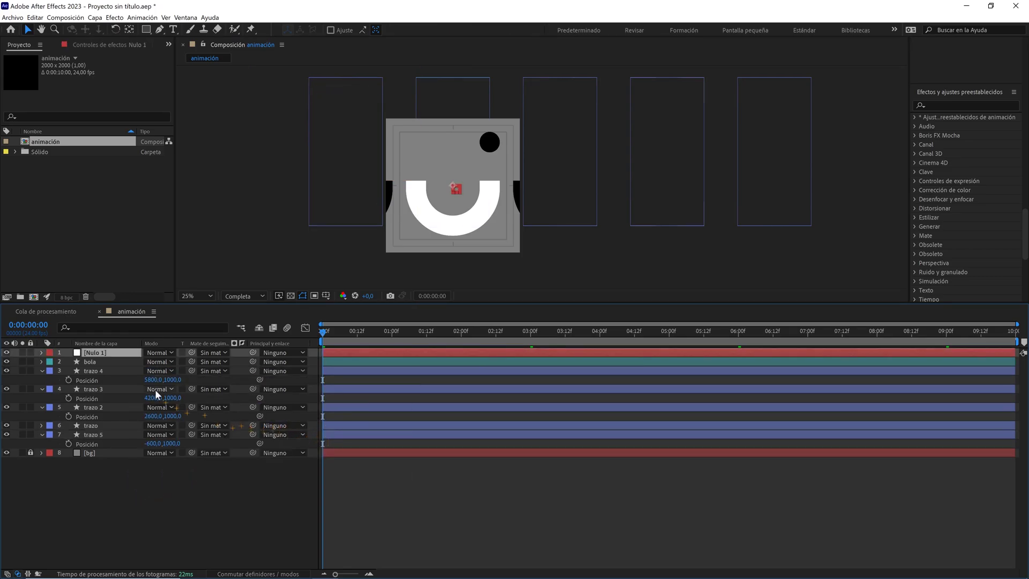
{"action": "left_click", "coordinate": [107, 370]}
{"action": "left_click", "coordinate": [107, 433], "text": "shift"}
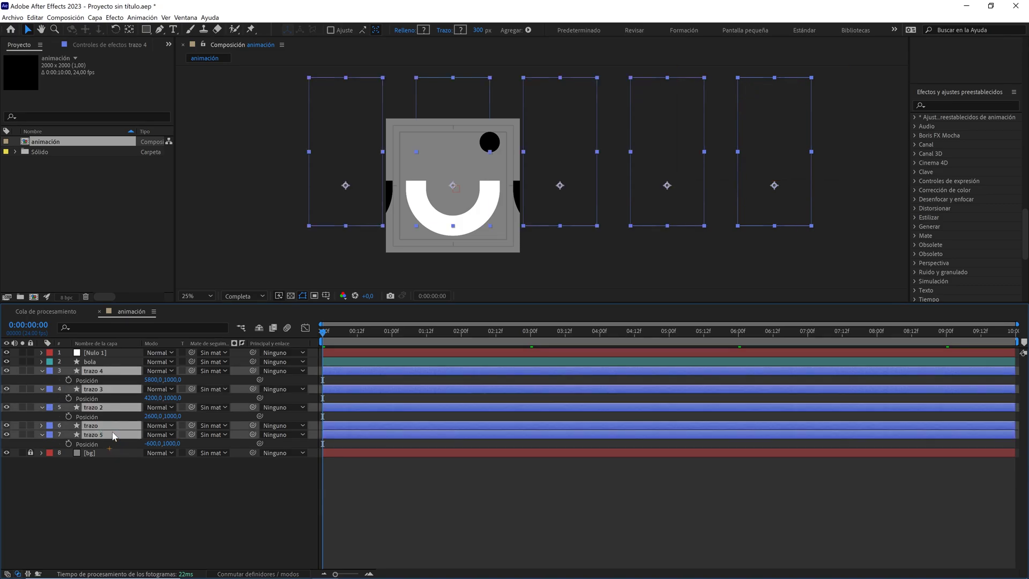
{"action": "left_click_drag", "start_coordinate": [252, 370], "coordinate": [117, 349]}
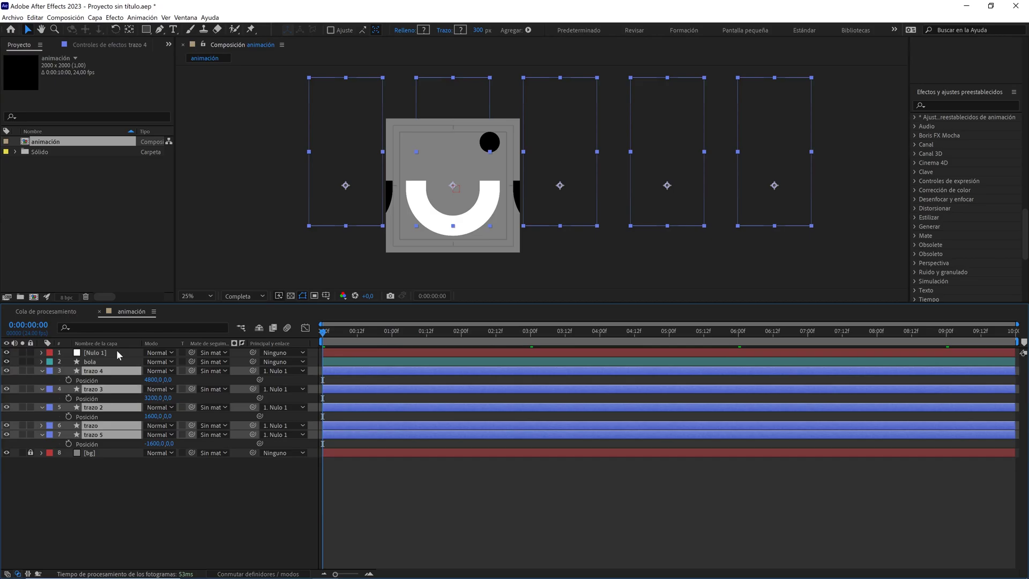
{"action": "left_click", "coordinate": [115, 363]}
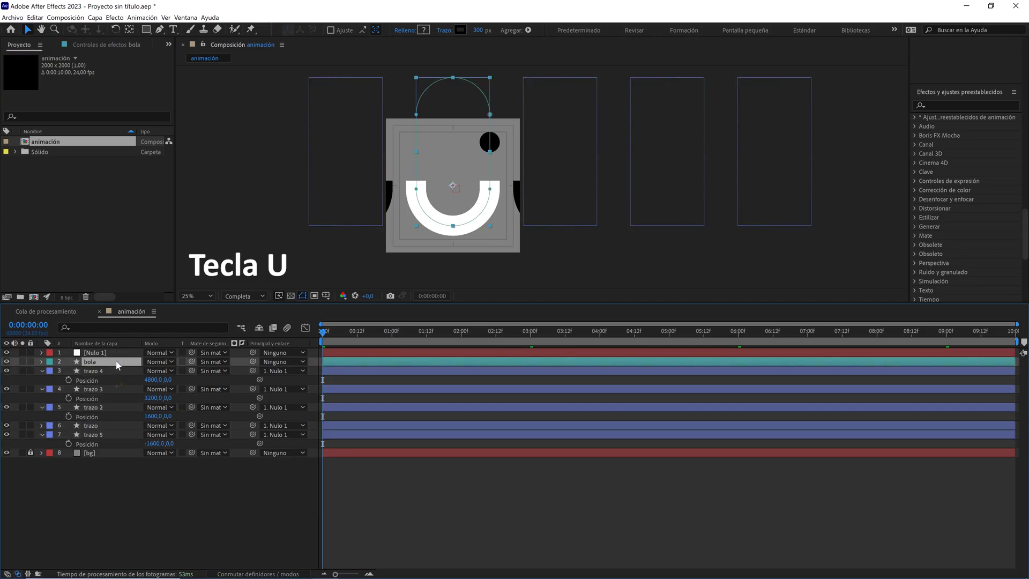
Reveal bola's keyframes, jump to the 01:12 key, and zoom toward the shapes.
{"action": "key", "text": "u"}
{"action": "left_click_drag", "start_coordinate": [326, 336], "coordinate": [419, 343]}
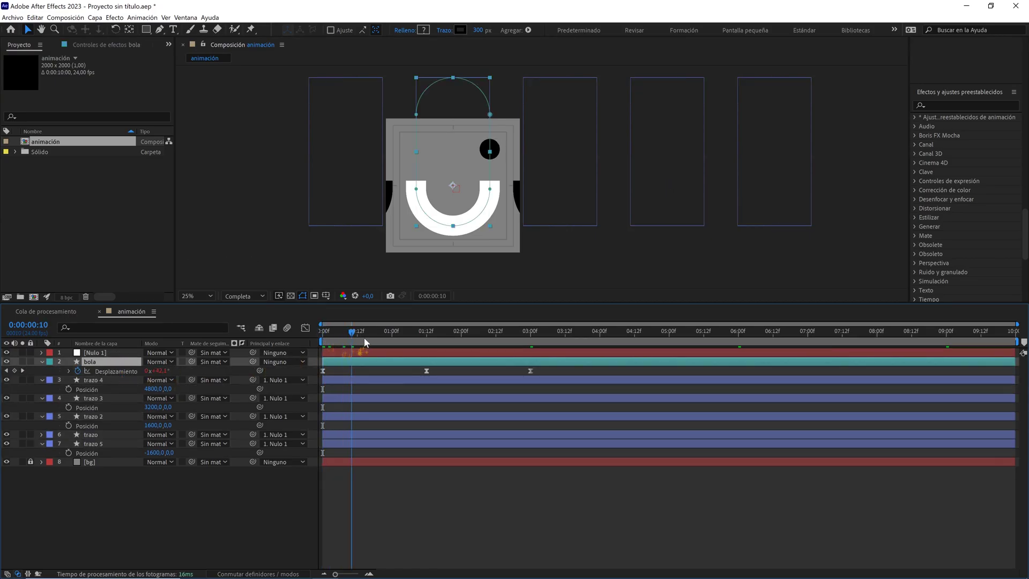
{"action": "key", "text": "k"}
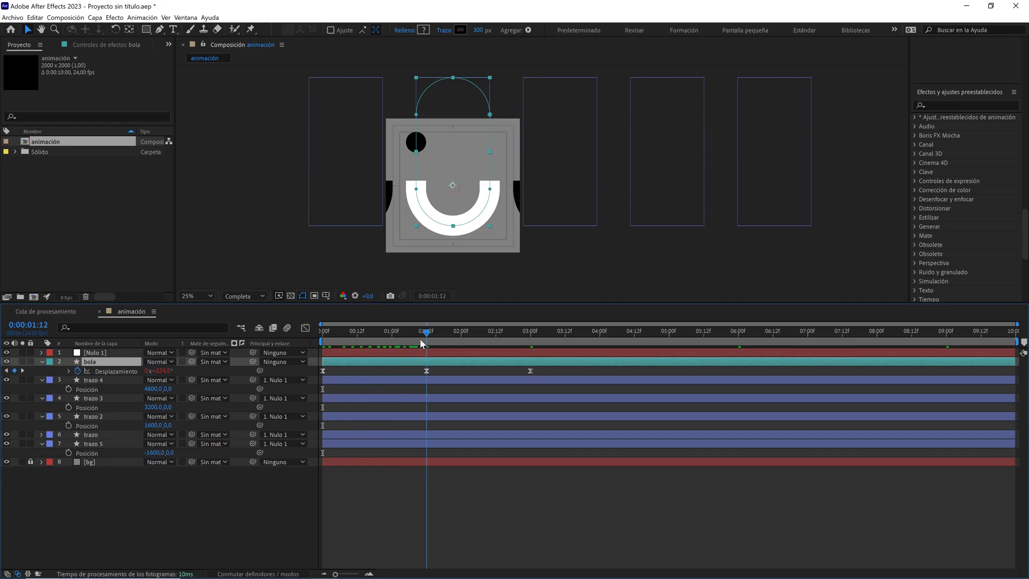
{"action": "key", "text": "ctrl+x"}
{"action": "key", "text": "ctrl+v"}
{"action": "scroll", "coordinate": [462, 263], "scroll_direction": "up", "scroll_amount": 2}
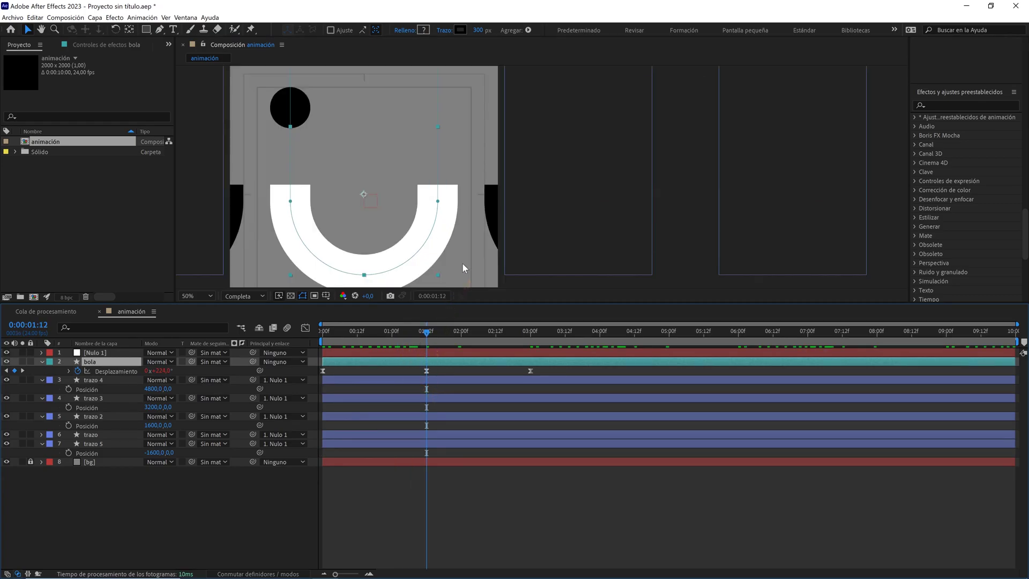
{"action": "left_click_drag", "start_coordinate": [429, 199], "coordinate": [539, 182]}
{"action": "key", "text": "v"}
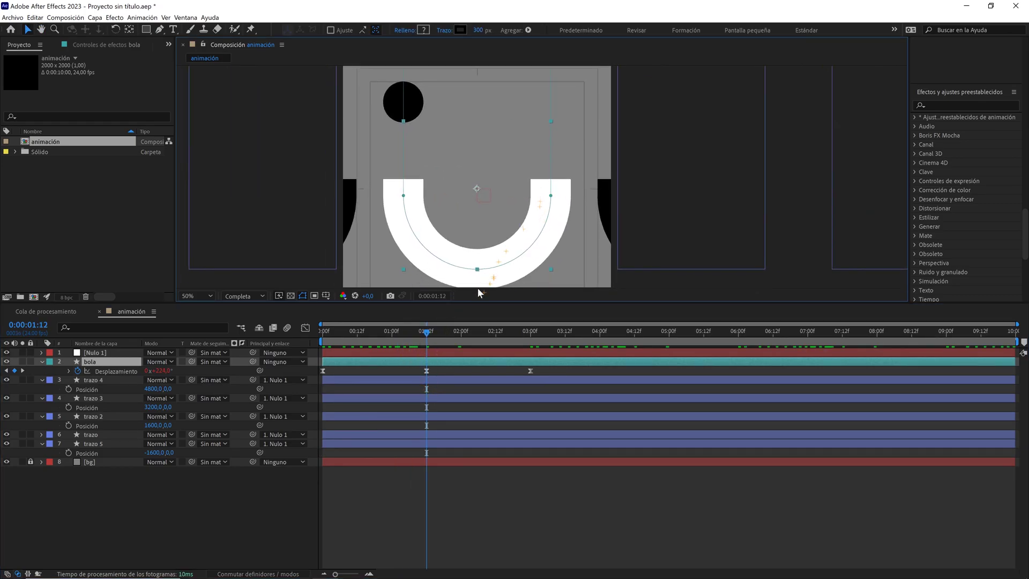
Enlarge the preview panel, set magnification to Fit, and go to 0:00:01:04.
{"action": "left_click_drag", "start_coordinate": [474, 302], "coordinate": [471, 338]}
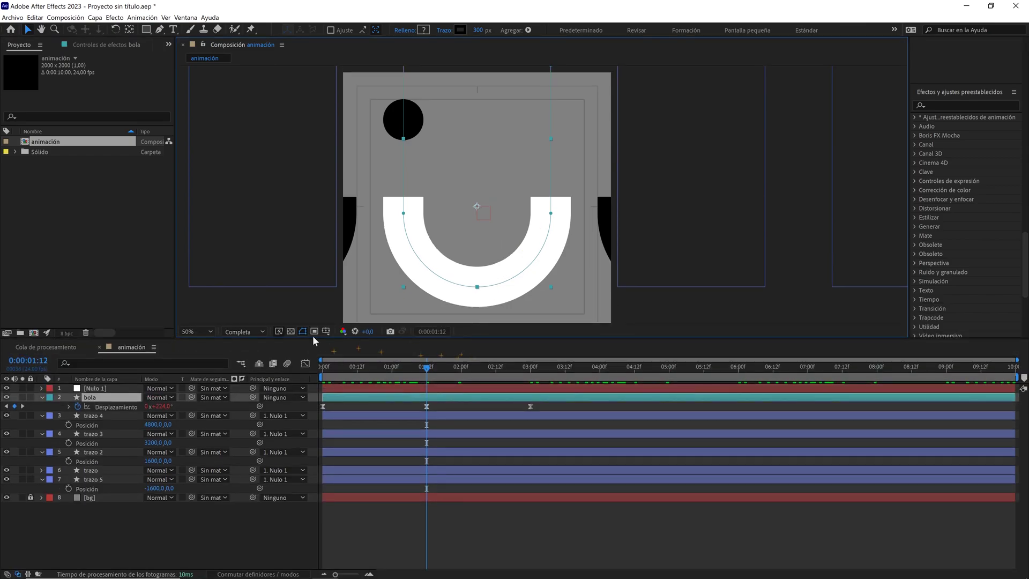
{"action": "left_click", "coordinate": [209, 332]}
{"action": "left_click", "coordinate": [210, 347]}
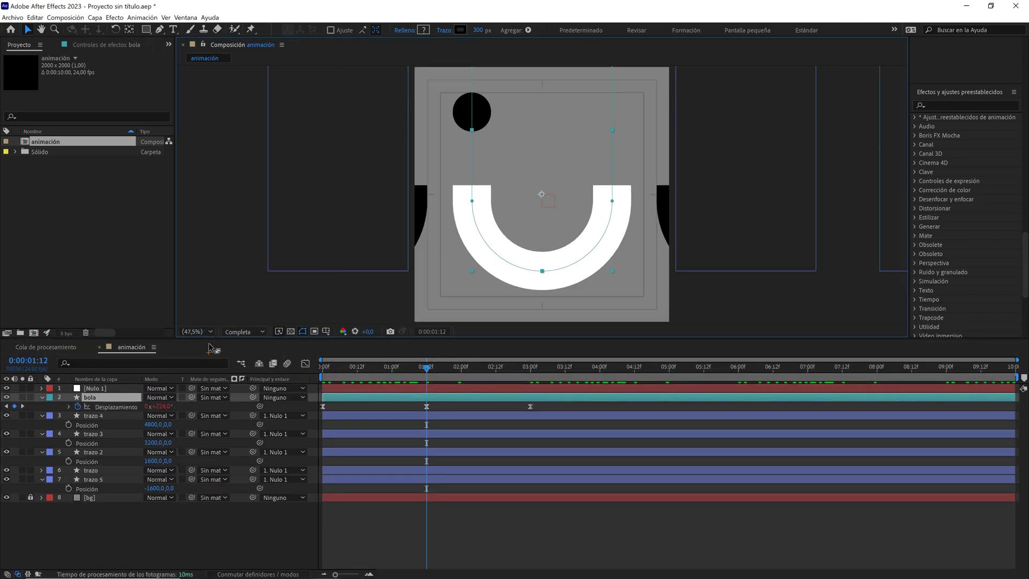
{"action": "key", "text": "Page_Up"}
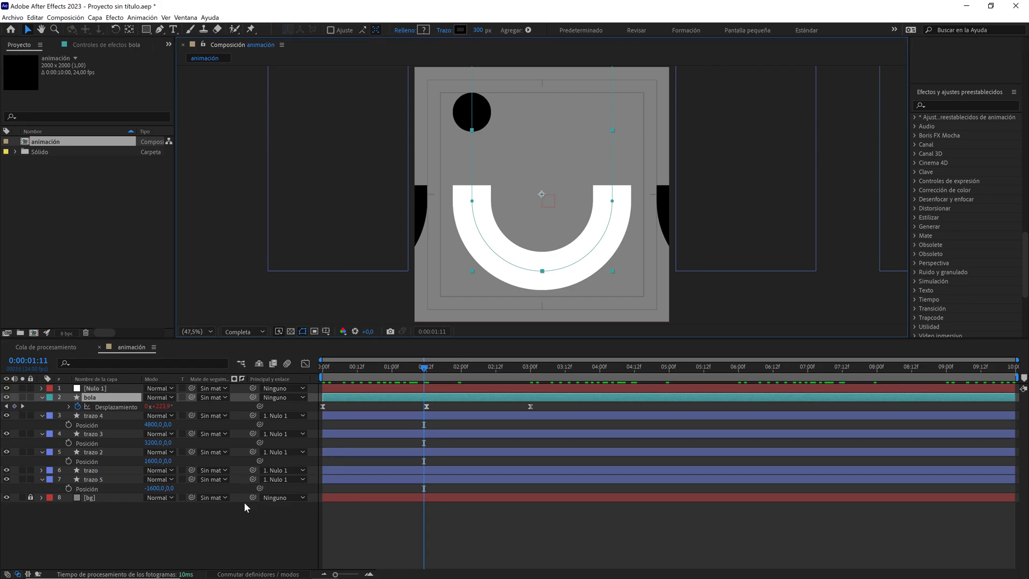
{"action": "key", "text": "Page_Up"}
{"action": "key", "text": "Page_Up"}
{"action": "key", "text": "Page_Up"}
{"action": "key", "text": "Page_Up"}
{"action": "key", "text": "Page_Up"}
{"action": "key", "text": "Page_Up"}
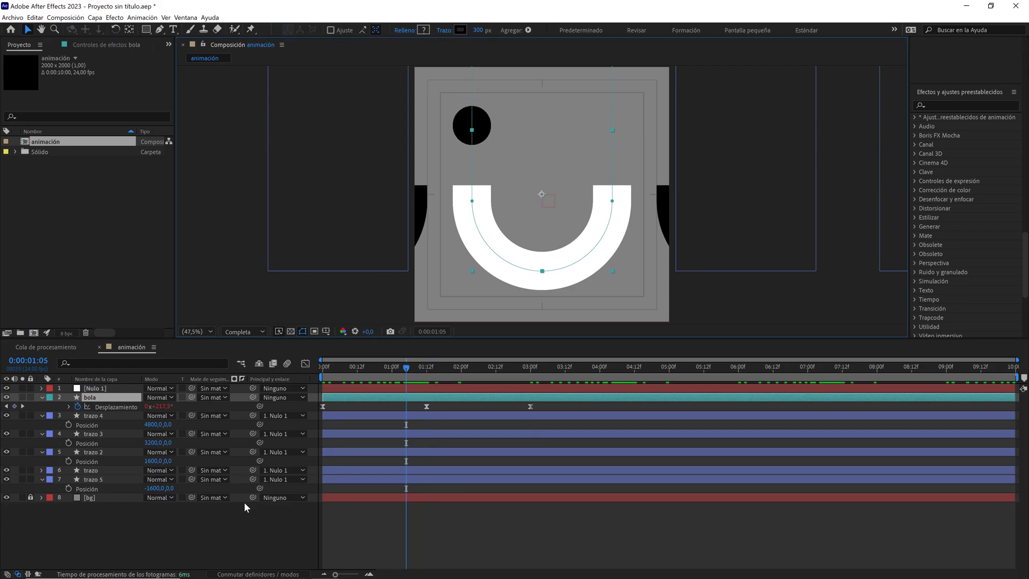
{"action": "key", "text": "Page_Up"}
{"action": "left_click", "coordinate": [29, 360]}
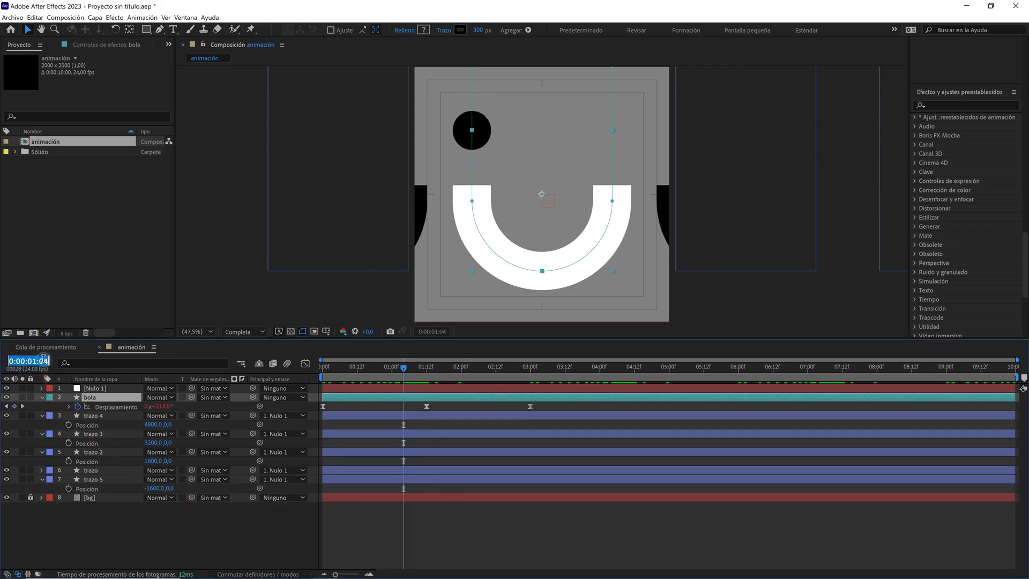
{"action": "left_click", "coordinate": [102, 388]}
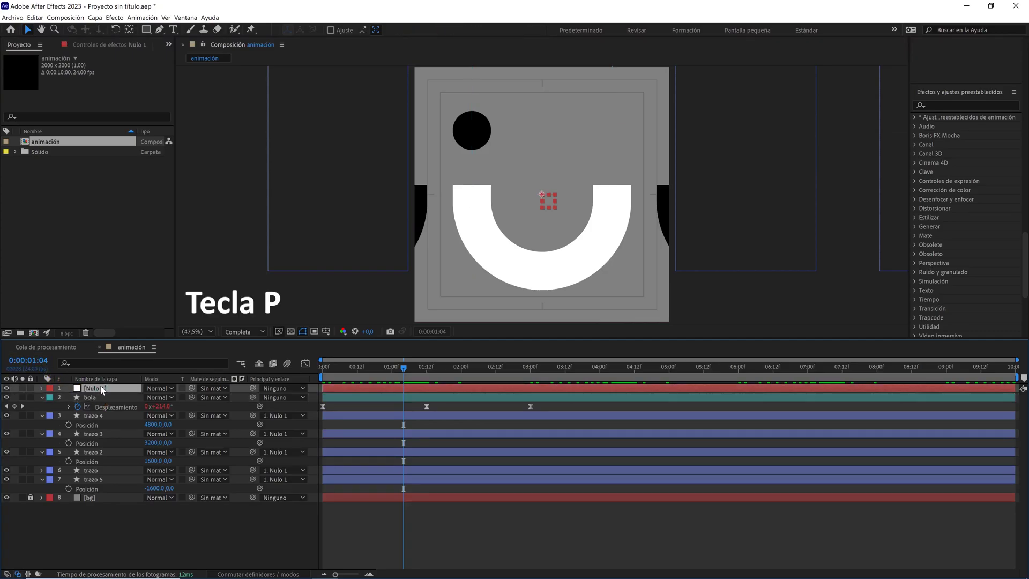
Keyframe Nulo 1's Position at 1:04, then set X to -600 at 1:20.
{"action": "key", "text": "p"}
{"action": "left_click", "coordinate": [69, 397]}
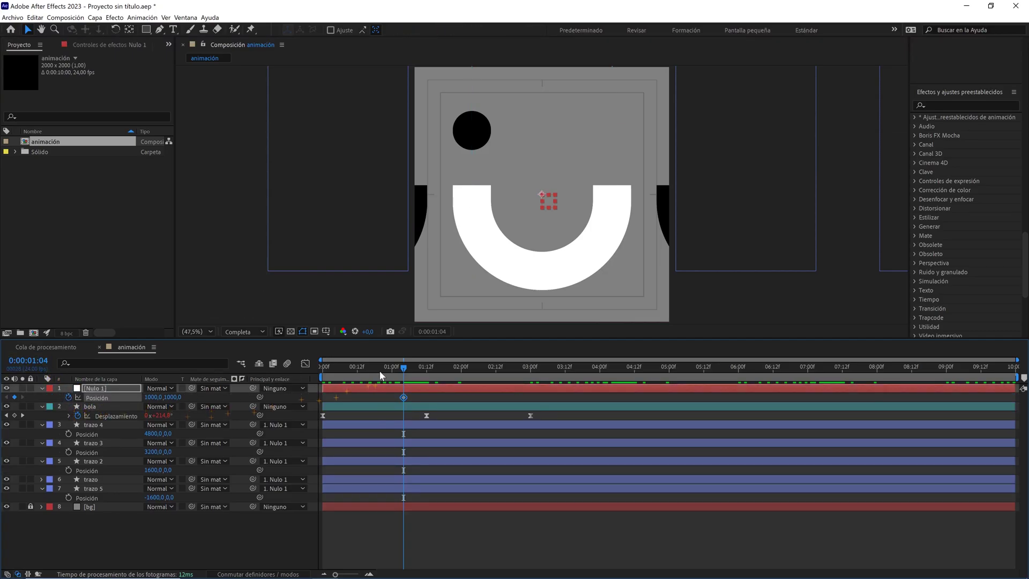
{"action": "left_click_drag", "start_coordinate": [402, 367], "coordinate": [427, 368]}
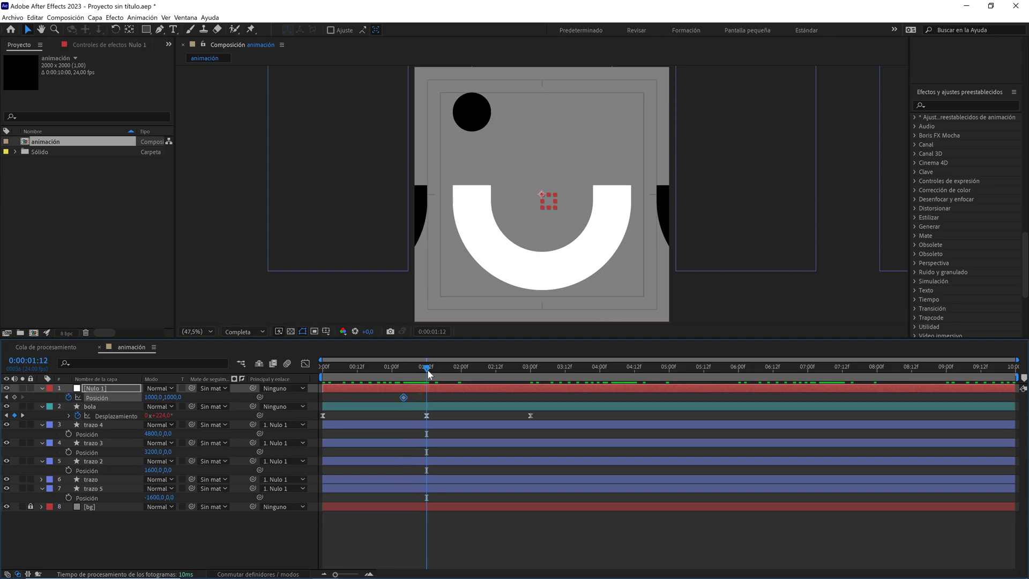
{"action": "key", "text": "space"}
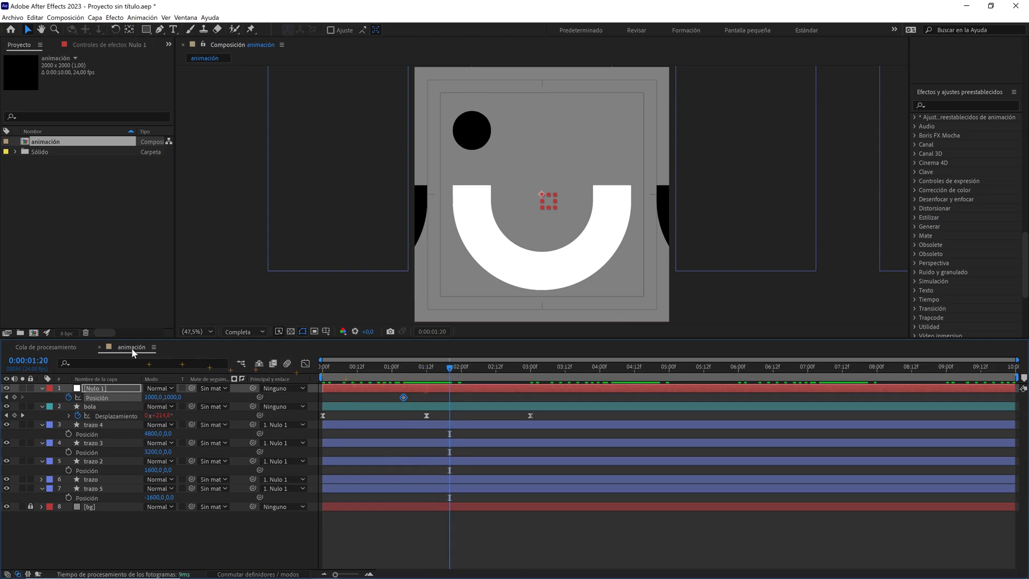
{"action": "left_click", "coordinate": [28, 360]}
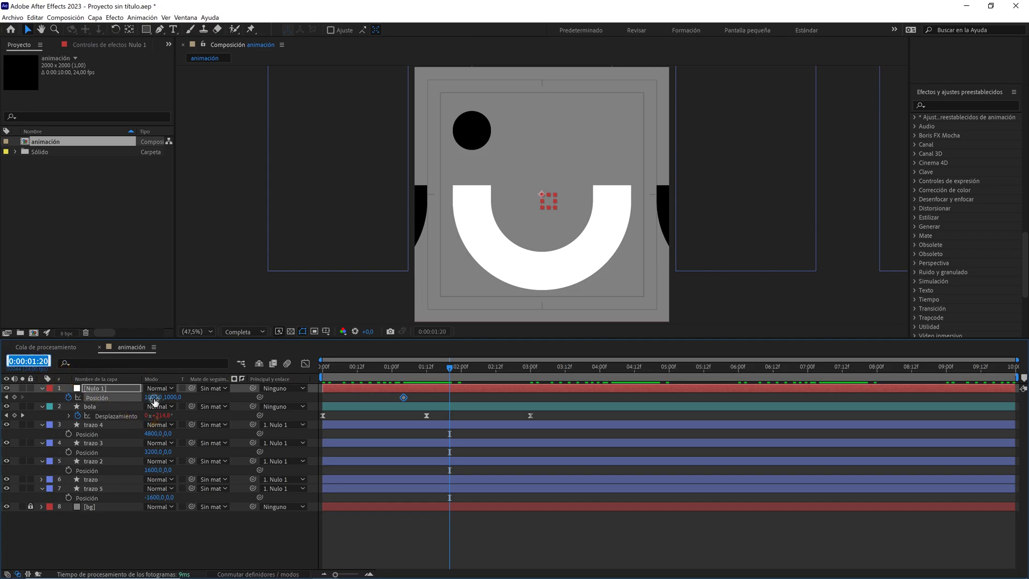
{"action": "mouse_move", "coordinate": [155, 400]}
{"action": "left_mouse_down"}
{"action": "mouse_move", "coordinate": [63, 407]}
{"action": "mouse_move", "coordinate": [114, 406]}
{"action": "left_mouse_up"}
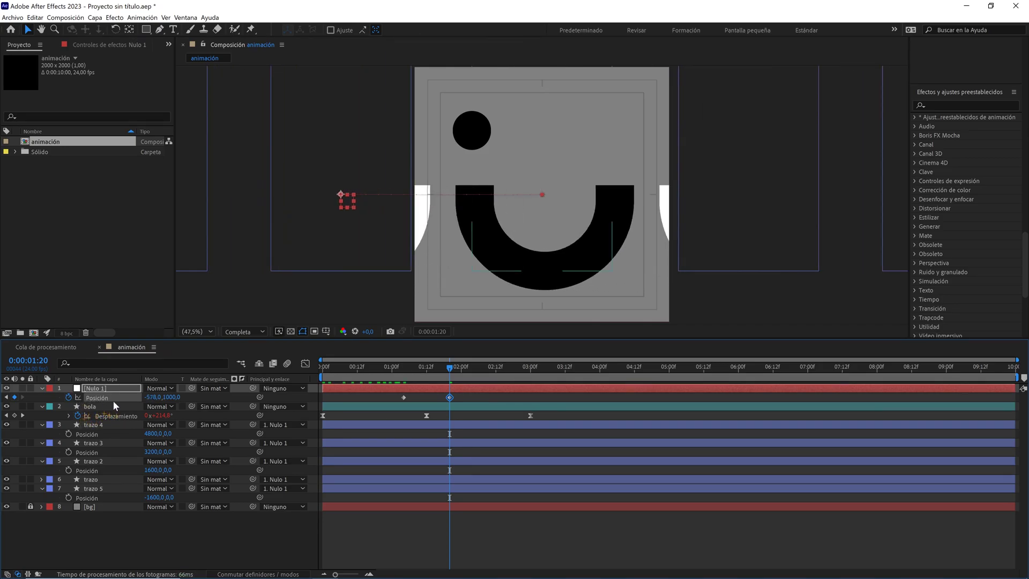
{"action": "left_click", "coordinate": [152, 397]}
{"action": "left_click", "coordinate": [246, 531]}
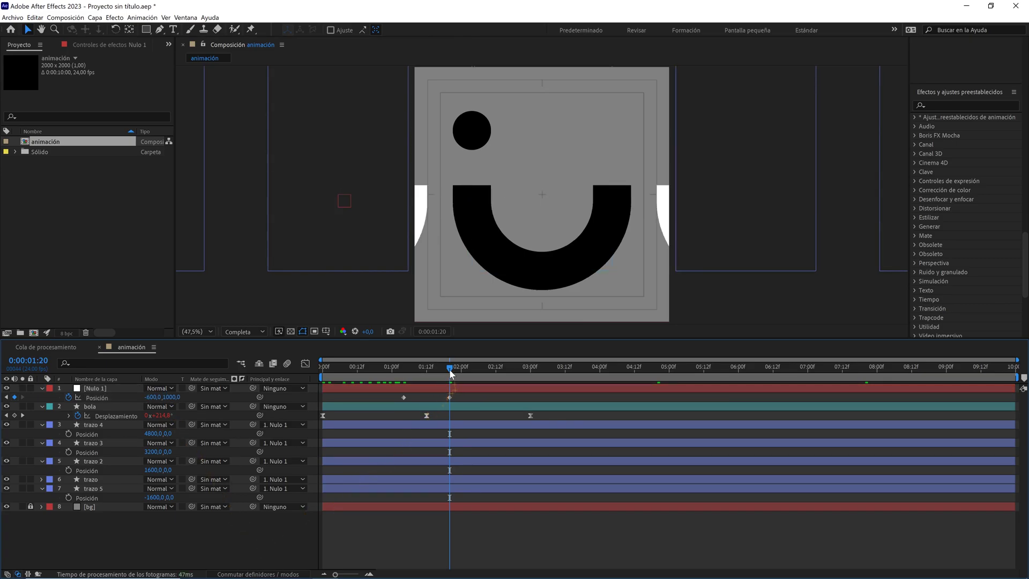
Add a holding Position keyframe for Nulo 1 at 0:00:02:16.
{"action": "left_click_drag", "start_coordinate": [449, 368], "coordinate": [530, 371]}
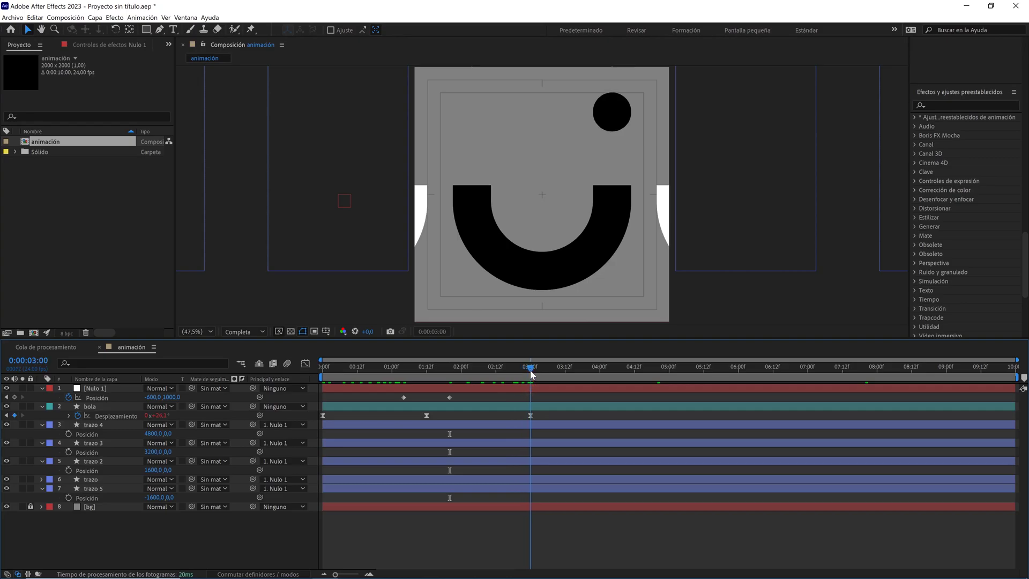
{"action": "key", "text": "Page_Up"}
{"action": "key", "text": "Page_Up"}
{"action": "key", "text": "Page_Up"}
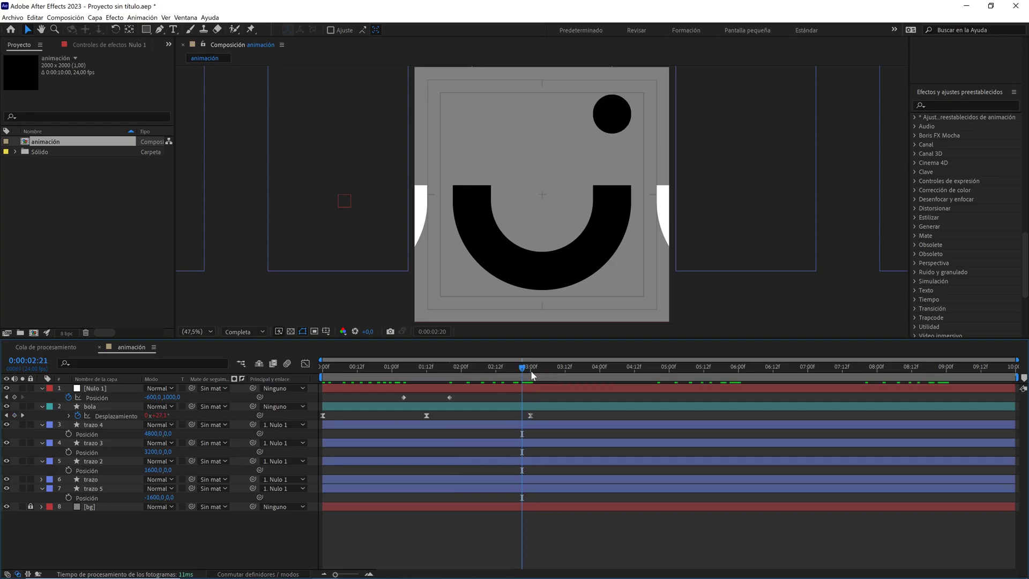
{"action": "key", "text": "Page_Up"}
{"action": "key", "text": "Page_Up"}
{"action": "key", "text": "Page_Up"}
{"action": "key", "text": "Page_Up"}
{"action": "key", "text": "Page_Up"}
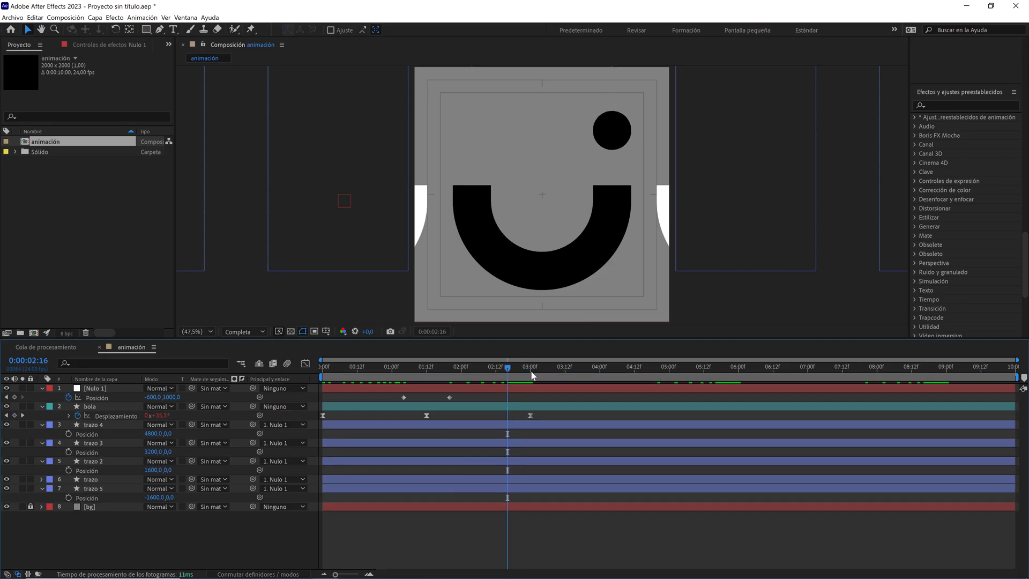
{"action": "left_click", "coordinate": [15, 397]}
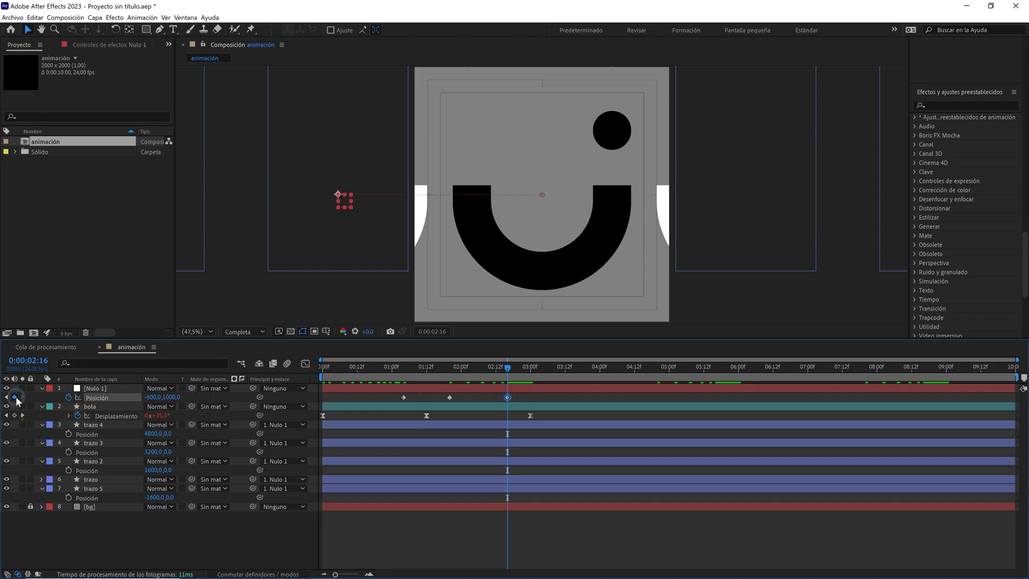
Set Nulo 1's X to -2200 at 0:00:03:08 and select all its Position keyframes.
{"action": "left_click_drag", "start_coordinate": [506, 368], "coordinate": [535, 369]}
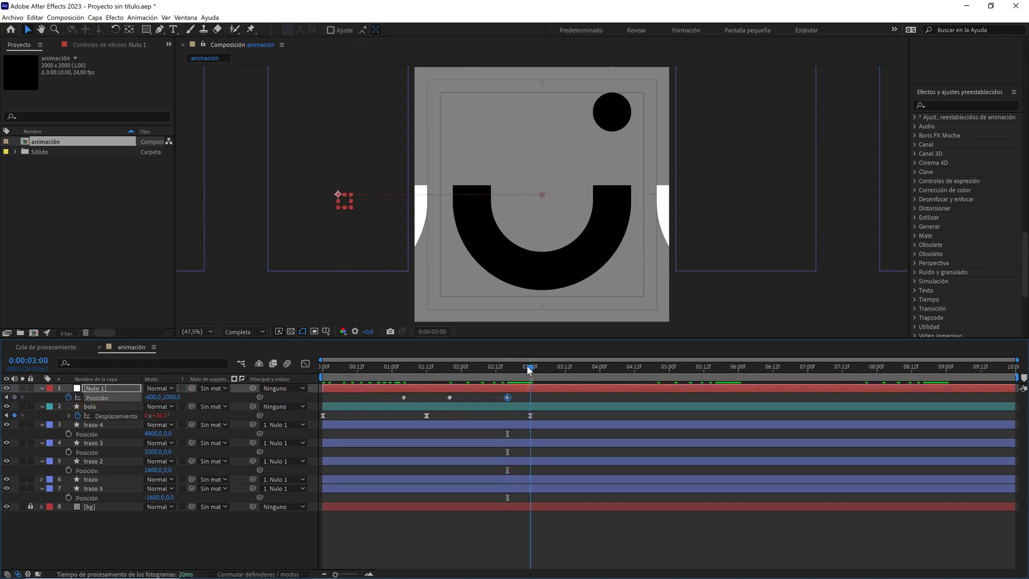
{"action": "key", "text": "space"}
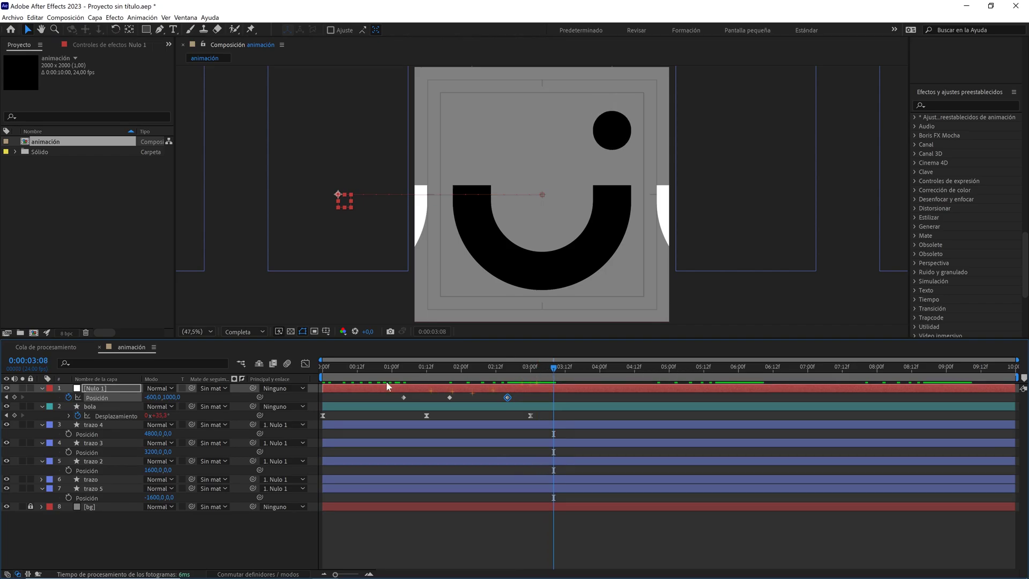
{"action": "left_click_drag", "start_coordinate": [153, 397], "coordinate": [85, 403]}
{"action": "right_click", "coordinate": [136, 399]}
{"action": "key", "text": "Escape"}
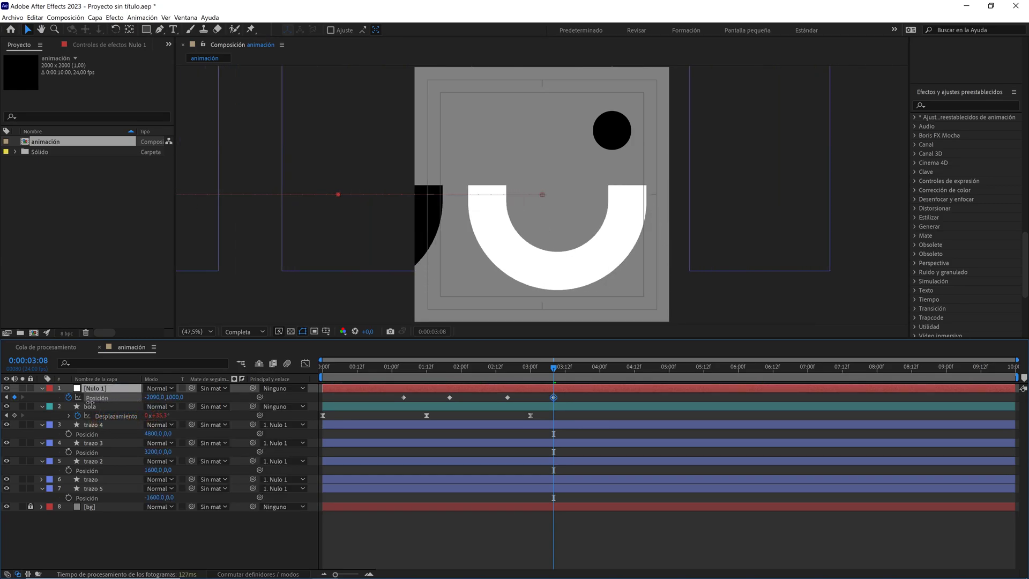
{"action": "left_click", "coordinate": [154, 397]}
{"action": "type", "text": "-22"}
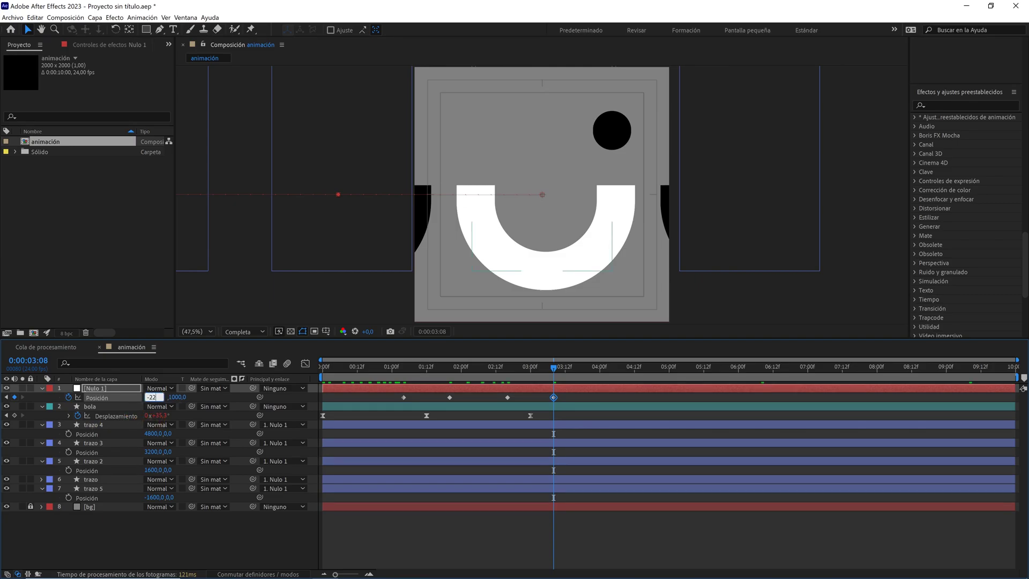
{"action": "left_click", "coordinate": [218, 530]}
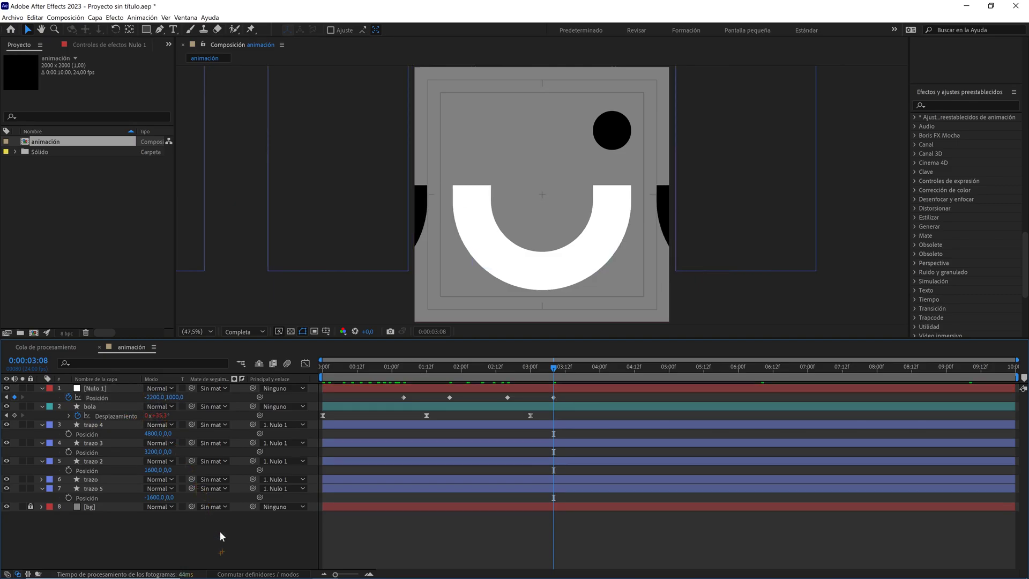
{"action": "left_click_drag", "start_coordinate": [556, 398], "coordinate": [441, 405]}
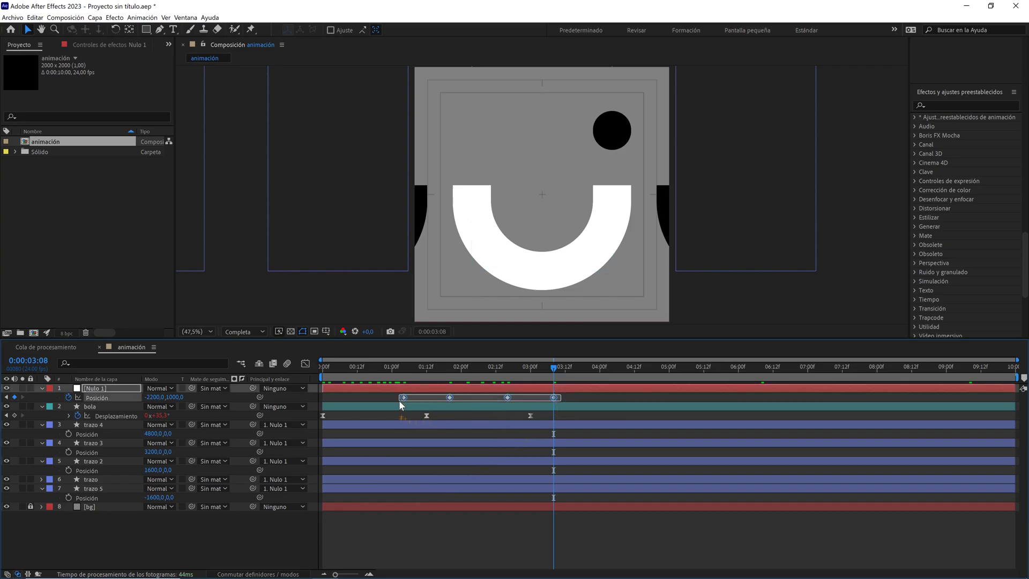
Easy Ease Nulo 1's Position keyframes and set preview resolution to Tercio.
{"action": "key", "text": "F9"}
{"action": "left_click", "coordinate": [400, 367]}
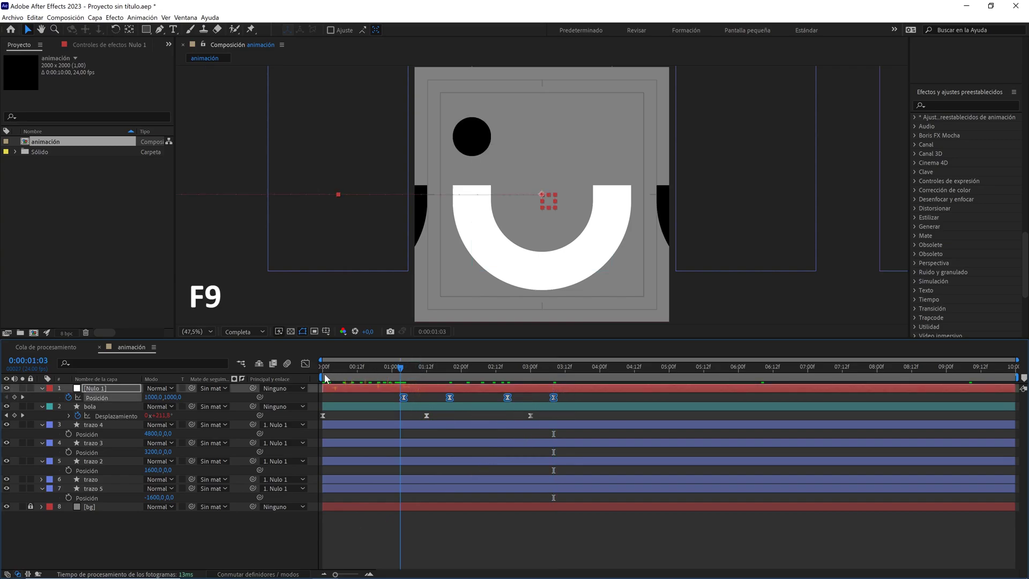
{"action": "left_click", "coordinate": [324, 369]}
{"action": "left_click", "coordinate": [229, 331]}
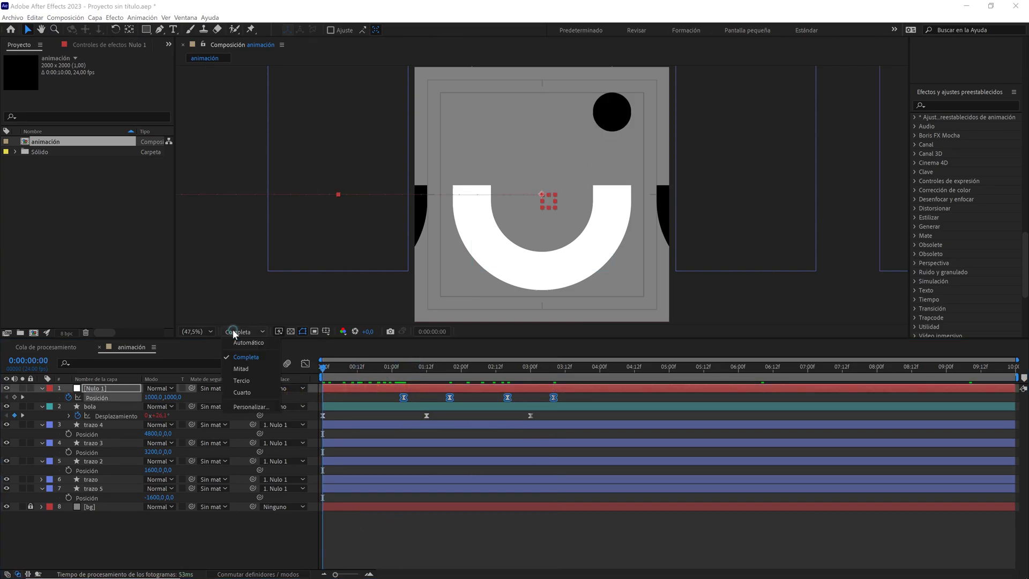
{"action": "left_click", "coordinate": [249, 377]}
Play back the half-ring slide, then return to the start and zoom out.
{"action": "left_click", "coordinate": [275, 526]}
{"action": "key", "text": "space"}
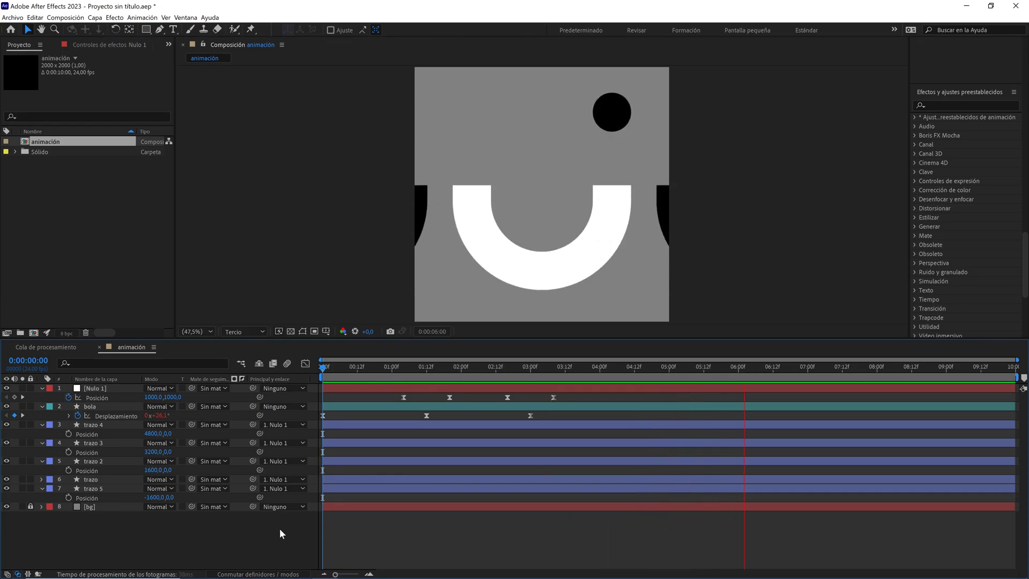
{"action": "key", "text": "space"}
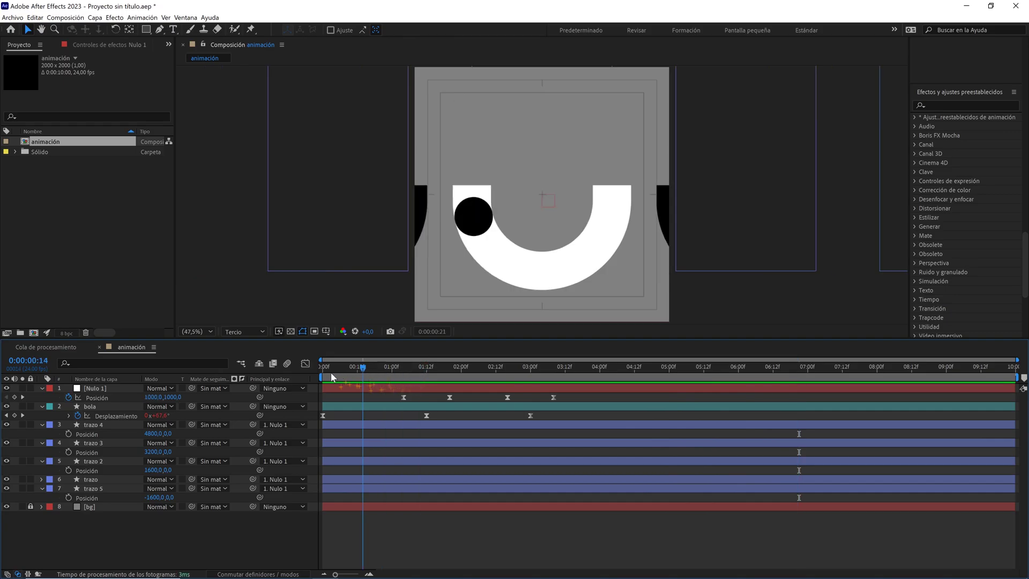
{"action": "key", "text": "Home"}
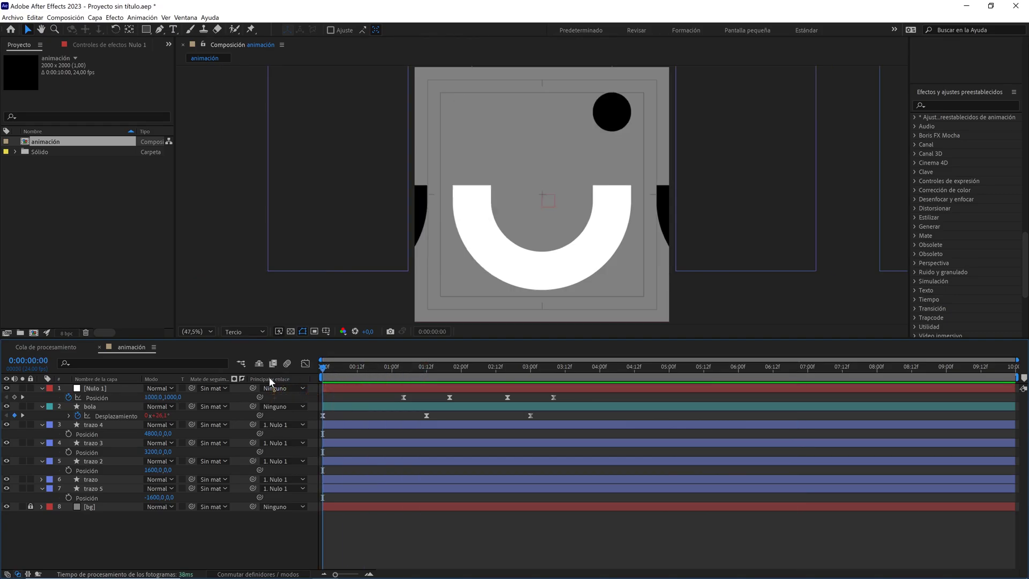
{"action": "key", "text": "comma"}
{"action": "key", "text": "comma"}
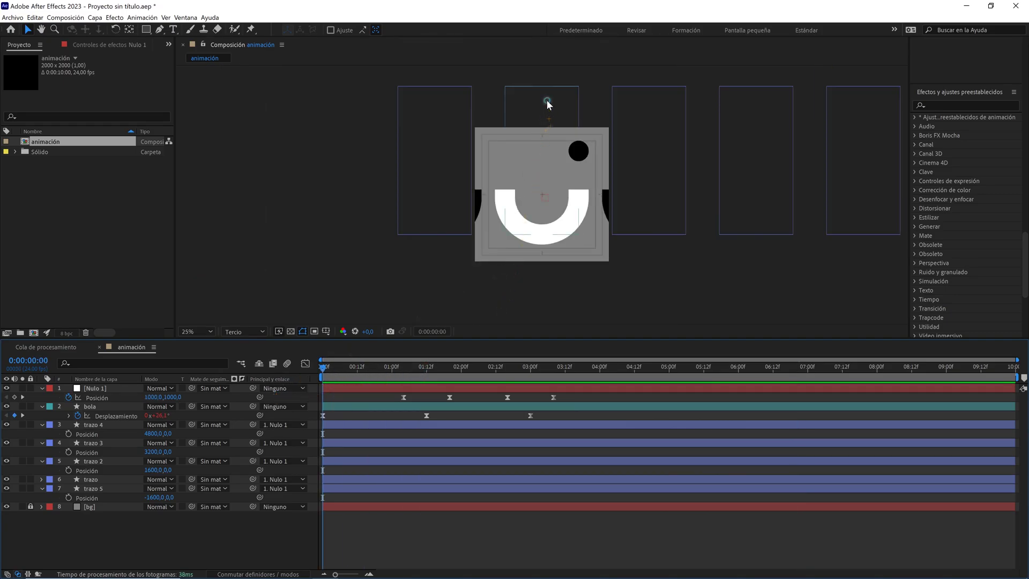
Copy Máscara 1 from the half-ring trazo layer.
{"action": "left_click", "coordinate": [546, 100]}
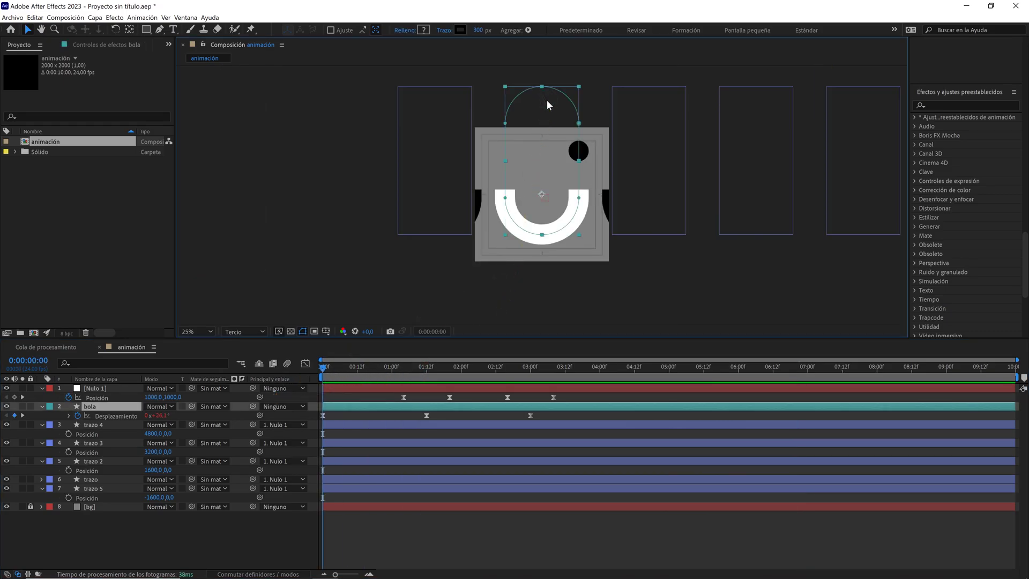
{"action": "left_click", "coordinate": [97, 408]}
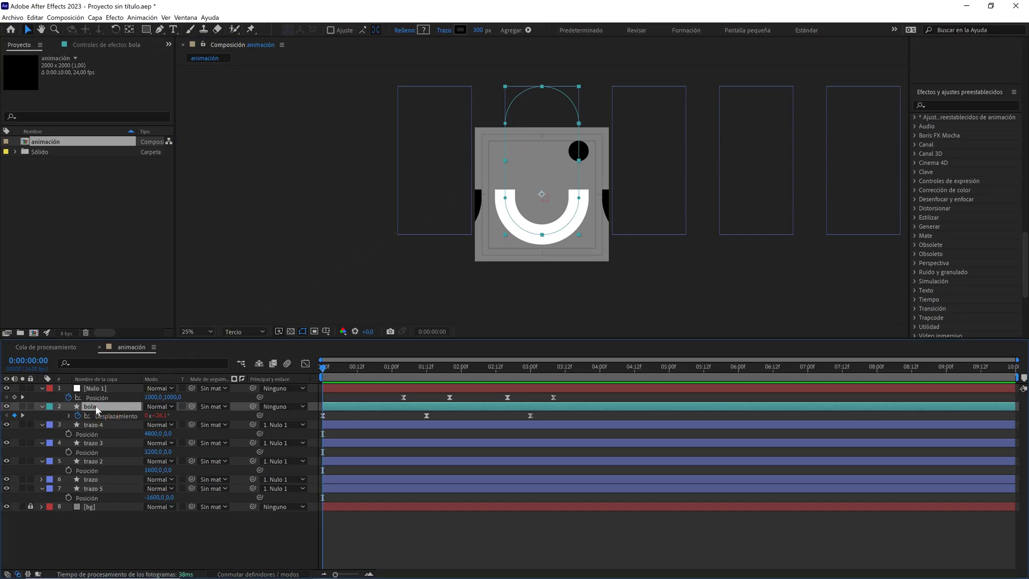
{"action": "left_click", "coordinate": [96, 481]}
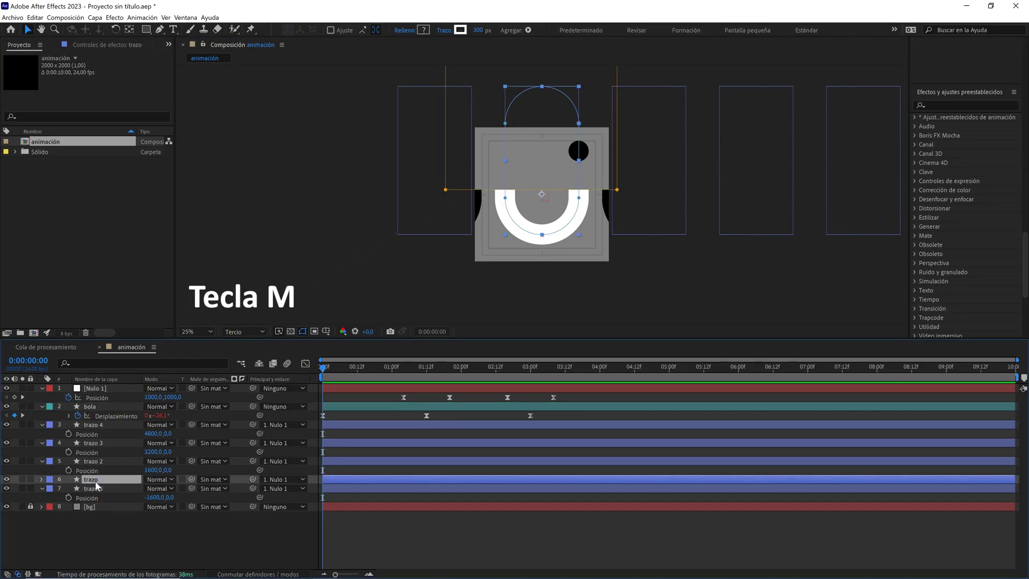
{"action": "key", "text": "m"}
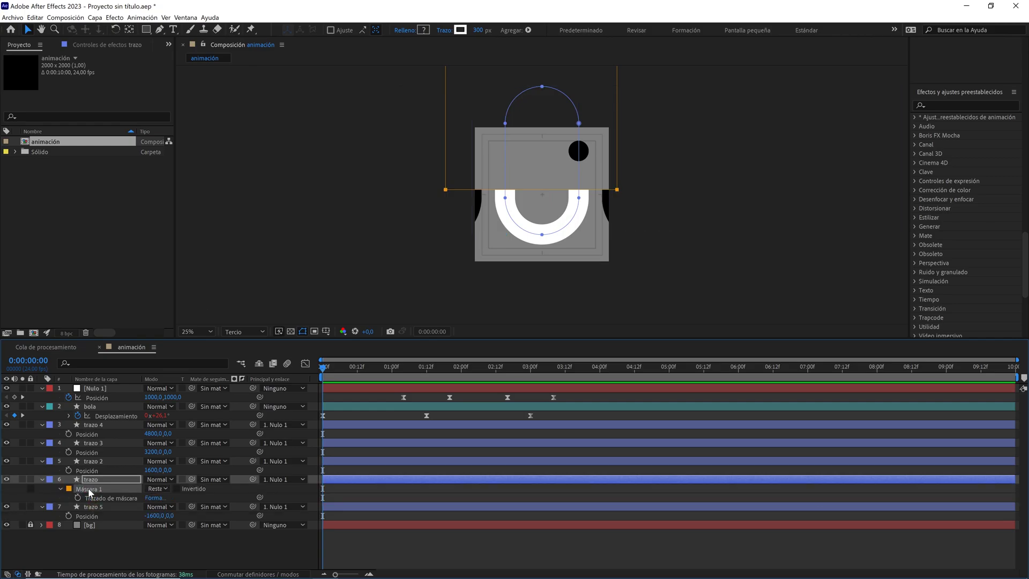
{"action": "left_click", "coordinate": [35, 17]}
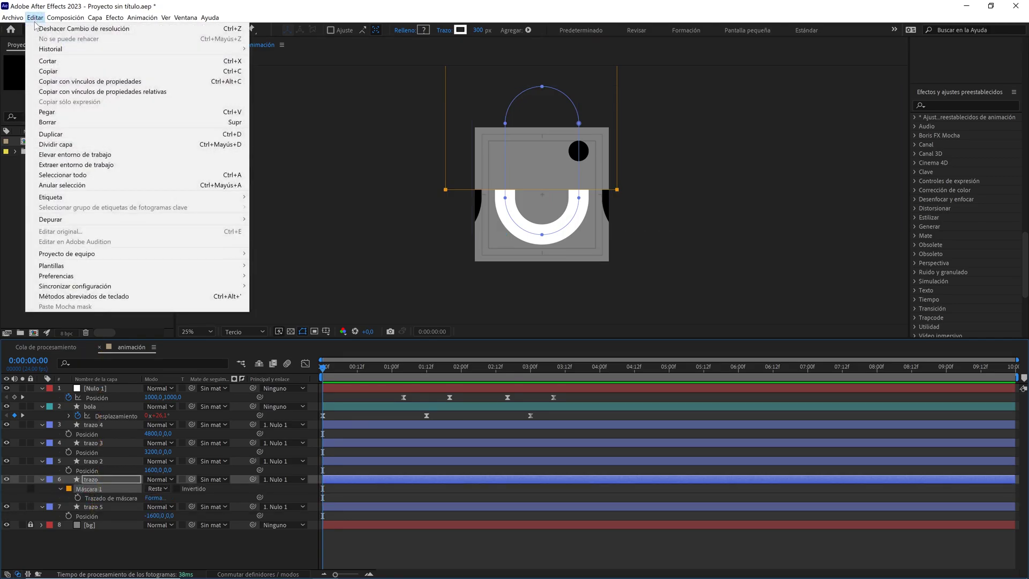
{"action": "left_click", "coordinate": [59, 71]}
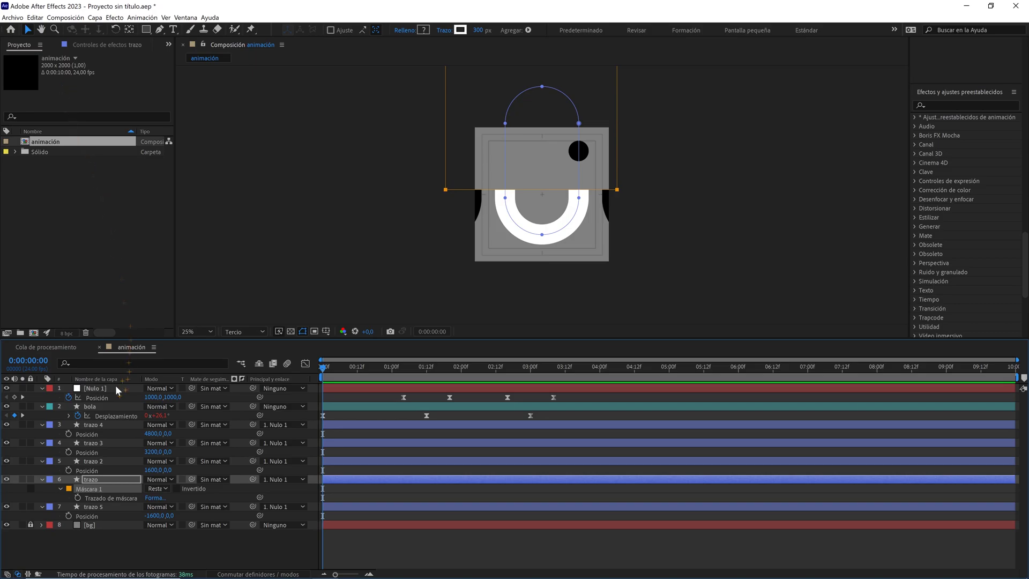
Paste the mask onto the bola layer and drag its left edge inward.
{"action": "left_click", "coordinate": [104, 405]}
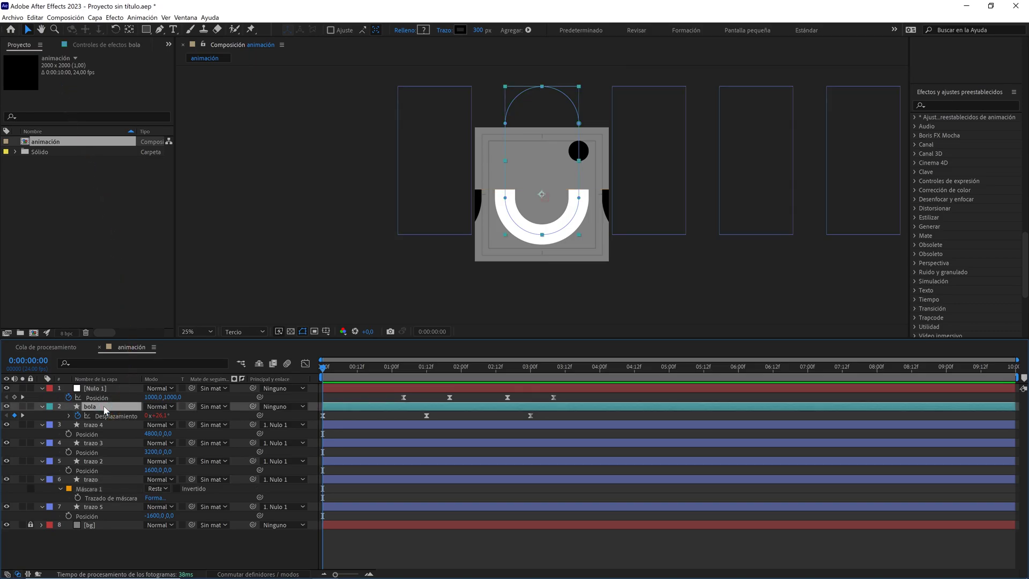
{"action": "left_click", "coordinate": [35, 17]}
{"action": "left_click", "coordinate": [64, 108]}
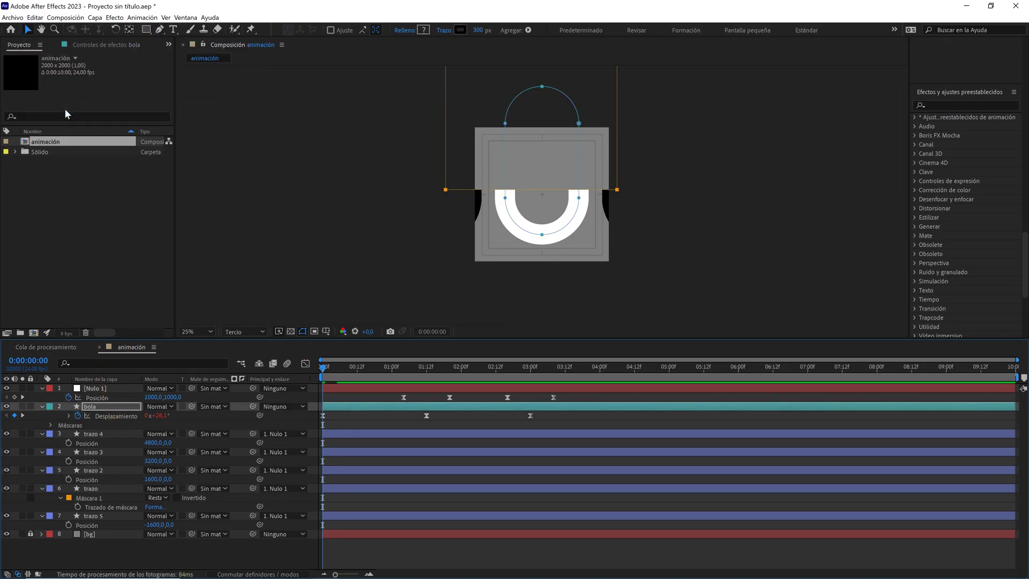
{"action": "scroll", "coordinate": [426, 185], "scroll_direction": "down", "scroll_amount": 1}
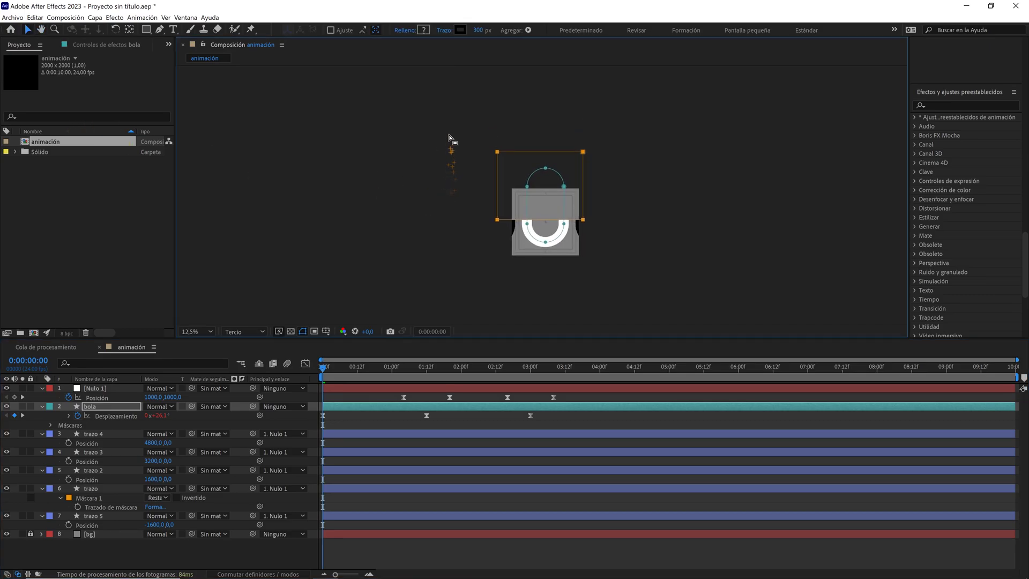
{"action": "left_click_drag", "start_coordinate": [449, 137], "coordinate": [516, 224]}
{"action": "scroll", "coordinate": [580, 240], "scroll_direction": "up", "scroll_amount": 1}
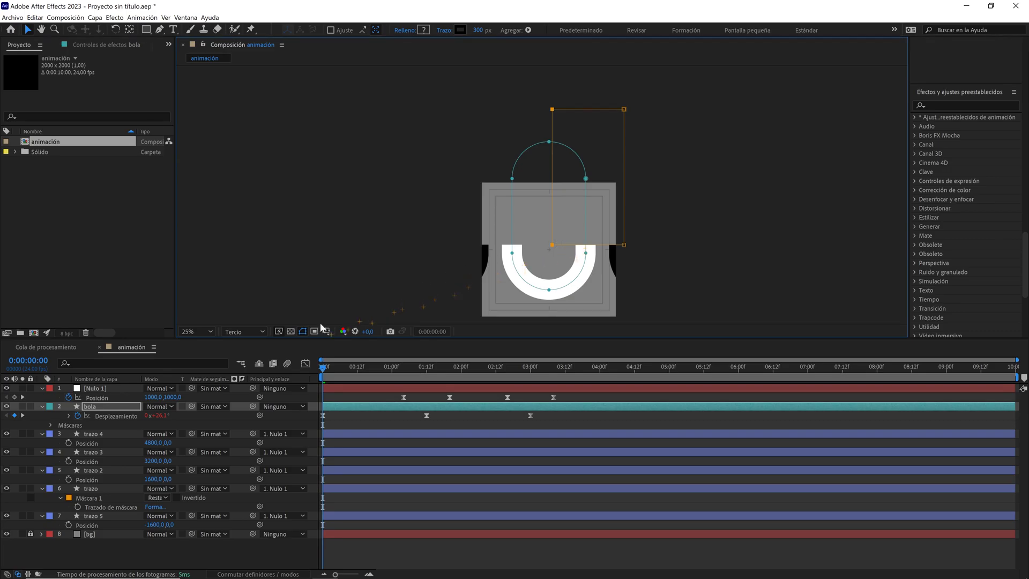
Set the bola layer's Máscara 1 mode to Add so the ball reappears.
{"action": "left_click", "coordinate": [121, 409]}
{"action": "key", "text": "m"}
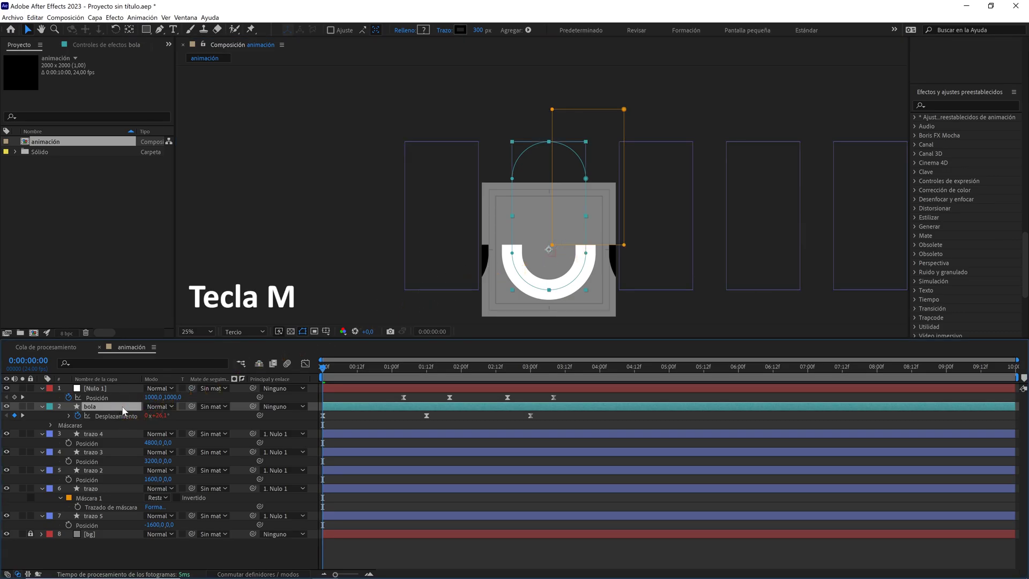
{"action": "key", "text": "m"}
{"action": "left_click", "coordinate": [156, 416]}
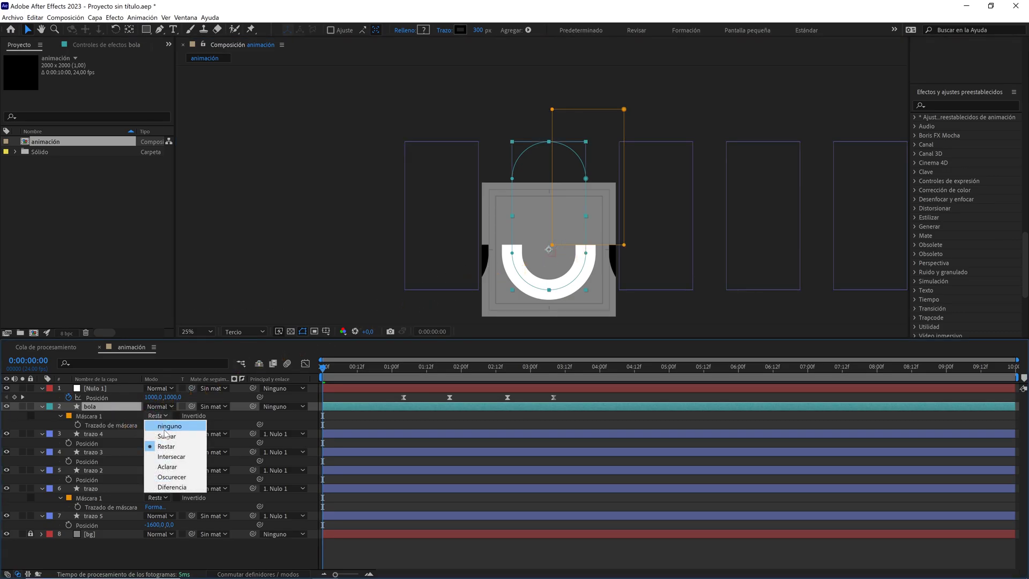
{"action": "left_click", "coordinate": [165, 432]}
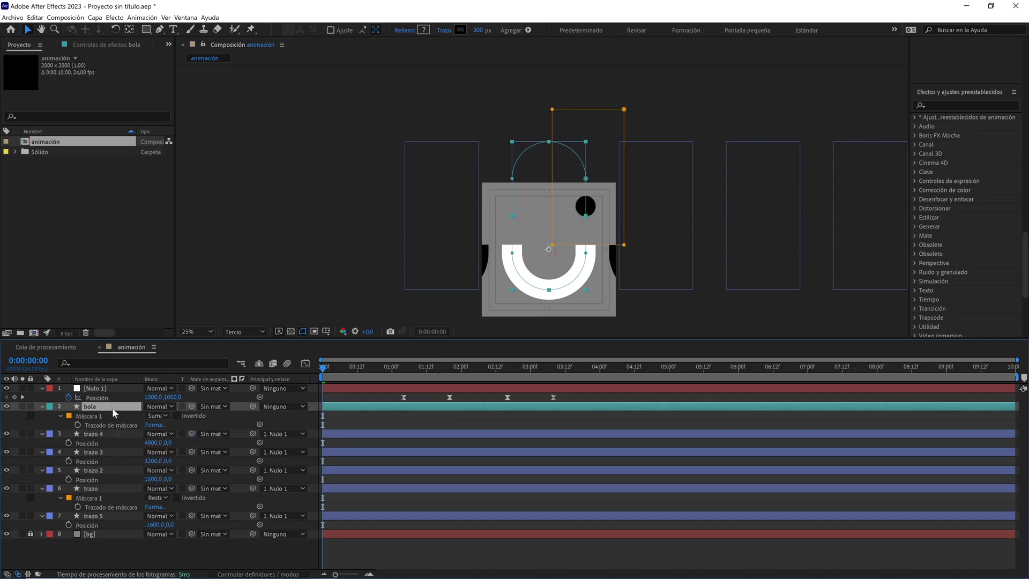
Make the ball's stroke white (FFFFFF) and begin renaming the layer to bola blanca.
{"action": "left_click", "coordinate": [461, 29]}
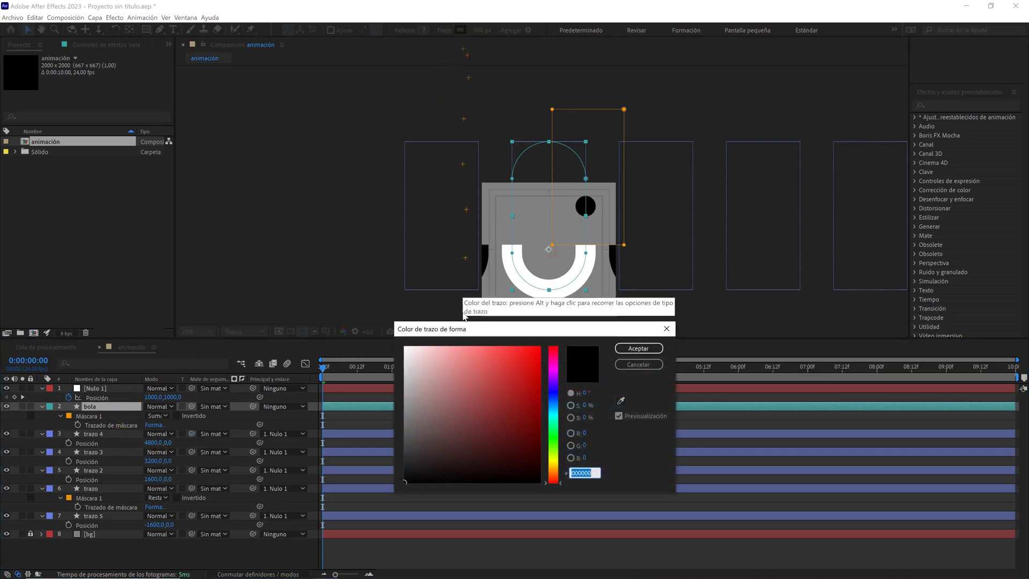
{"action": "left_click_drag", "start_coordinate": [460, 394], "coordinate": [394, 333]}
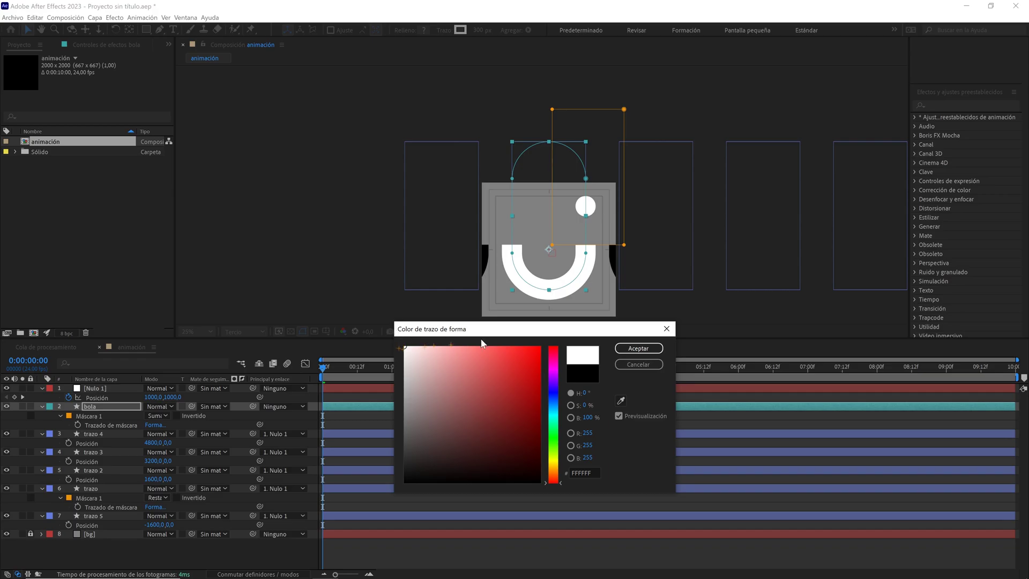
{"action": "left_click", "coordinate": [621, 349]}
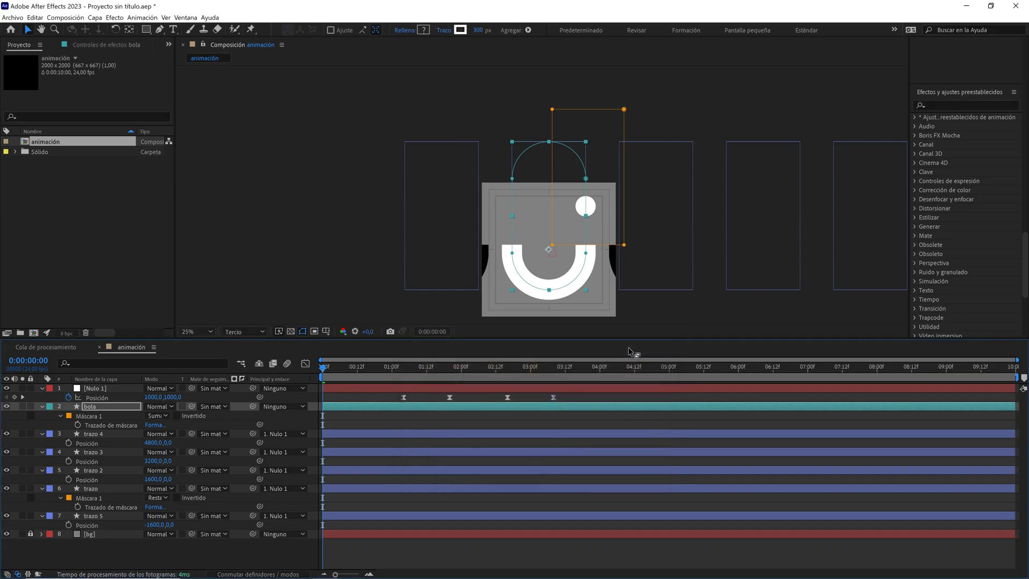
{"action": "scroll", "coordinate": [622, 278], "scroll_direction": "up", "scroll_amount": 2}
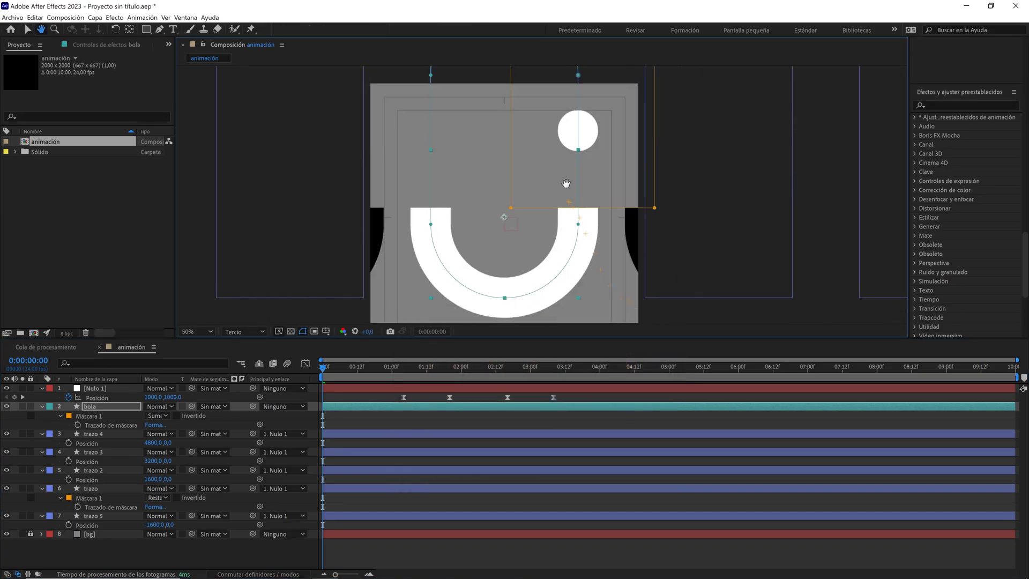
{"action": "key", "text": "v"}
{"action": "left_click", "coordinate": [89, 408]}
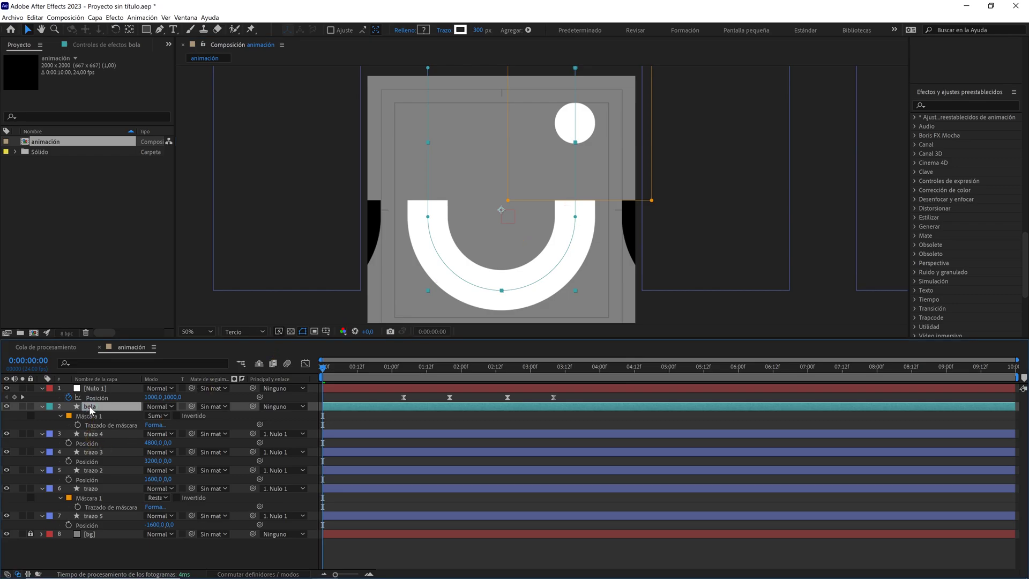
{"action": "key", "text": "Return"}
Commit the name bola blanca, duplicate it, rename the copy bola negra, label it orange.
{"action": "key", "text": "Return"}
{"action": "left_click", "coordinate": [114, 406]}
{"action": "key", "text": "ctrl+d"}
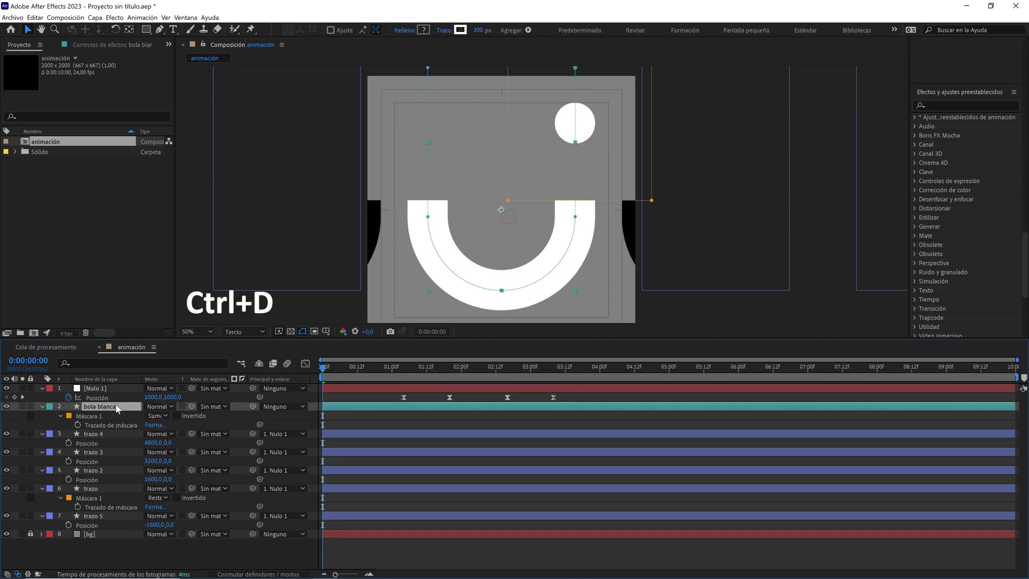
{"action": "key", "text": "Return"}
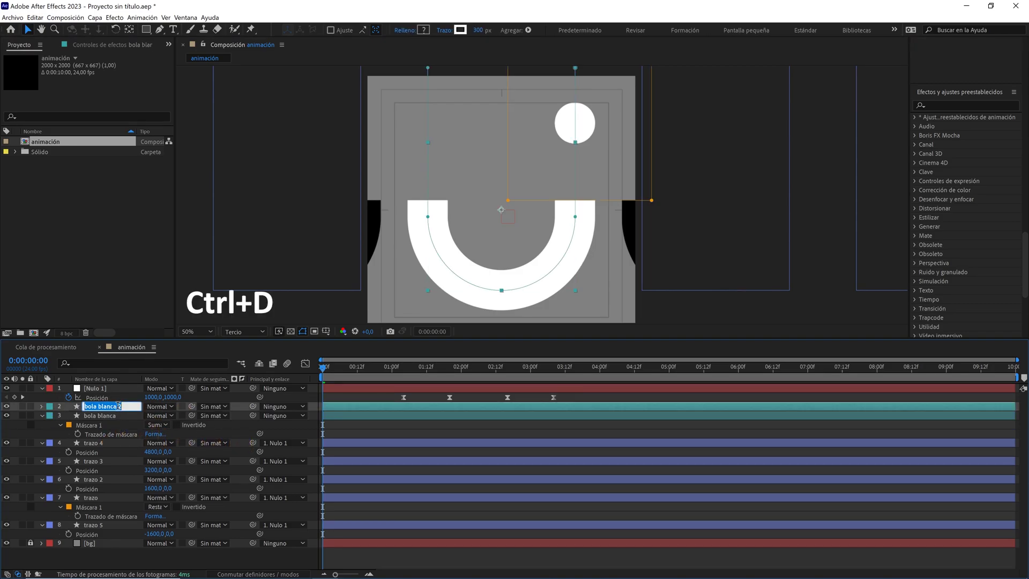
{"action": "left_click_drag", "start_coordinate": [98, 406], "coordinate": [128, 408]}
{"action": "type", "text": "negra"}
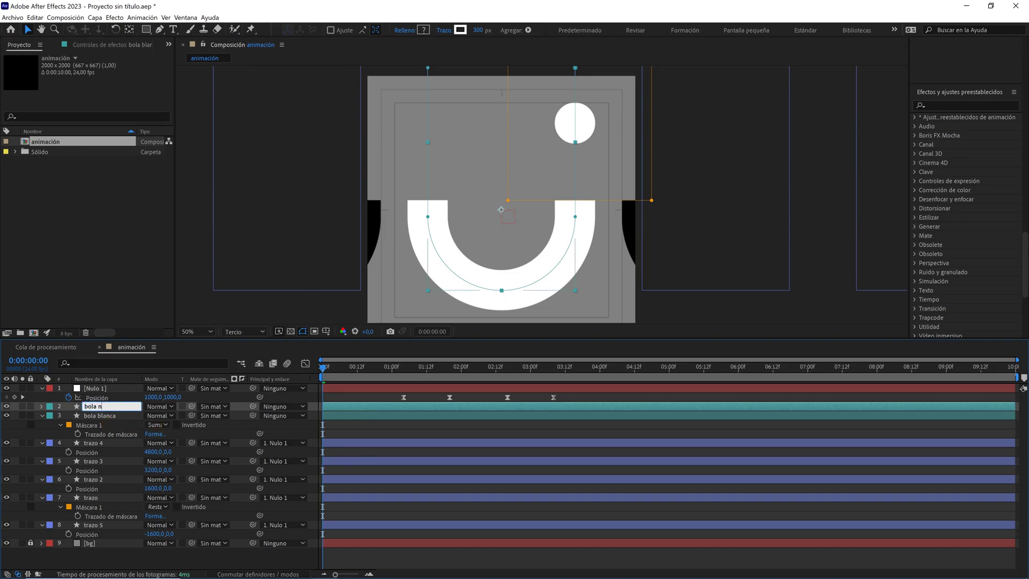
{"action": "left_click", "coordinate": [51, 408]}
{"action": "left_click", "coordinate": [75, 350]}
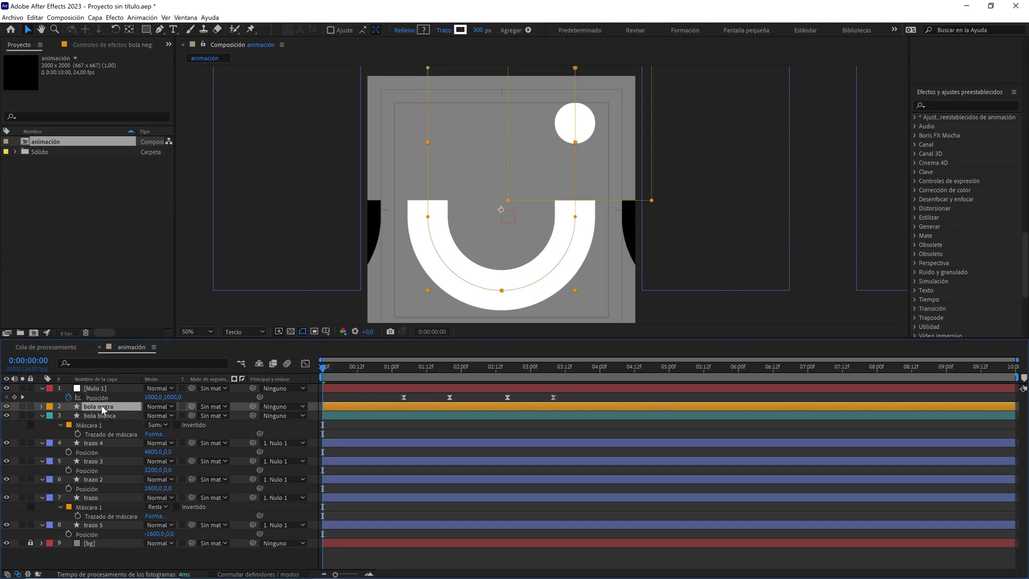
Change bola negra's stroke colour to black (000000).
{"action": "left_click", "coordinate": [459, 32]}
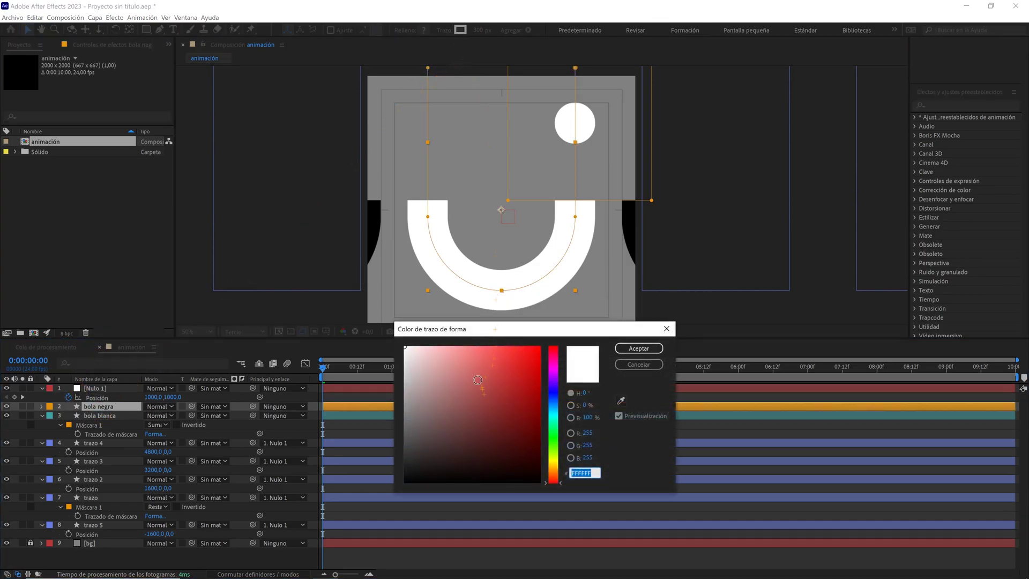
{"action": "left_click_drag", "start_coordinate": [445, 455], "coordinate": [383, 498]}
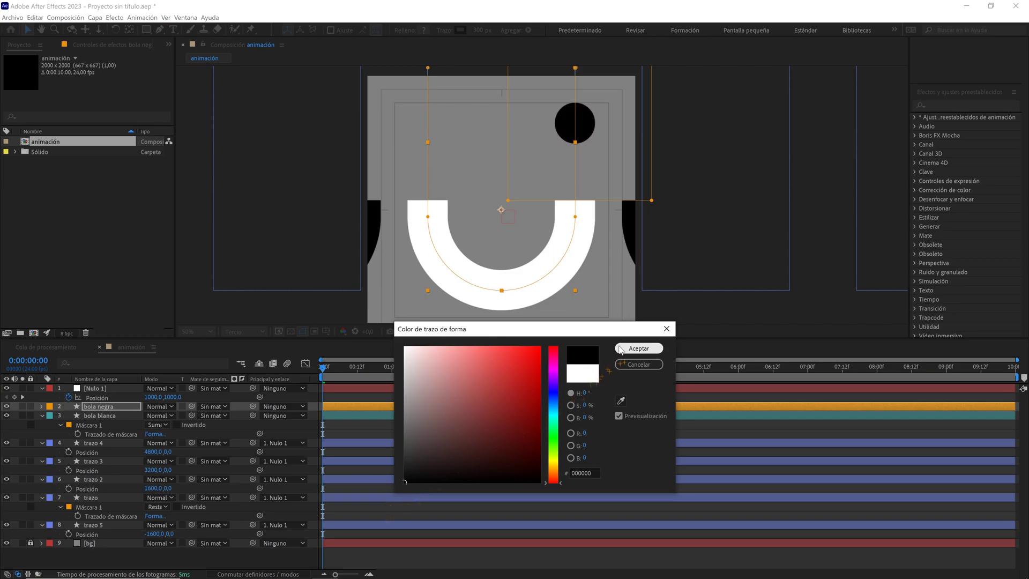
{"action": "left_click", "coordinate": [638, 348]}
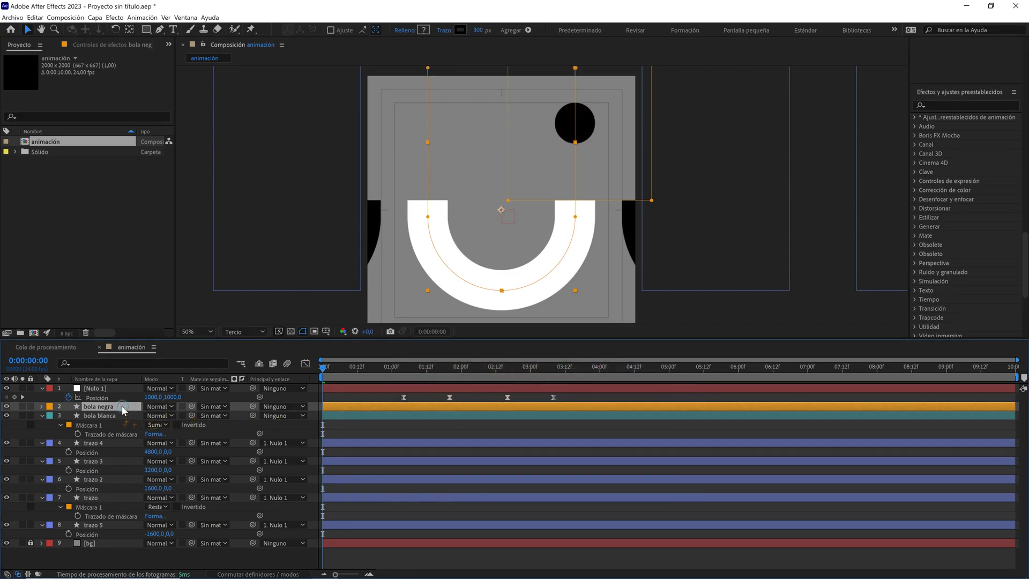
Set bola negra's Máscara 1 mode to Subtract.
{"action": "key", "text": "m"}
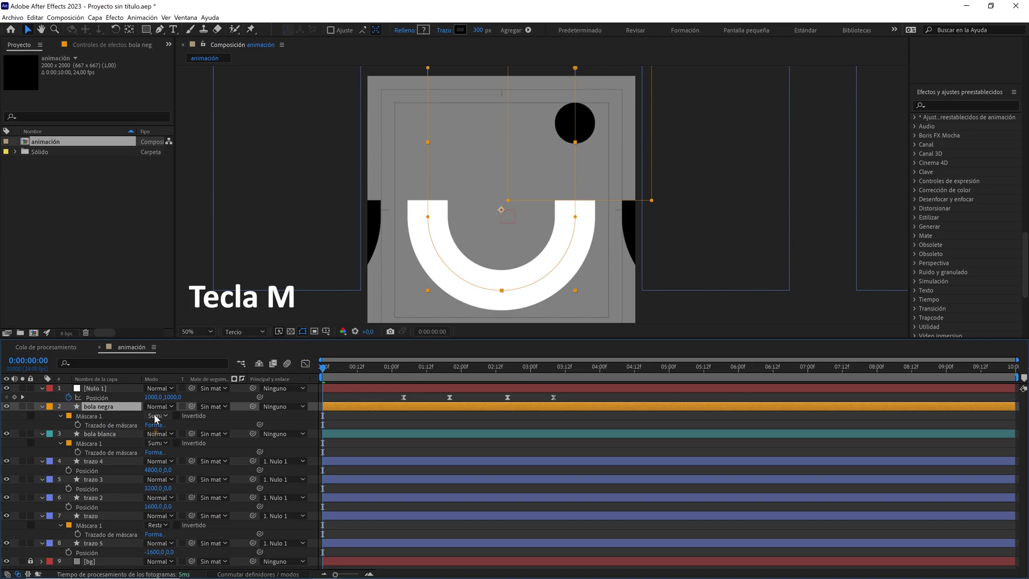
{"action": "left_click", "coordinate": [155, 415]}
{"action": "left_click", "coordinate": [166, 446]}
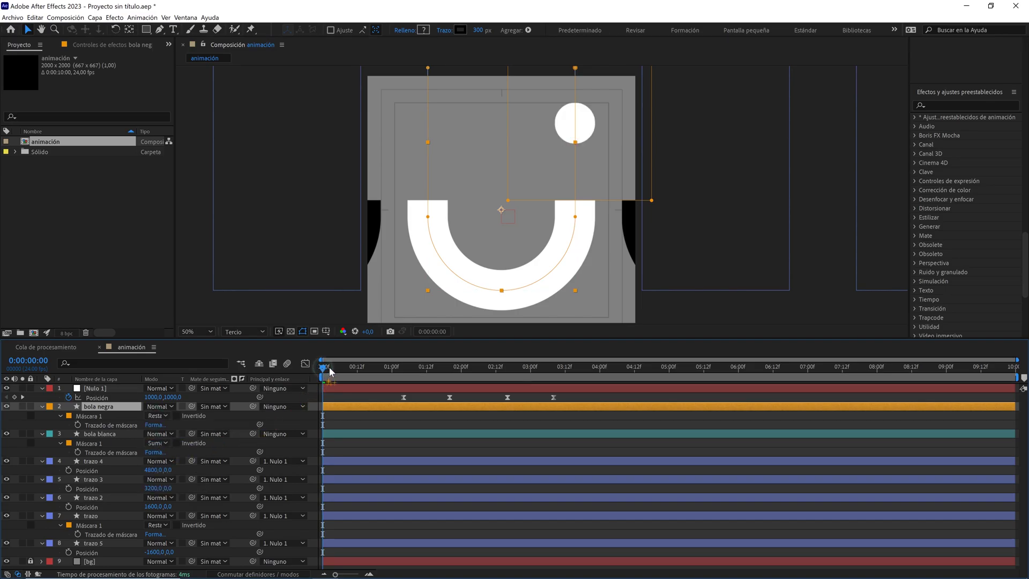
Set the viewer to 25%, play a preview, and scrub to check the black/white swap.
{"action": "mouse_move", "coordinate": [329, 371]}
{"action": "left_mouse_down"}
{"action": "mouse_move", "coordinate": [380, 373]}
{"action": "mouse_move", "coordinate": [352, 372]}
{"action": "left_mouse_up"}
{"action": "left_click", "coordinate": [197, 331]}
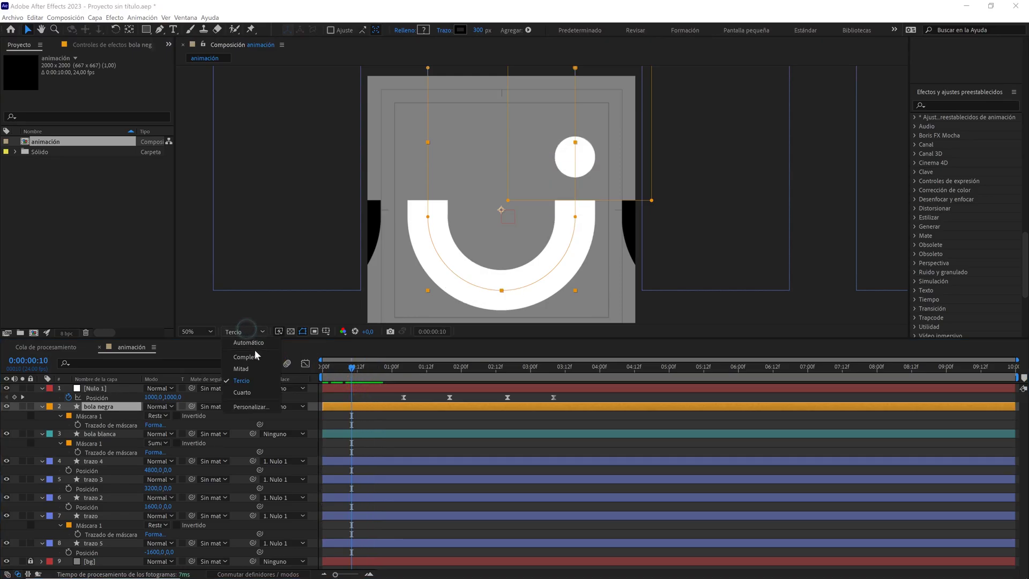
{"action": "left_click", "coordinate": [203, 123]}
{"action": "key", "text": "space"}
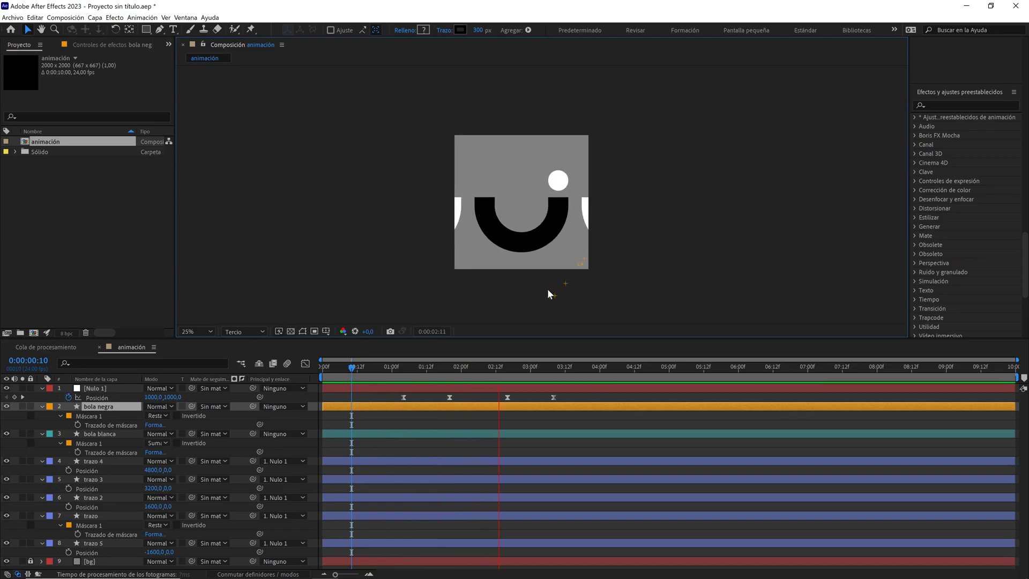
{"action": "mouse_move", "coordinate": [418, 368]}
{"action": "left_mouse_down"}
{"action": "mouse_move", "coordinate": [371, 367]}
{"action": "mouse_move", "coordinate": [444, 369]}
{"action": "left_mouse_up"}
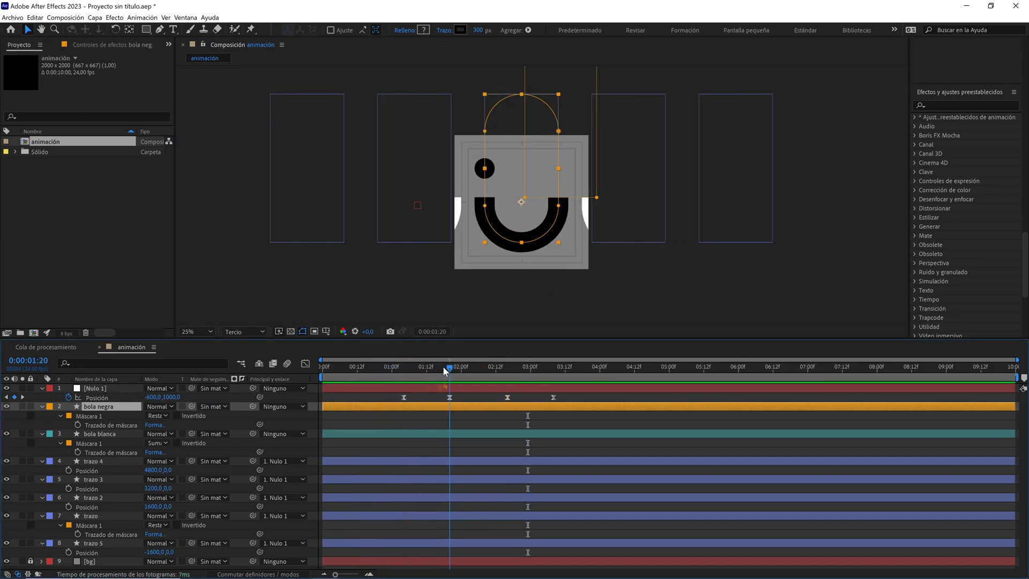
Split bola negra at the current time and delete the mask from bola negra 2.
{"action": "key", "text": "comma"}
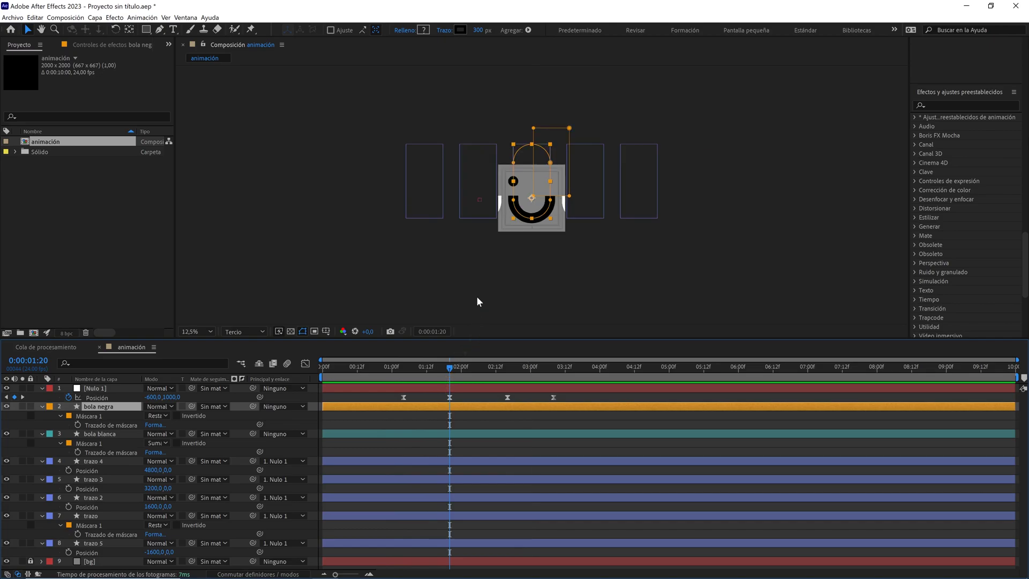
{"action": "key", "text": "period"}
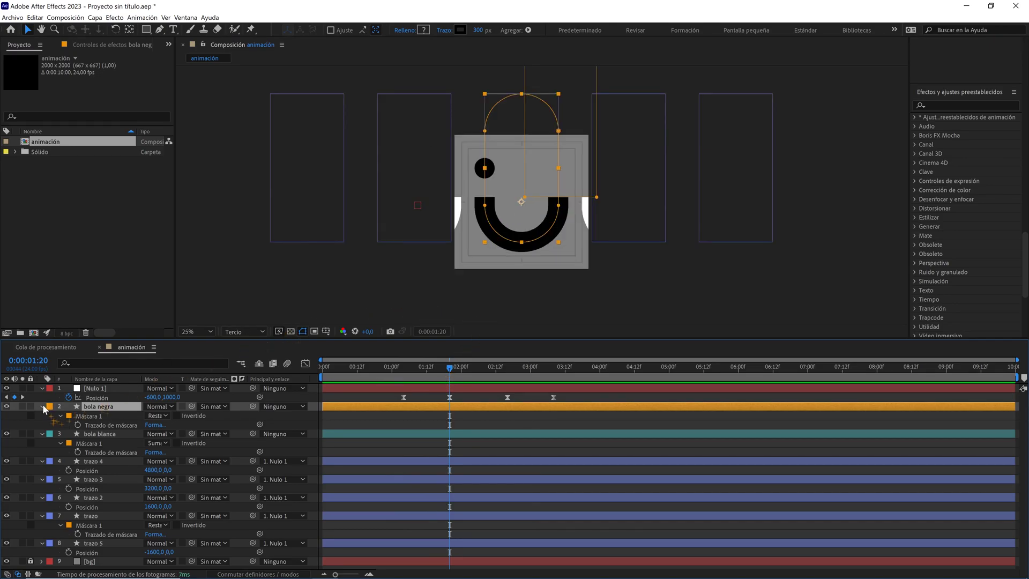
{"action": "key", "text": "ctrl+shift+d"}
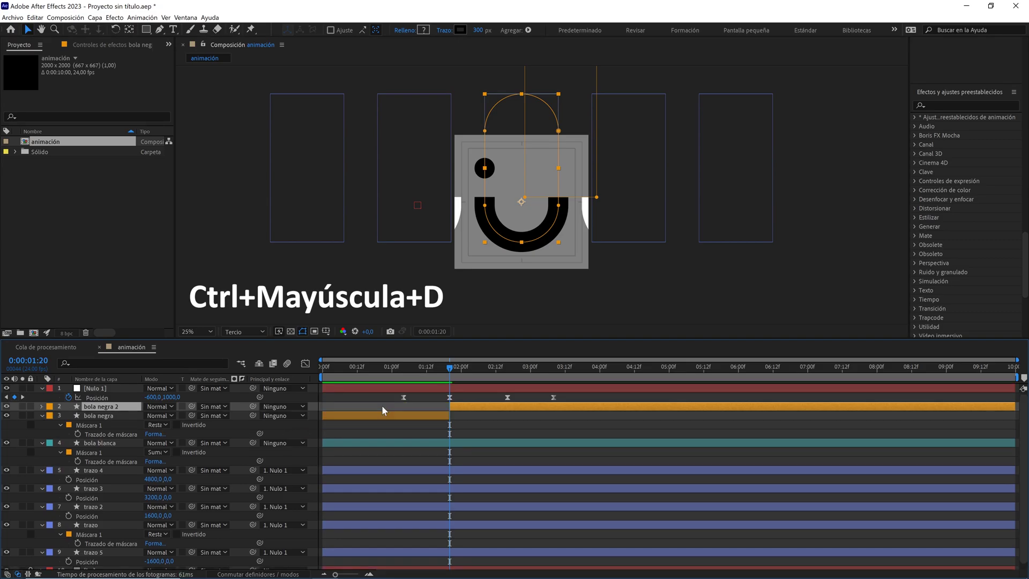
{"action": "key", "text": "m"}
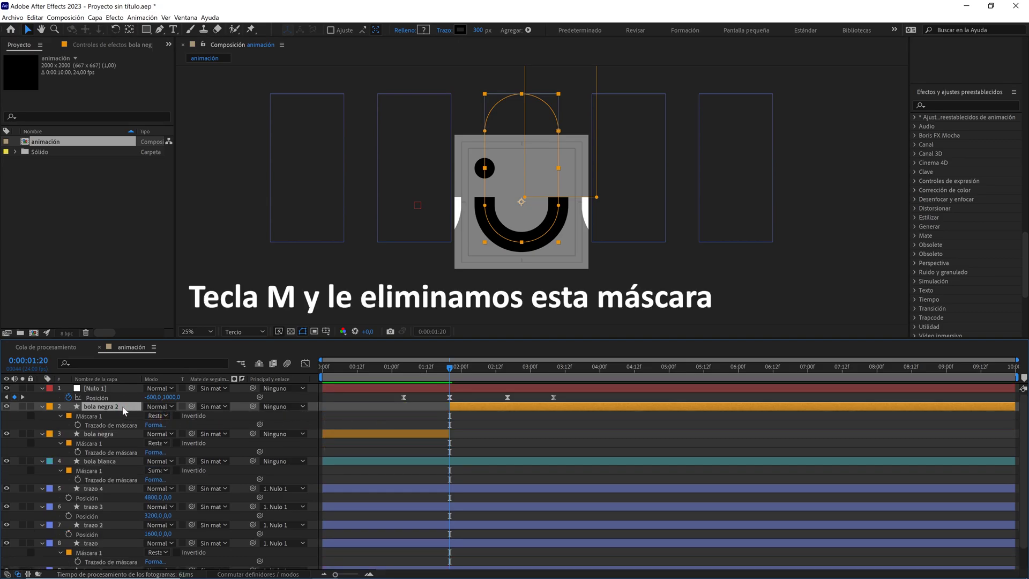
{"action": "left_click", "coordinate": [89, 417]}
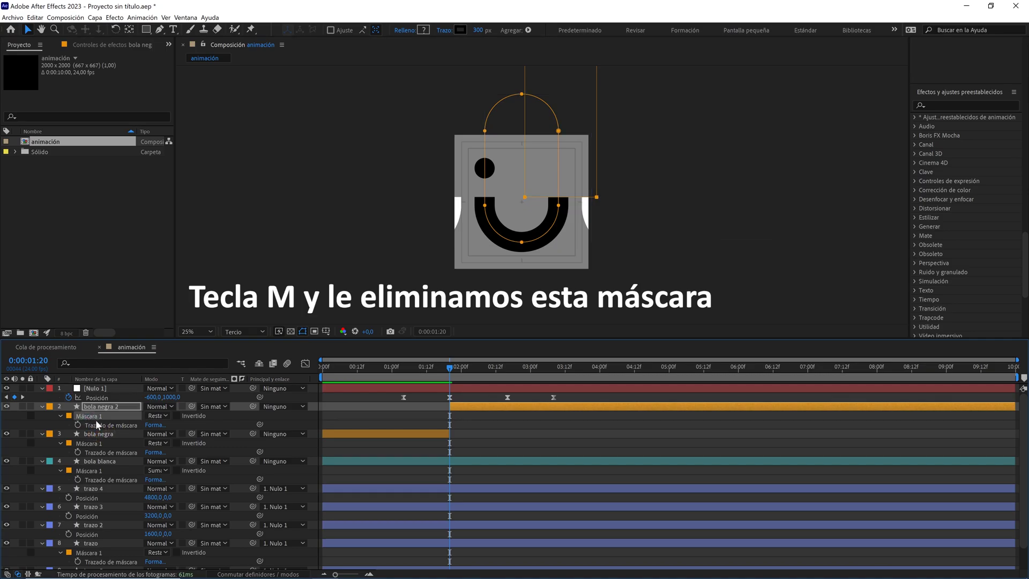
{"action": "key", "text": "Delete"}
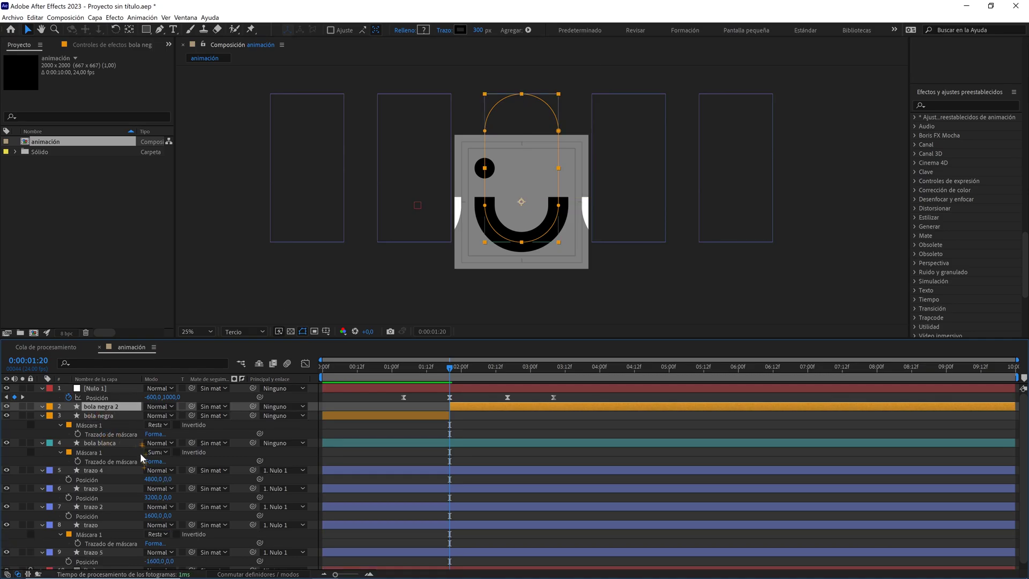
Collapse the five trazo layers, check trazo and trazo 2 visibility, and select trazo 2.
{"action": "left_click", "coordinate": [42, 470]}
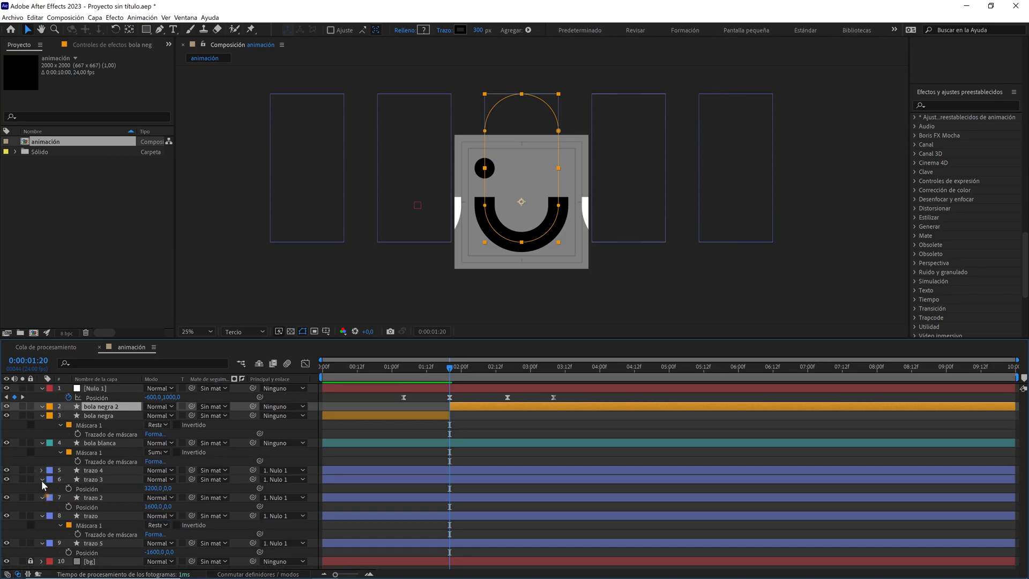
{"action": "left_click", "coordinate": [42, 479]}
{"action": "left_click", "coordinate": [42, 488]}
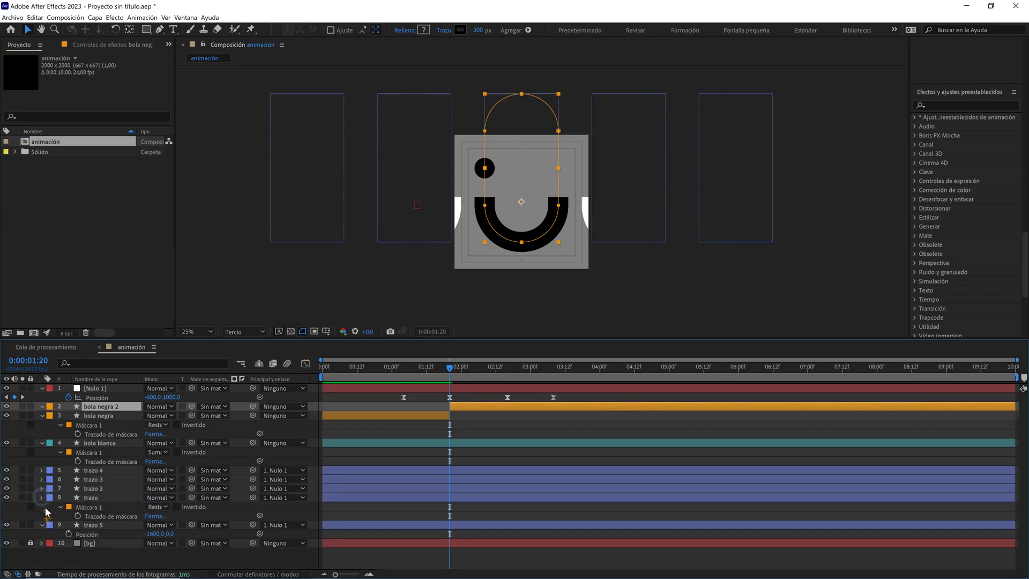
{"action": "left_click", "coordinate": [42, 497]}
{"action": "left_click", "coordinate": [42, 506]}
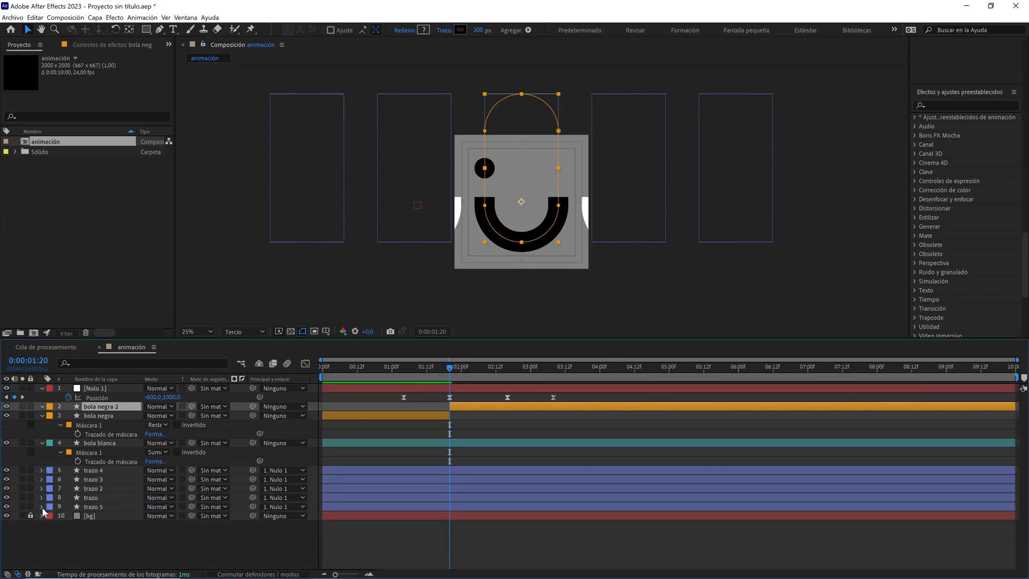
{"action": "left_click", "coordinate": [7, 497]}
{"action": "left_click", "coordinate": [6, 497]}
{"action": "left_click", "coordinate": [7, 488]}
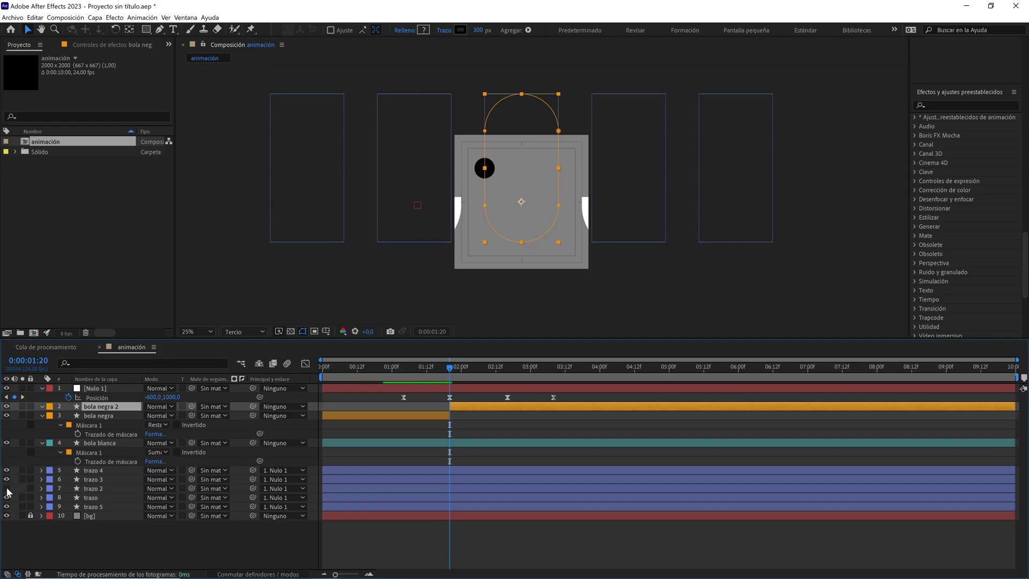
{"action": "left_click", "coordinate": [6, 488]}
{"action": "left_click", "coordinate": [90, 489]}
Copy trazo 2's Máscara 1 and paste it onto the bola negra 2 layer.
{"action": "key", "text": "m"}
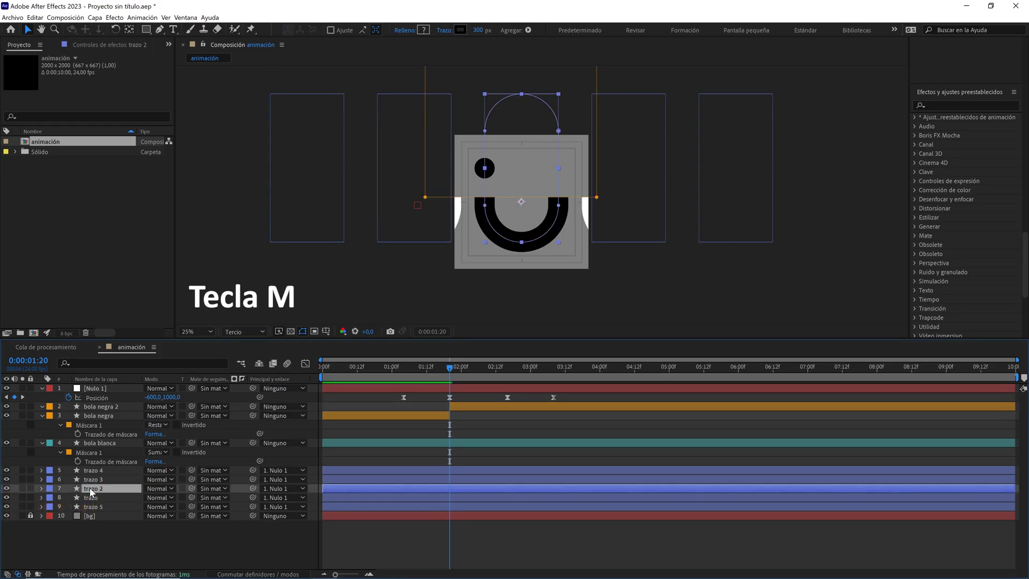
{"action": "left_click", "coordinate": [89, 497]}
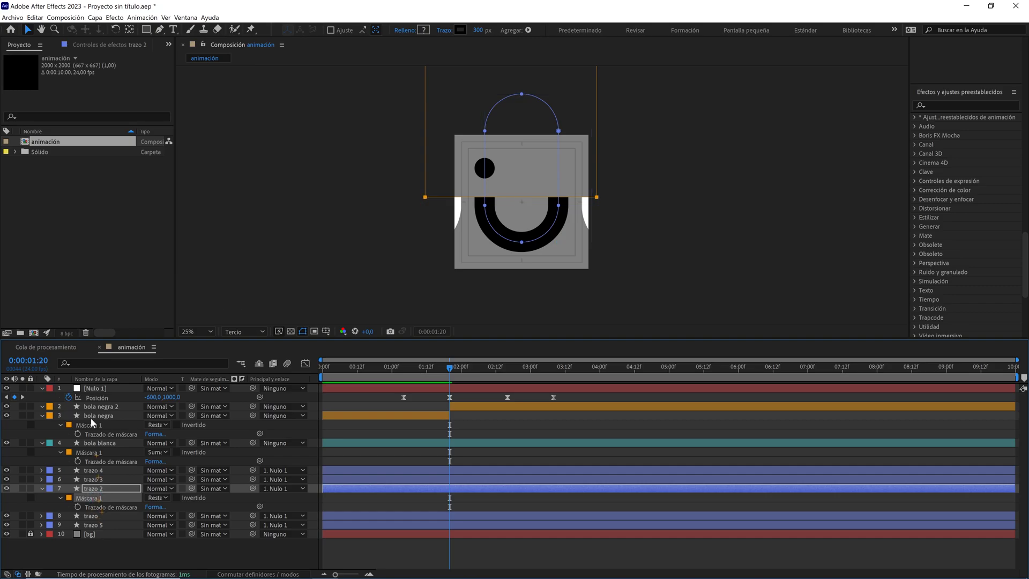
{"action": "left_click", "coordinate": [35, 18]}
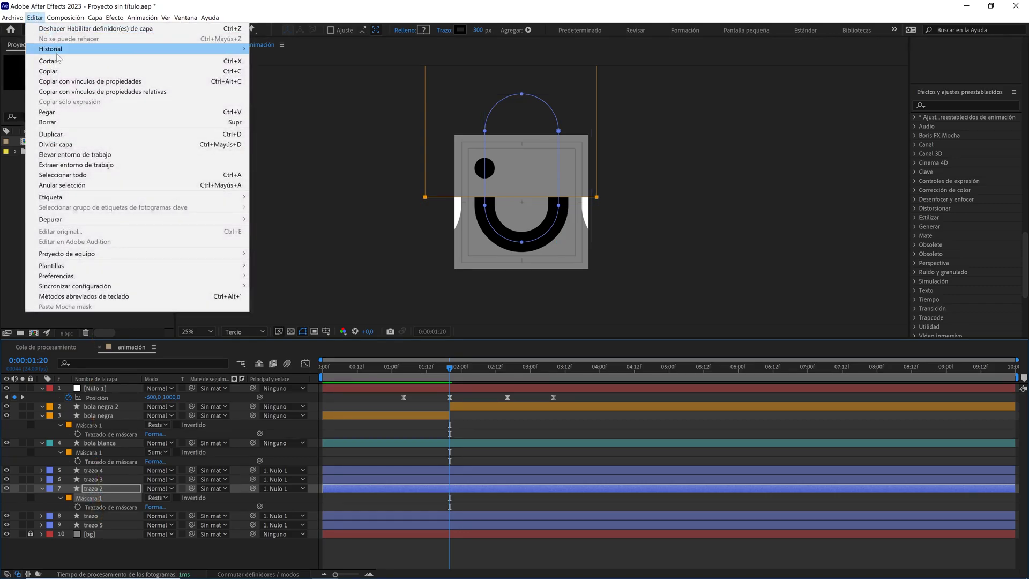
{"action": "left_click", "coordinate": [56, 74]}
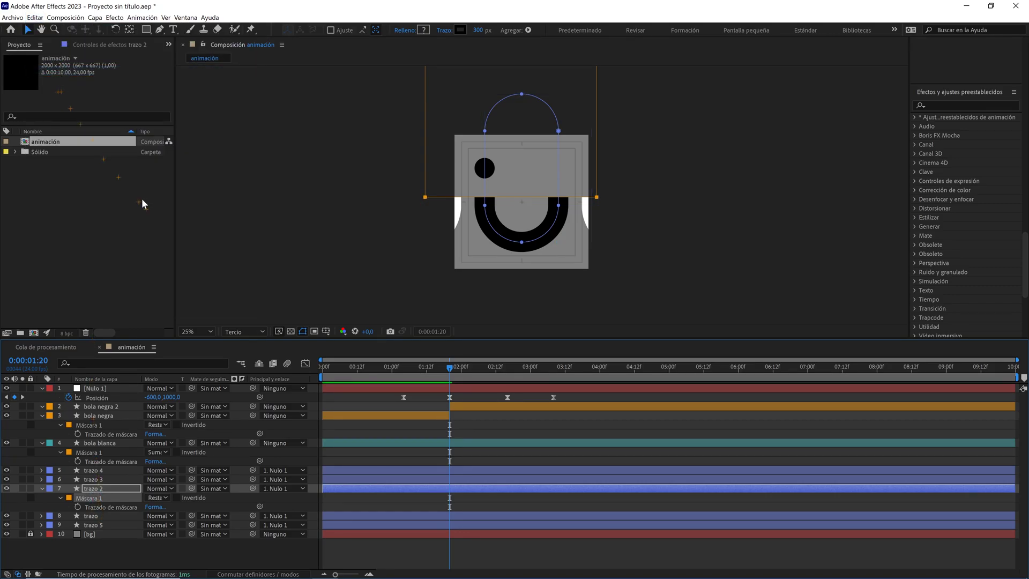
{"action": "left_click", "coordinate": [100, 407]}
{"action": "left_click", "coordinate": [34, 18]}
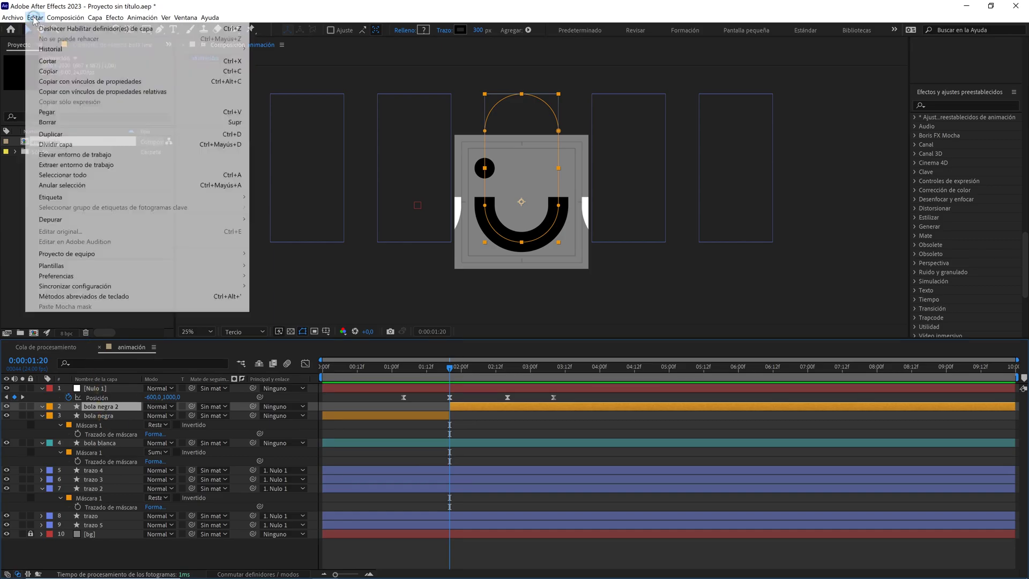
{"action": "left_click", "coordinate": [62, 112]}
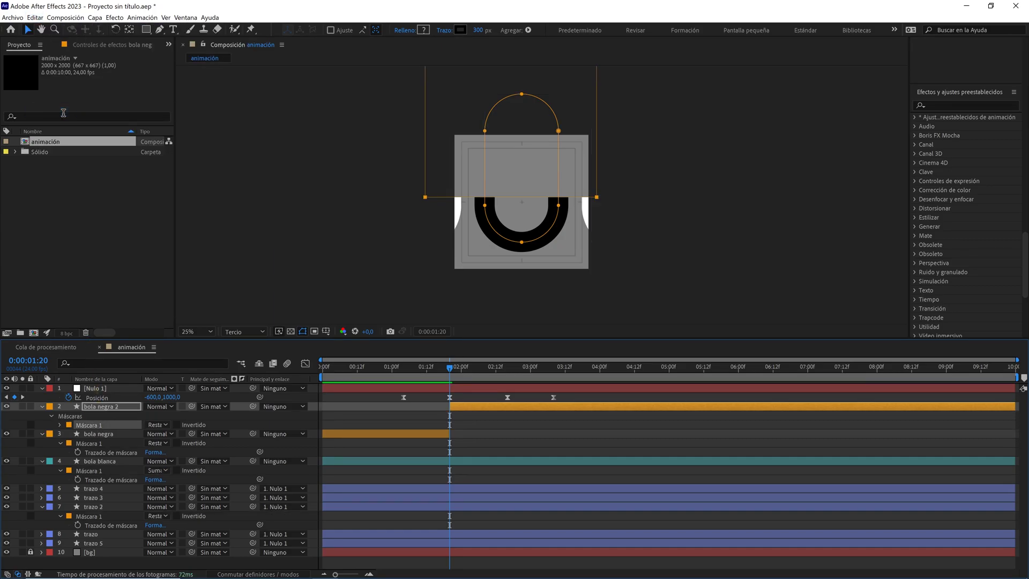
Pull the pasted mask's right edge toward the centre and set its mode to Add.
{"action": "scroll", "coordinate": [616, 160], "scroll_direction": "up", "scroll_amount": 2}
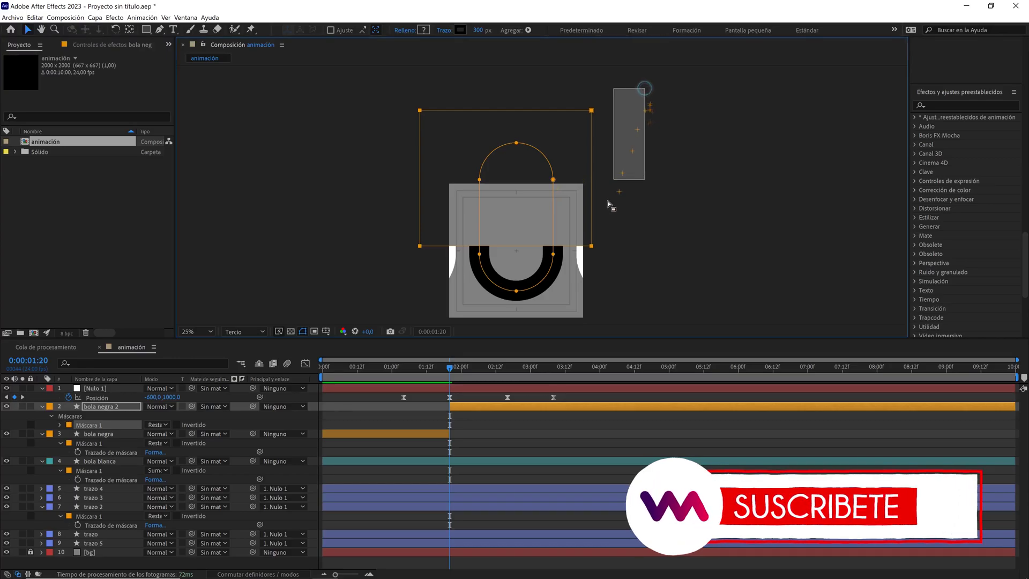
{"action": "left_click_drag", "start_coordinate": [591, 245], "coordinate": [509, 254]}
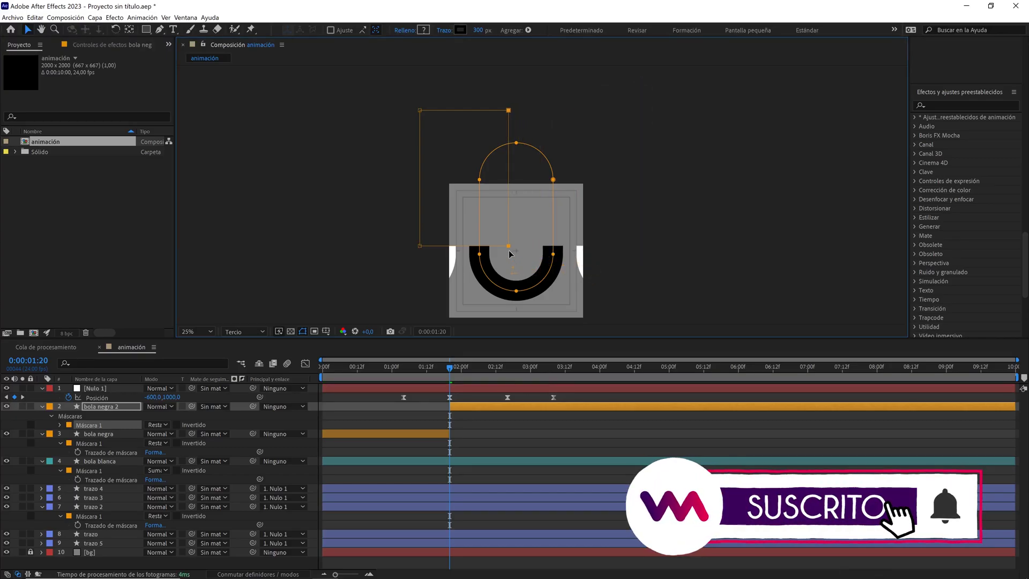
{"action": "key", "text": "period"}
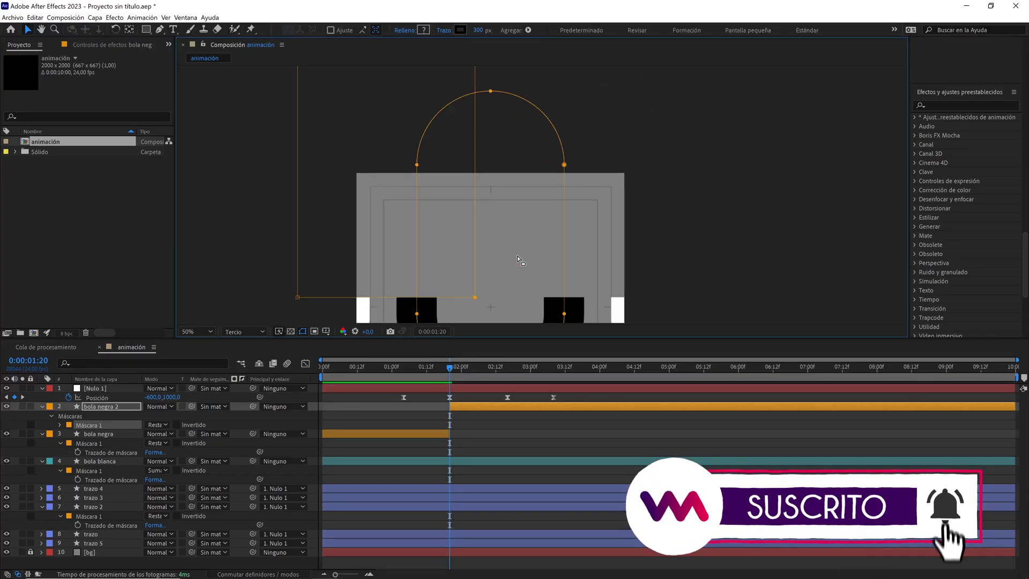
{"action": "scroll", "coordinate": [516, 256], "scroll_direction": "up", "scroll_amount": 2}
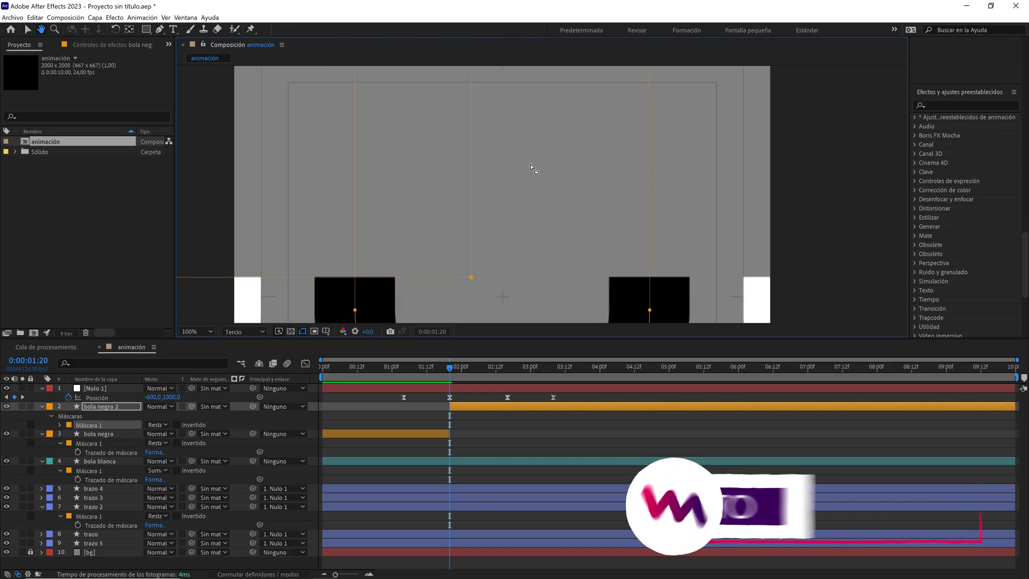
{"action": "key", "text": "comma"}
{"action": "key", "text": "comma"}
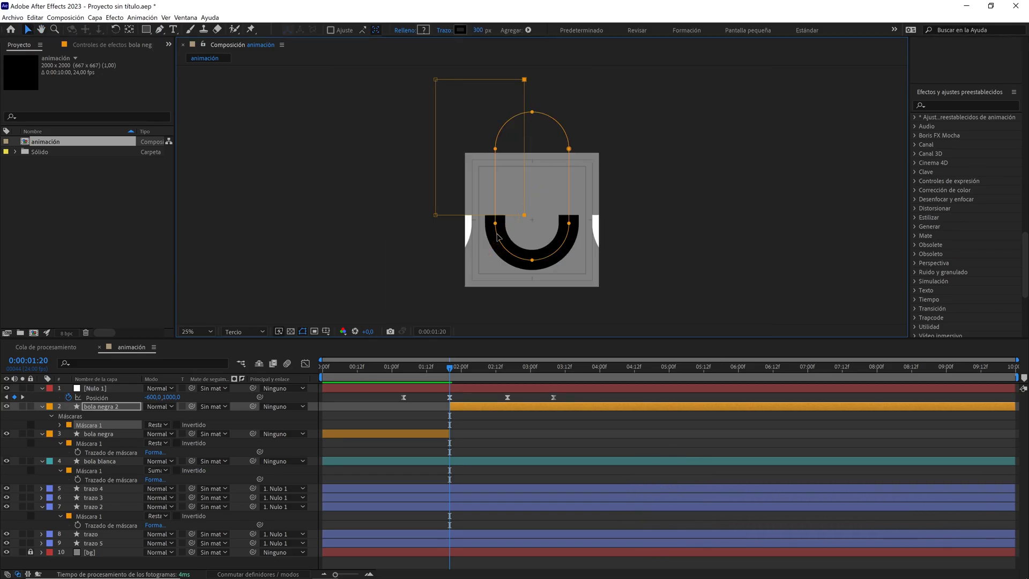
{"action": "left_click", "coordinate": [162, 425]}
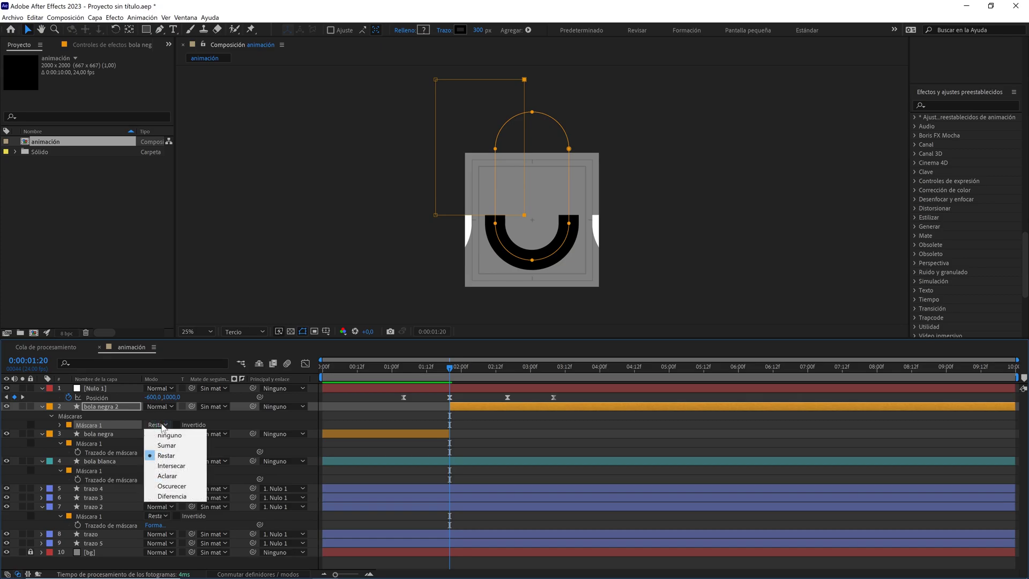
{"action": "left_click", "coordinate": [167, 445]}
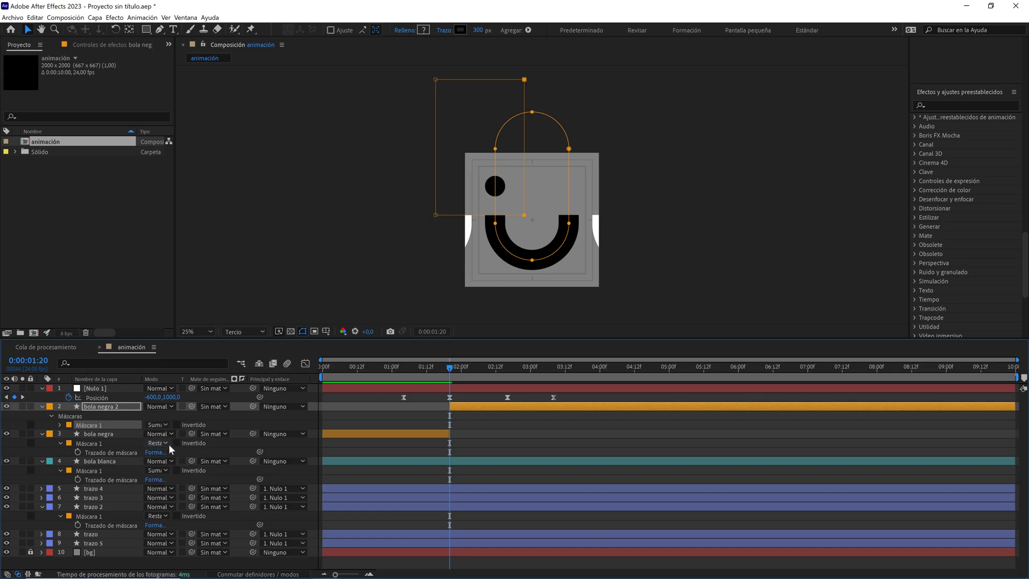
{"action": "mouse_move", "coordinate": [449, 370]}
{"action": "left_mouse_down"}
{"action": "mouse_move", "coordinate": [382, 369]}
{"action": "mouse_move", "coordinate": [460, 370]}
{"action": "left_mouse_up"}
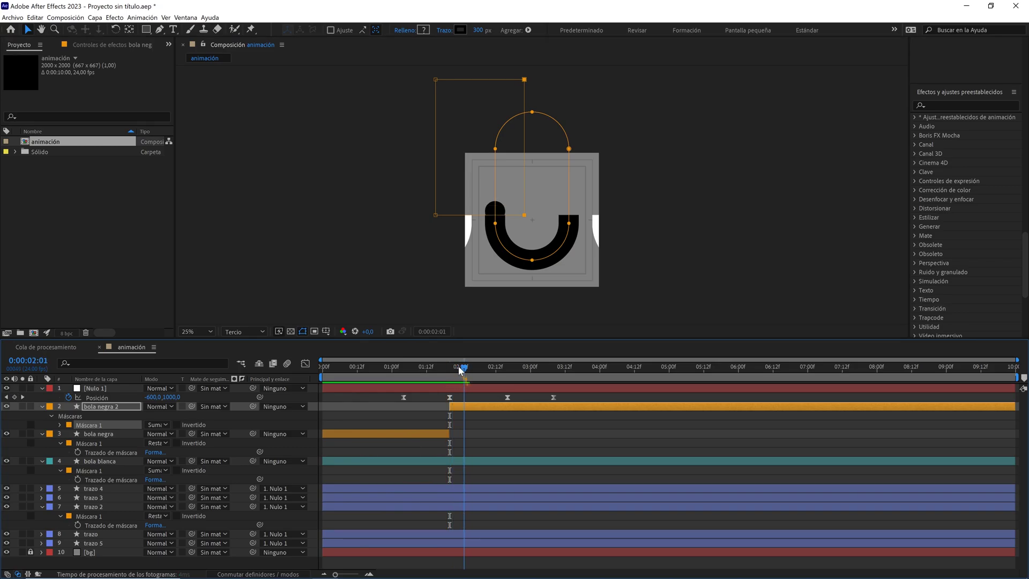
Duplicate bola negra 2 and rename the copy bola blanca2.
{"action": "key", "text": "ctrl+d"}
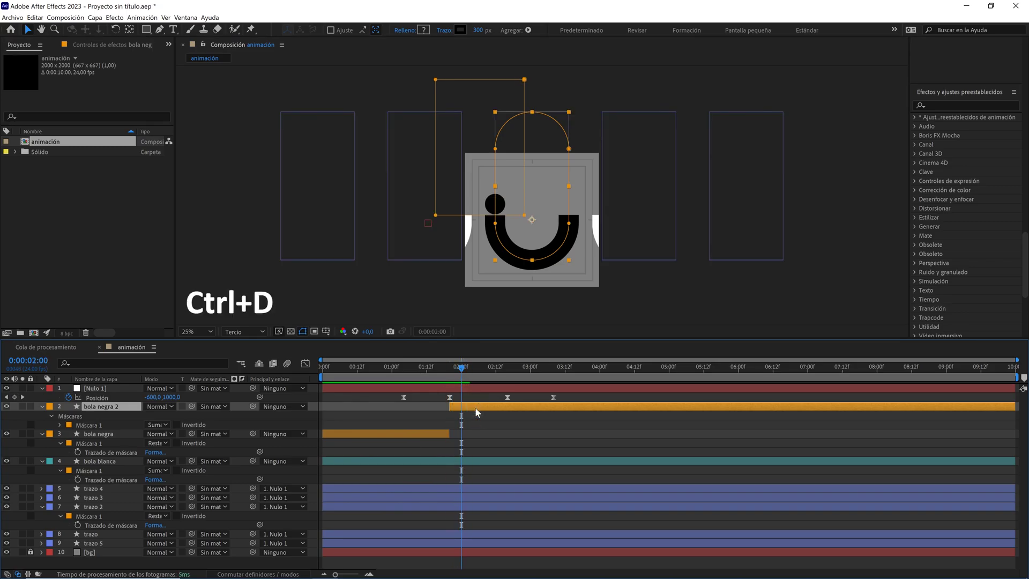
{"action": "key", "text": "ctrl+d"}
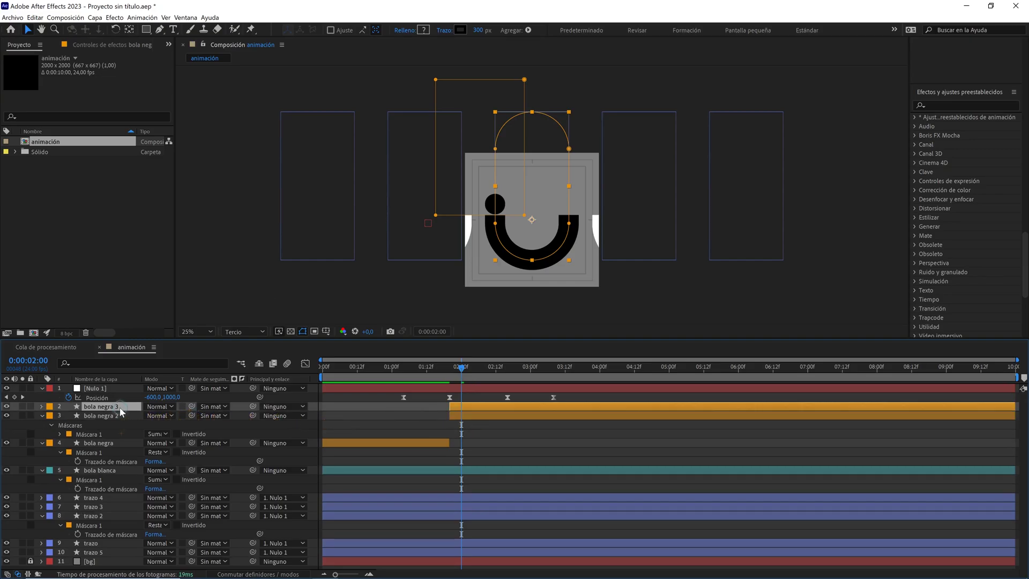
{"action": "key", "text": "Return"}
{"action": "key", "text": "BackSpace"}
{"action": "key", "text": "BackSpace"}
{"action": "key", "text": "BackSpace"}
{"action": "type", "text": "blan"}
{"action": "left_click", "coordinate": [245, 426]}
{"action": "left_click", "coordinate": [120, 406]}
Give bola blanca2 a white FFFFFF stroke and set its mask mode to Subtract.
{"action": "left_click", "coordinate": [460, 30]}
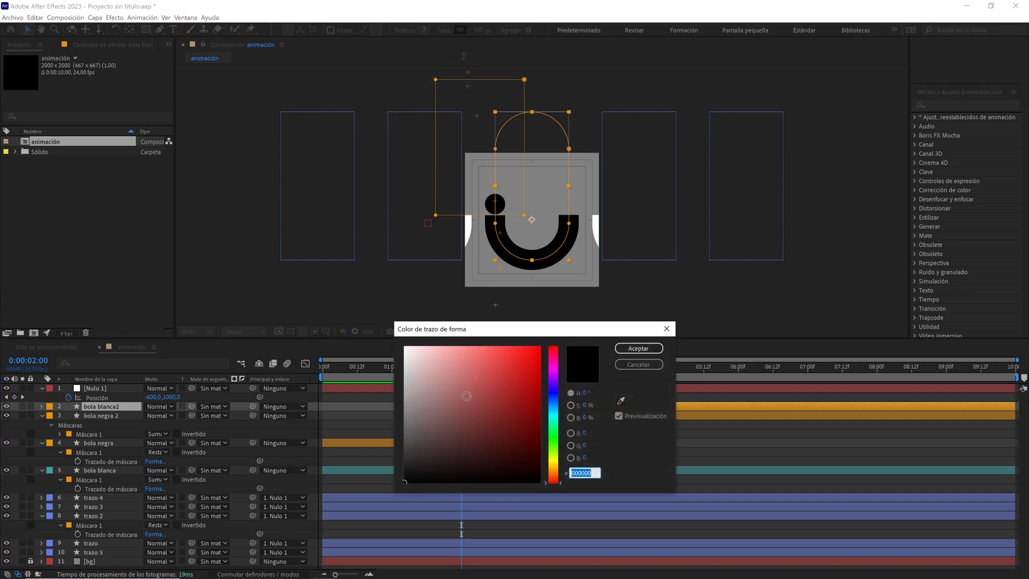
{"action": "type", "text": "FFFFFF"}
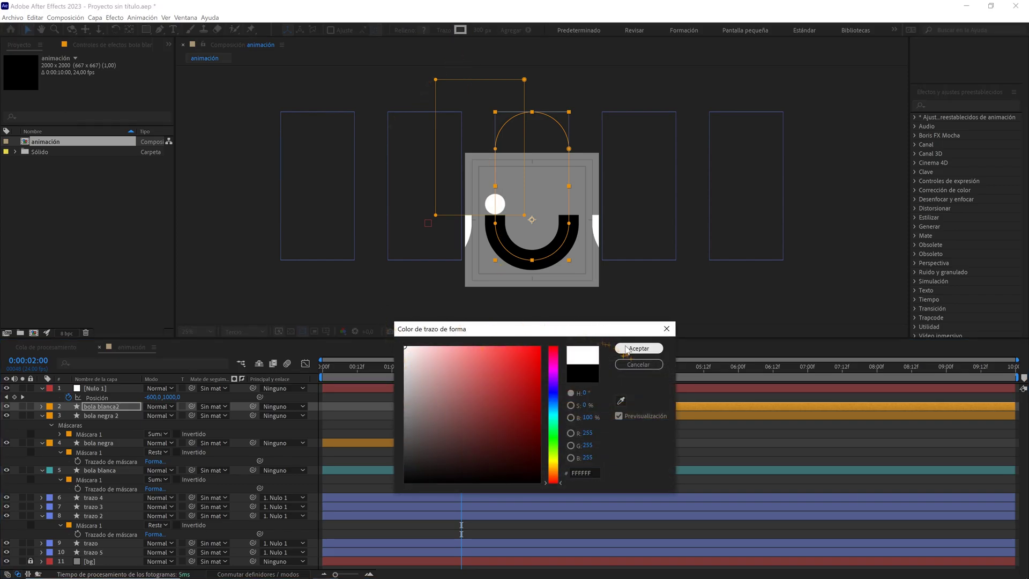
{"action": "left_click", "coordinate": [638, 348]}
{"action": "key", "text": "m"}
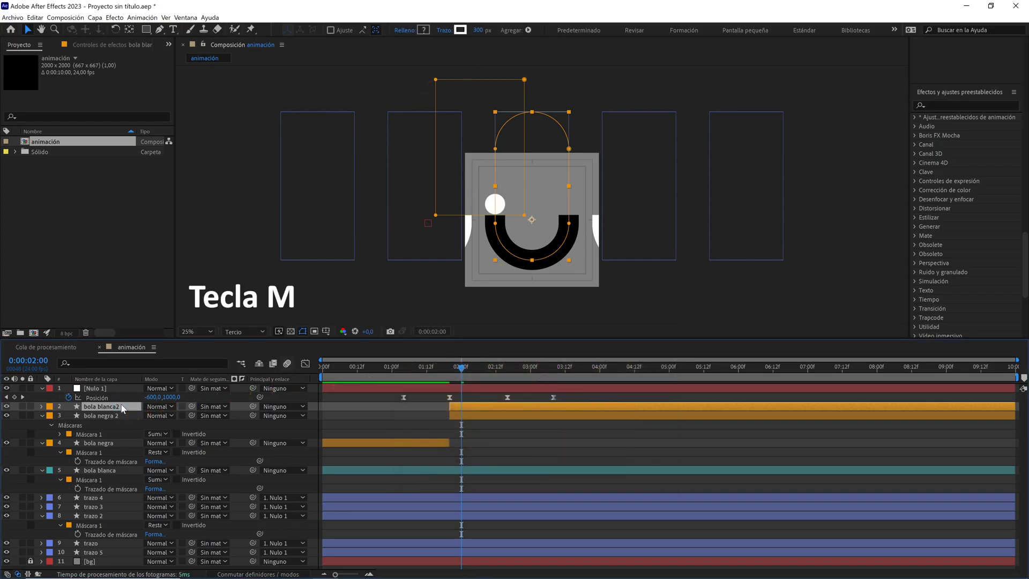
{"action": "left_click", "coordinate": [154, 416]}
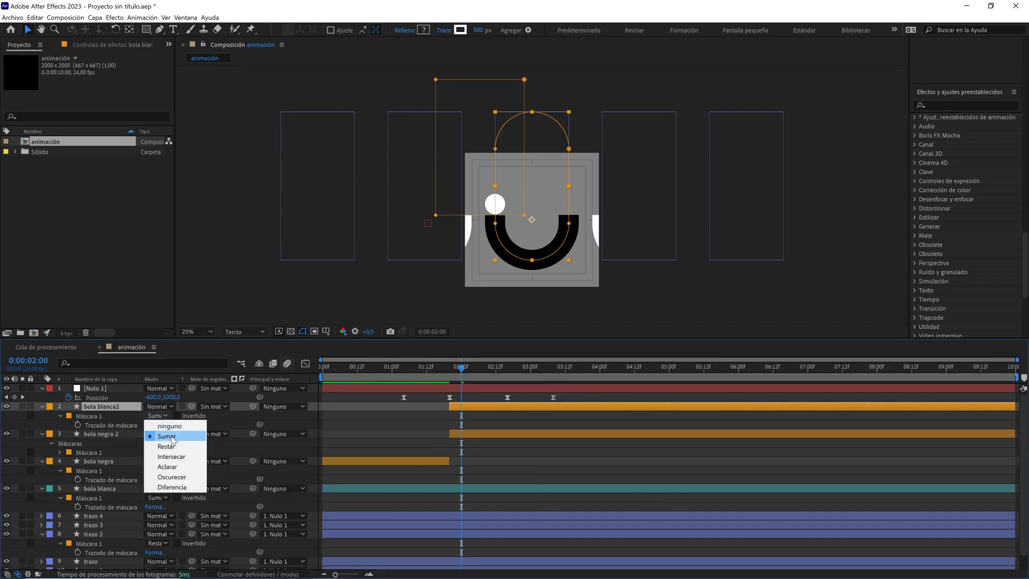
{"action": "left_click", "coordinate": [169, 446]}
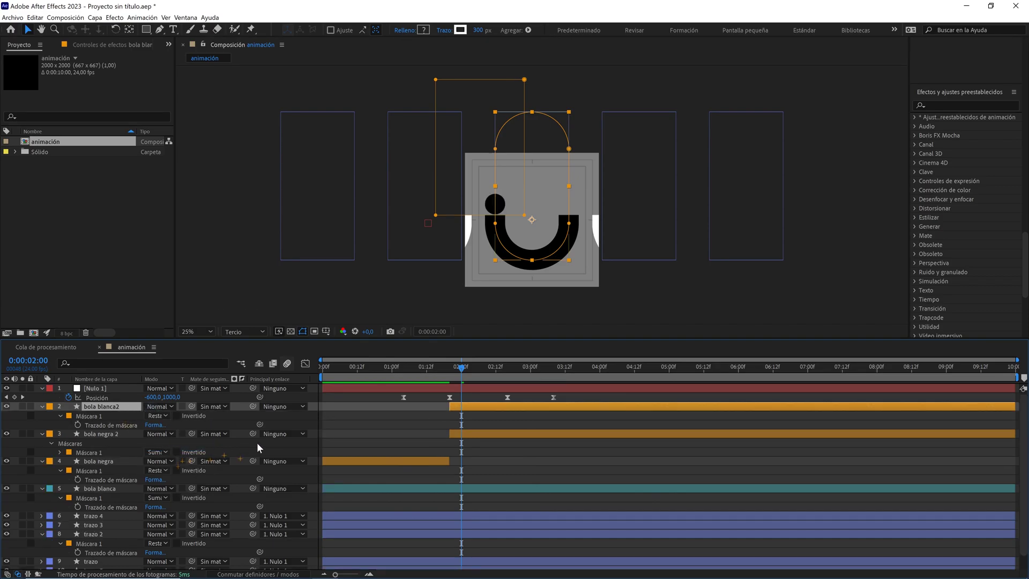
{"action": "key", "text": "period"}
{"action": "mouse_move", "coordinate": [464, 373]}
{"action": "left_mouse_down"}
{"action": "mouse_move", "coordinate": [503, 371]}
{"action": "mouse_move", "coordinate": [353, 374]}
{"action": "left_mouse_up"}
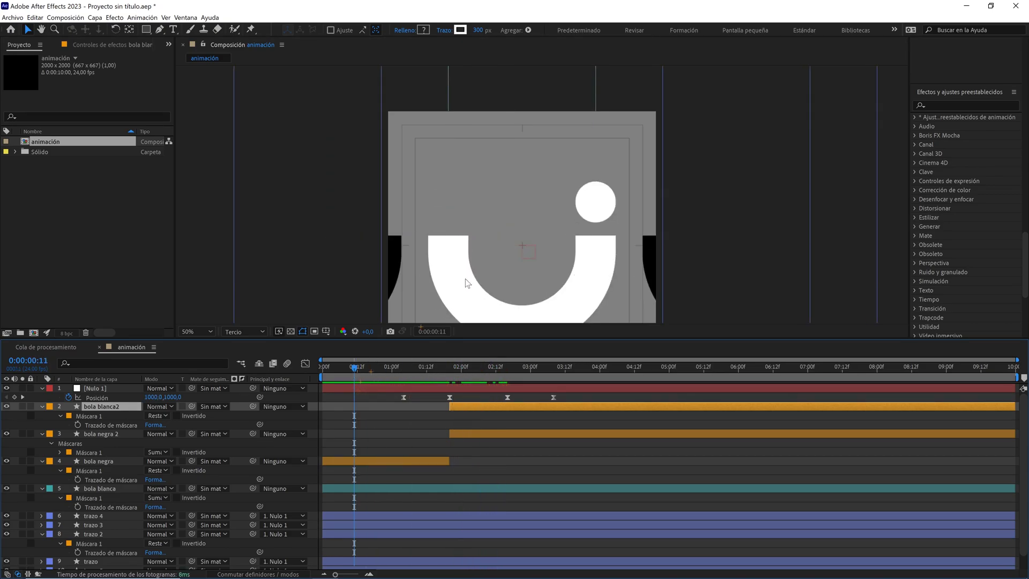
{"action": "key", "text": "comma"}
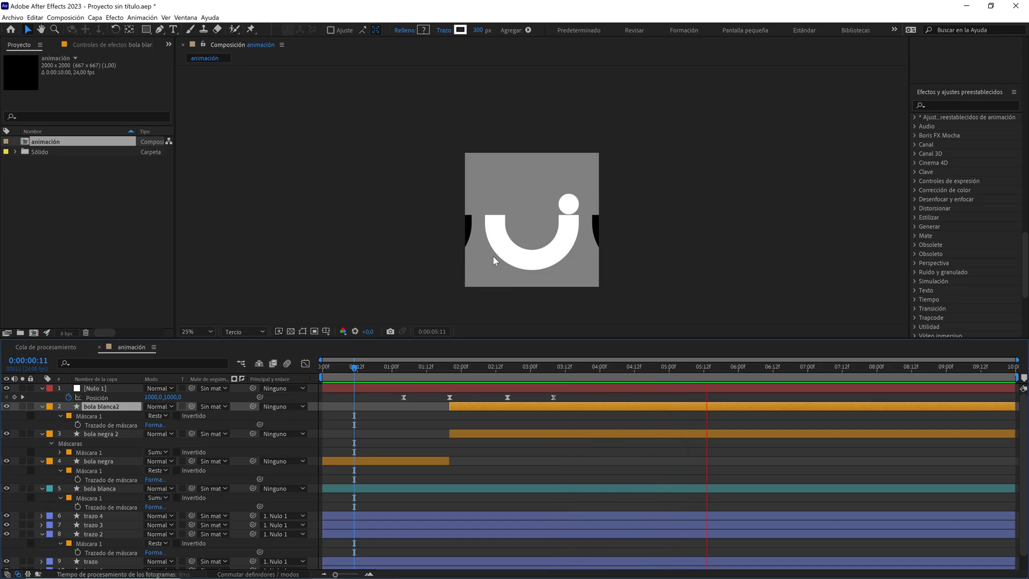
{"action": "key", "text": "space"}
{"action": "left_click_drag", "start_coordinate": [379, 375], "coordinate": [312, 376]}
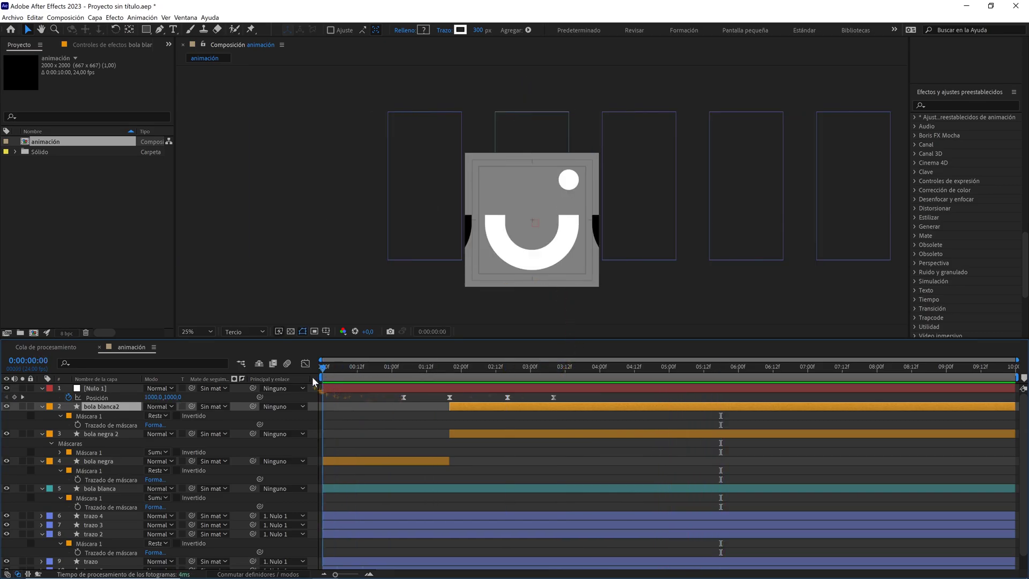
{"action": "key", "text": "/"}
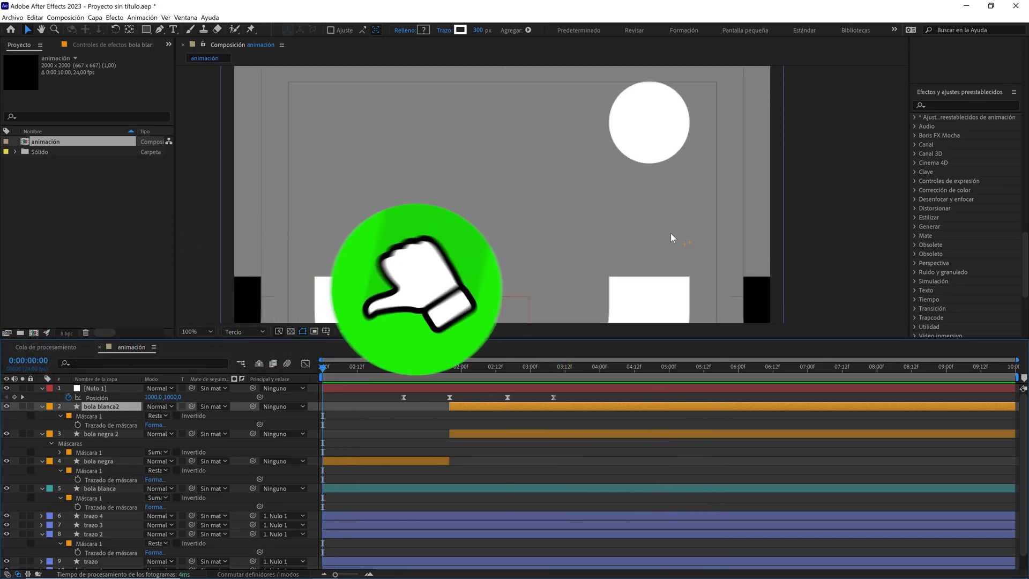
{"action": "left_click_drag", "start_coordinate": [671, 234], "coordinate": [606, 191]}
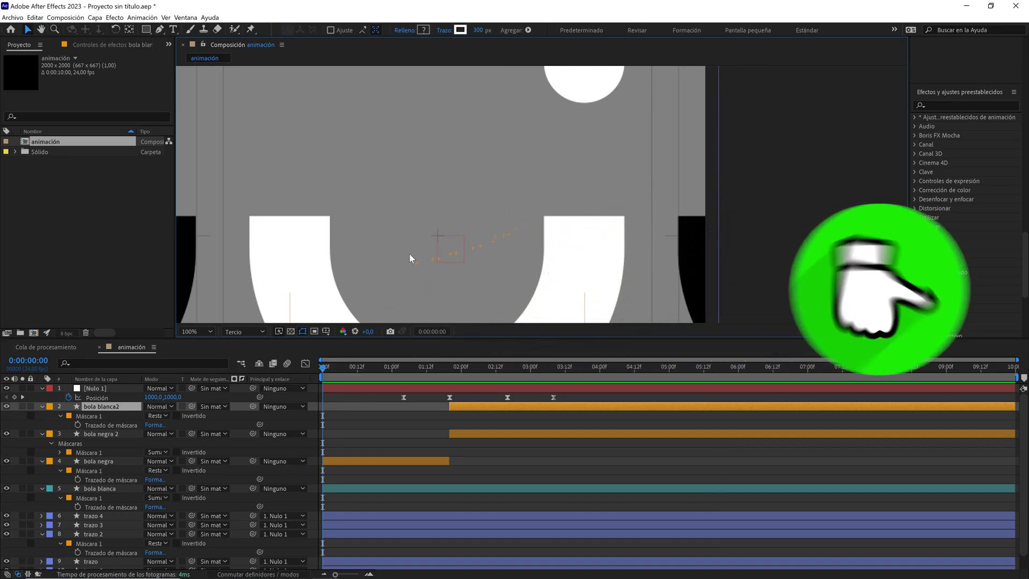
Turn on the viewer rulers and set the preview resolution to Full.
{"action": "left_click", "coordinate": [326, 331]}
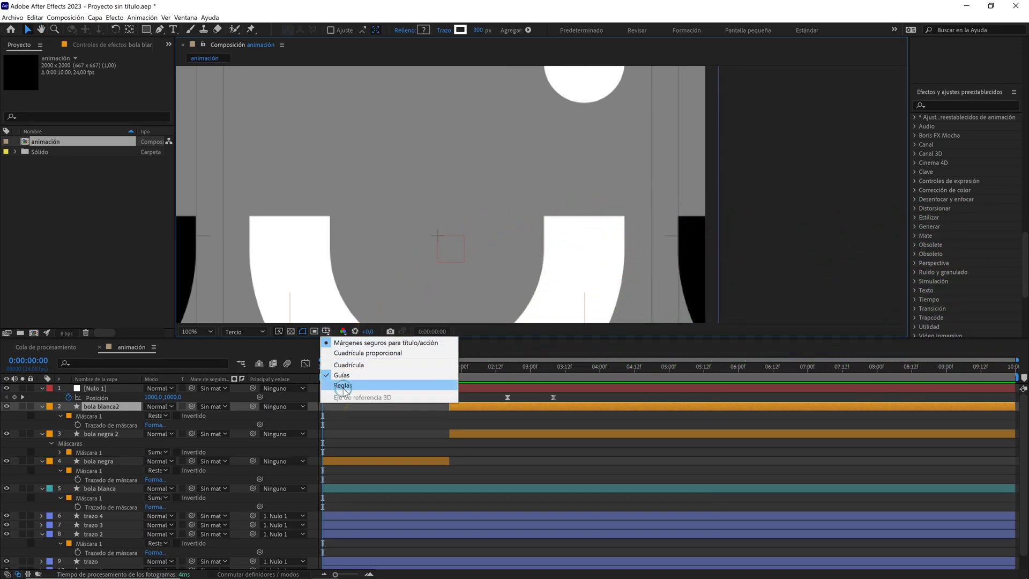
{"action": "left_click", "coordinate": [343, 386]}
{"action": "left_click", "coordinate": [246, 331]}
{"action": "left_click", "coordinate": [246, 356]}
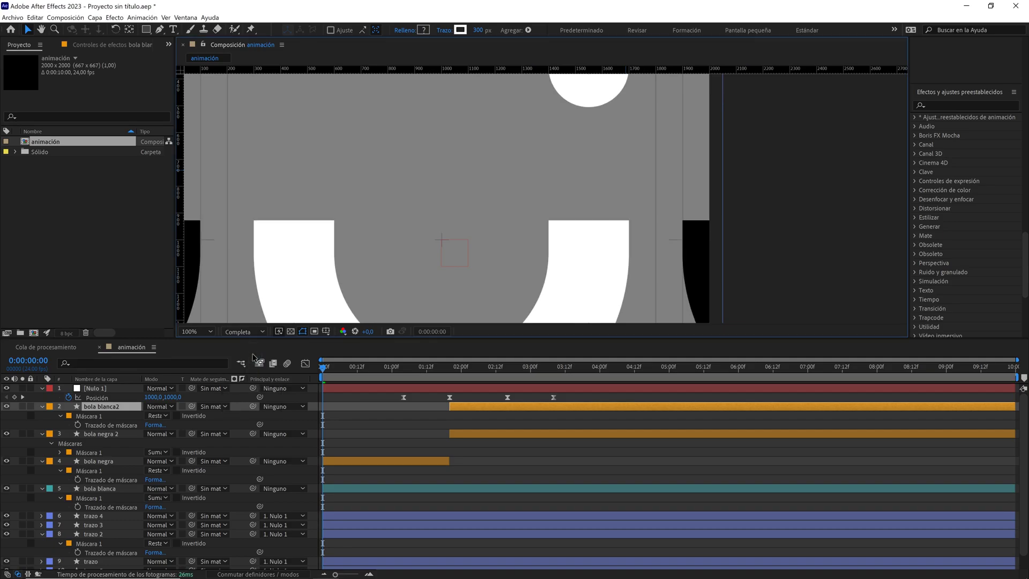
At frame 12, place a horizontal guide at the ball's bottom edge and start the work area there.
{"action": "left_click_drag", "start_coordinate": [325, 370], "coordinate": [360, 373]}
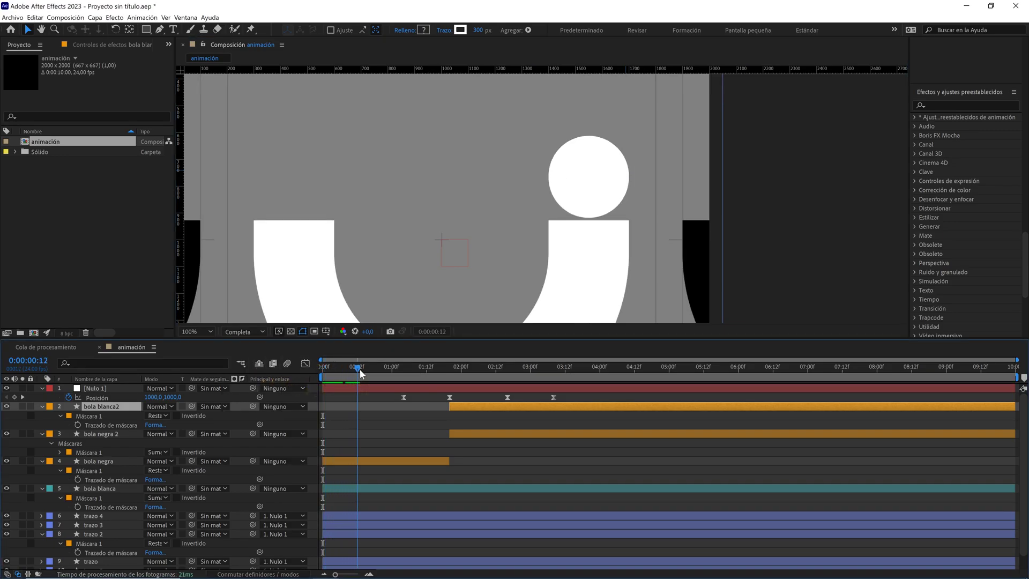
{"action": "scroll", "coordinate": [624, 224], "scroll_direction": "up", "scroll_amount": 1}
{"action": "scroll", "coordinate": [625, 231], "scroll_direction": "up", "scroll_amount": 1}
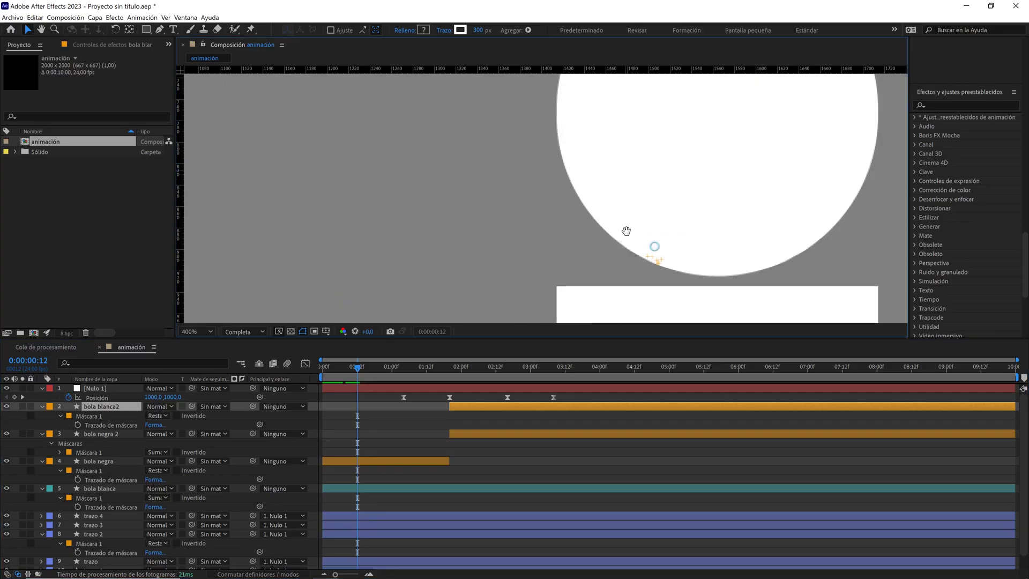
{"action": "left_click_drag", "start_coordinate": [625, 230], "coordinate": [559, 205]}
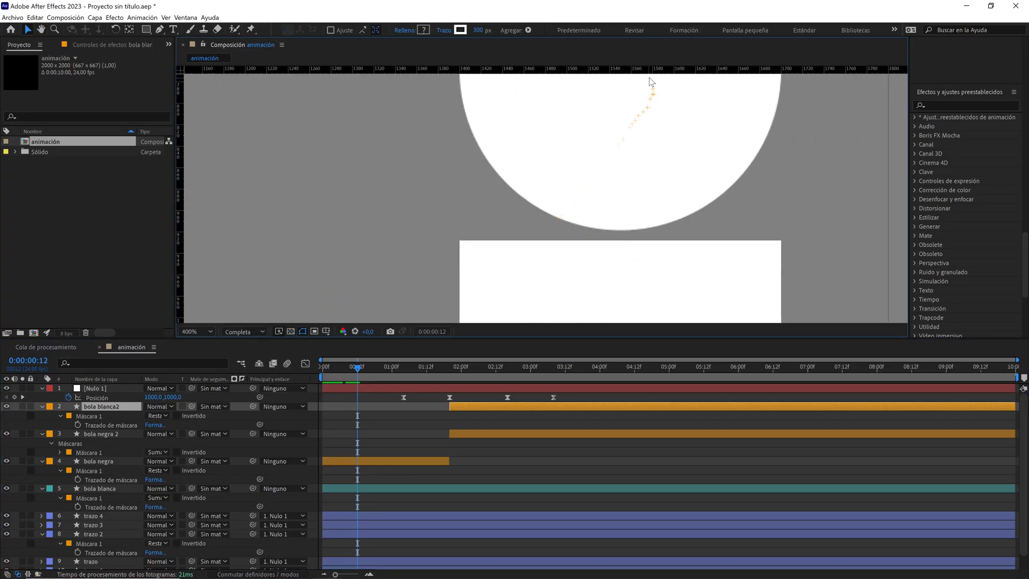
{"action": "scroll", "coordinate": [663, 131], "scroll_direction": "down", "scroll_amount": 1}
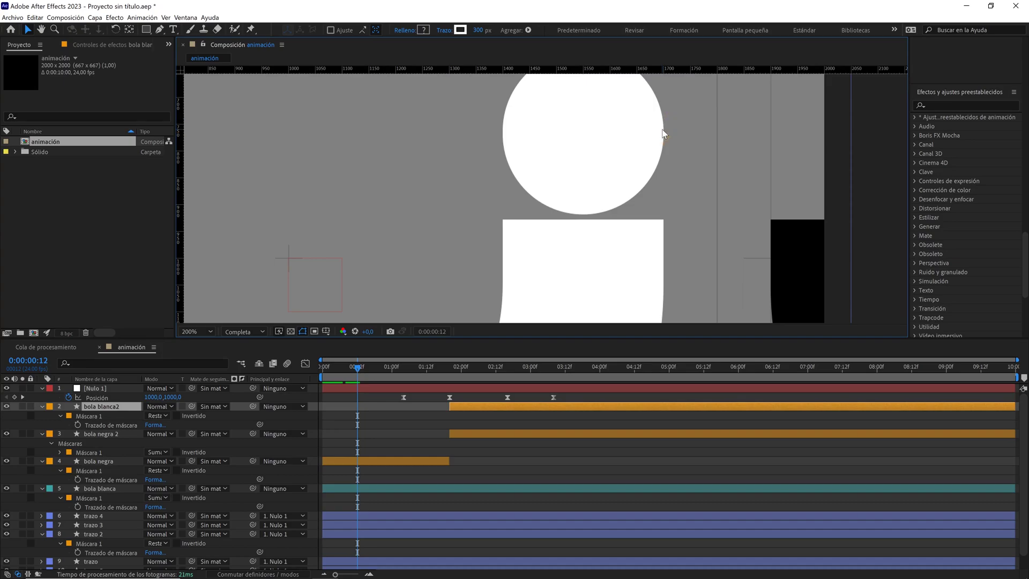
{"action": "key", "text": "Page_Up"}
{"action": "key", "text": "Page_Down"}
{"action": "left_click_drag", "start_coordinate": [660, 114], "coordinate": [621, 206]}
{"action": "key", "text": "b"}
{"action": "key", "text": "b"}
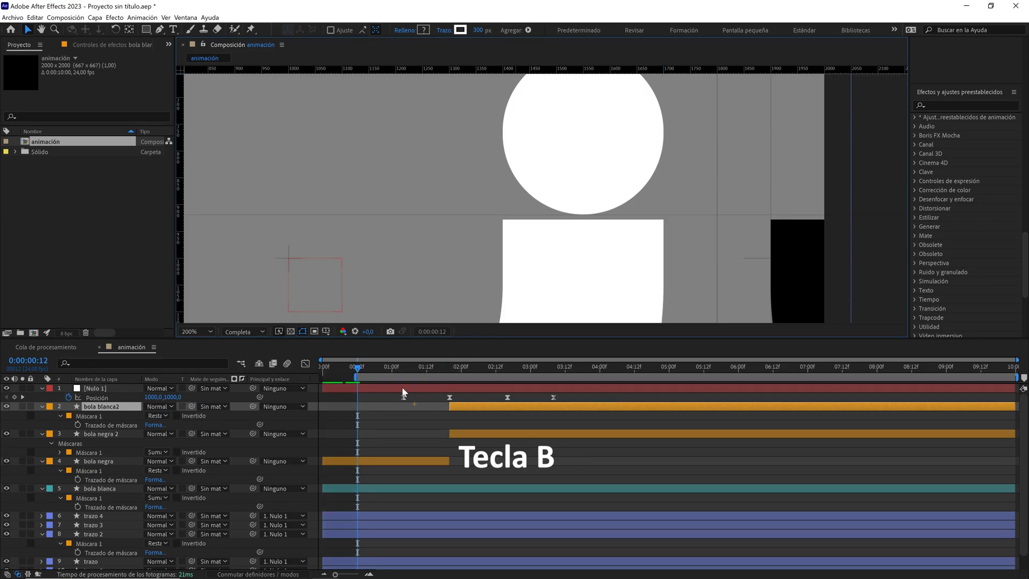
Set the work area end at 0:00:03:12, where the ball returns to its position.
{"action": "key", "text": "comma"}
{"action": "left_click_drag", "start_coordinate": [358, 366], "coordinate": [557, 367]}
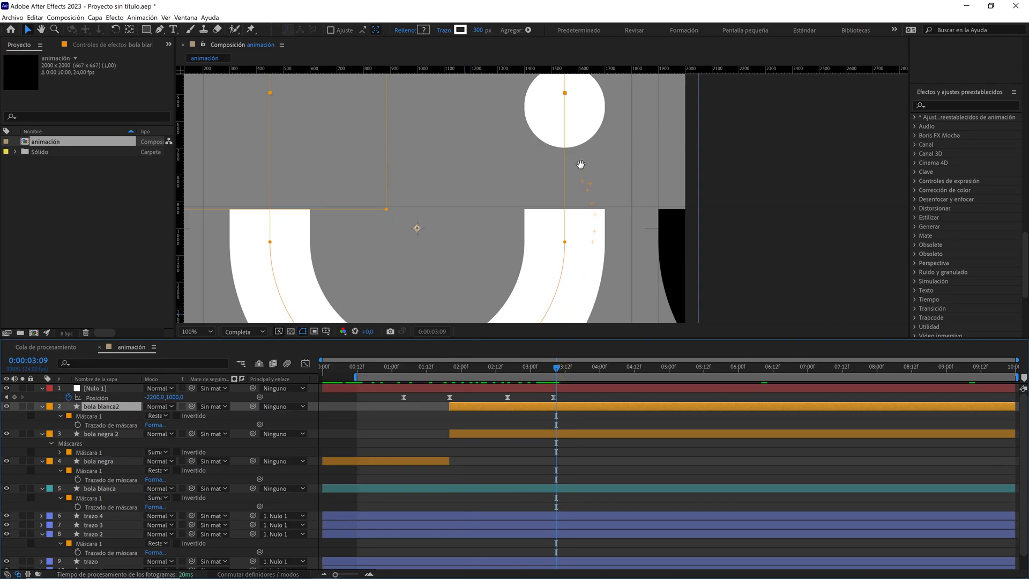
{"action": "scroll", "coordinate": [574, 185], "scroll_direction": "up", "scroll_amount": 1}
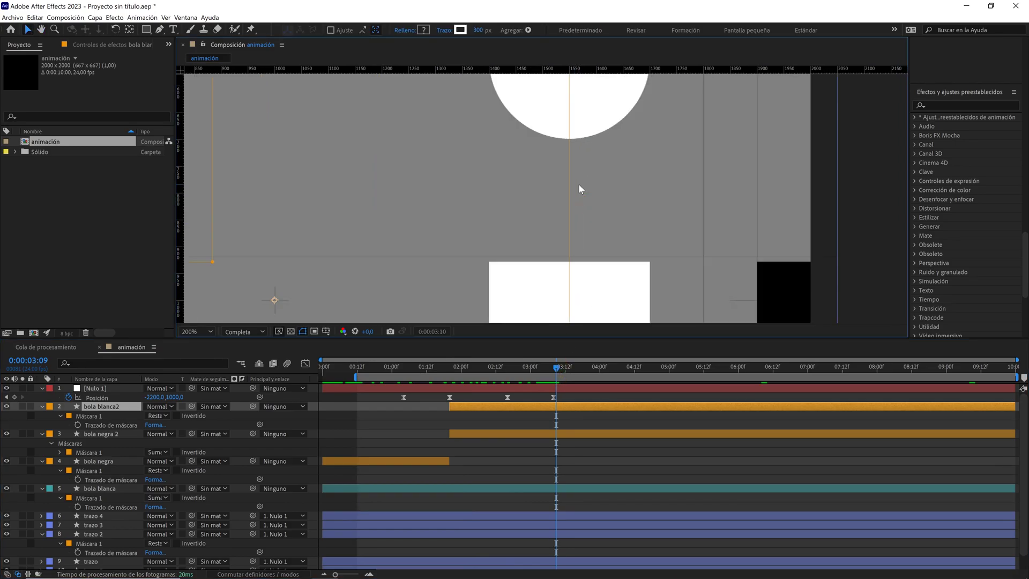
{"action": "key", "text": "Page_Down"}
{"action": "key", "text": "Page_Down"}
{"action": "key", "text": "Page_Down"}
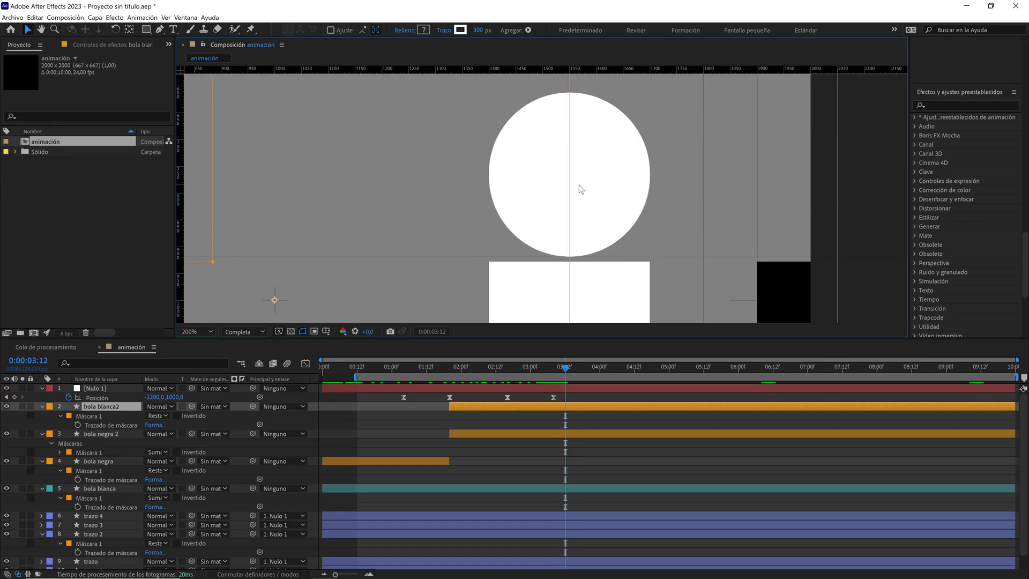
{"action": "key", "text": "n"}
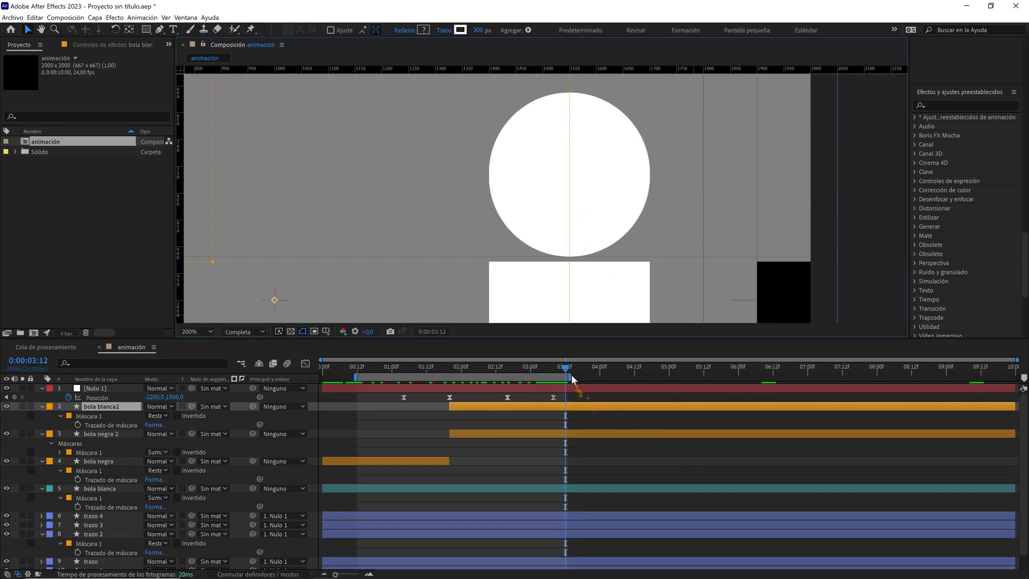
Return the playhead to 0:00:00:12 and set the viewer magnification to Fit.
{"action": "left_click", "coordinate": [572, 375]}
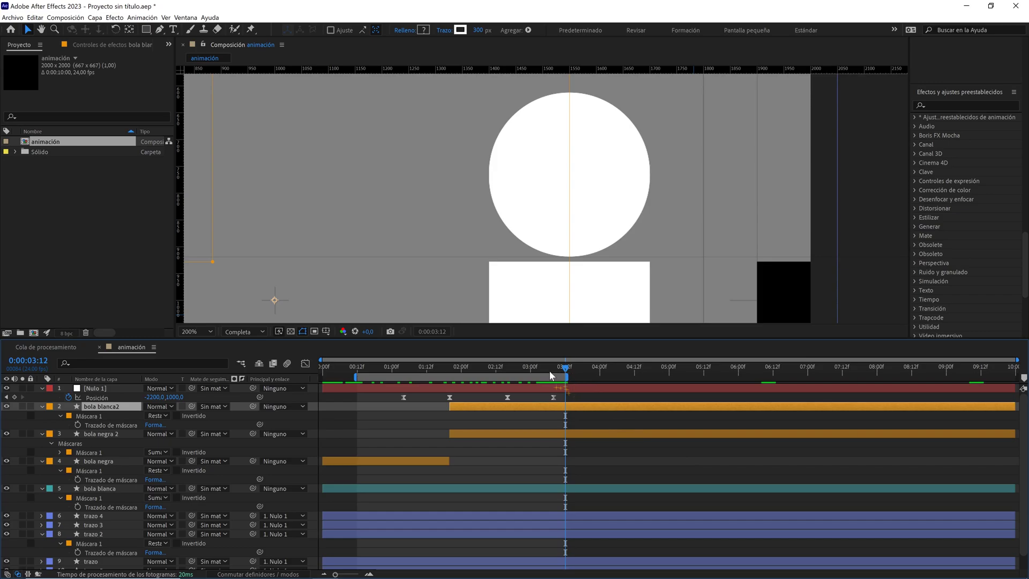
{"action": "left_click_drag", "start_coordinate": [402, 366], "coordinate": [356, 367]}
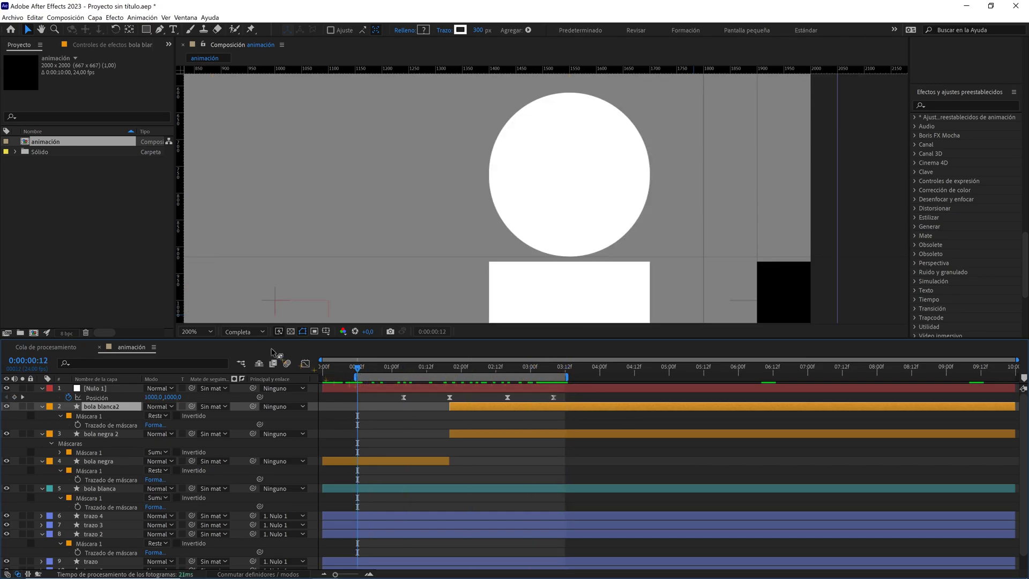
{"action": "left_click", "coordinate": [204, 333]}
{"action": "left_click", "coordinate": [201, 345]}
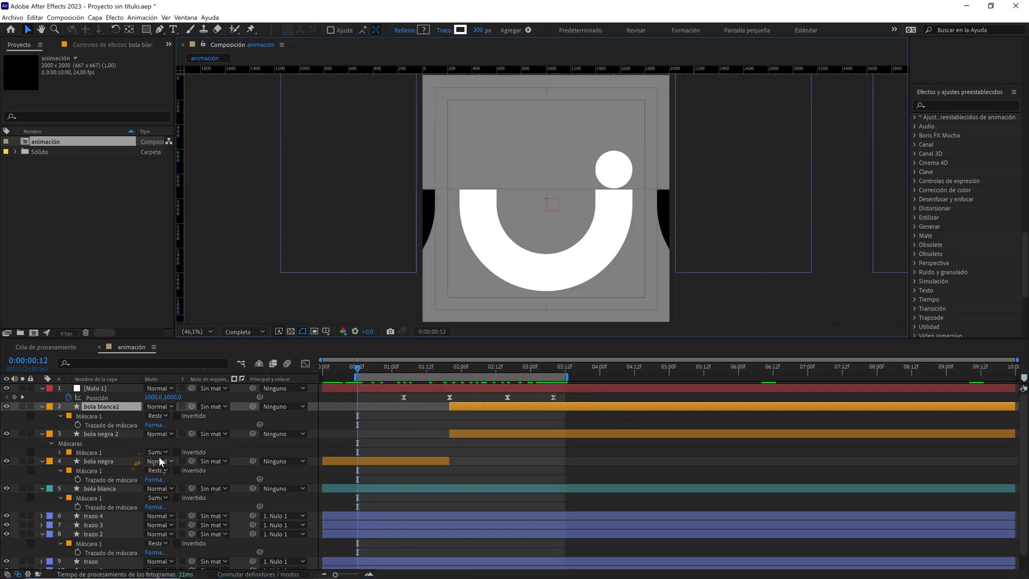
Collapse all layers' expanded properties and deselect the layers.
{"action": "key", "text": "ctrl+a"}
{"action": "left_click", "coordinate": [42, 389]}
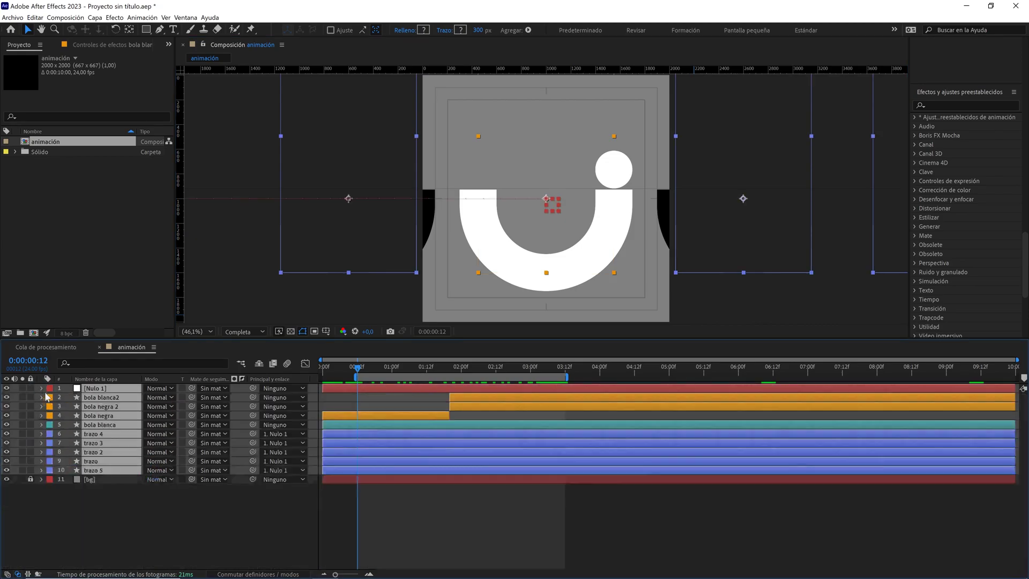
{"action": "left_click", "coordinate": [203, 502]}
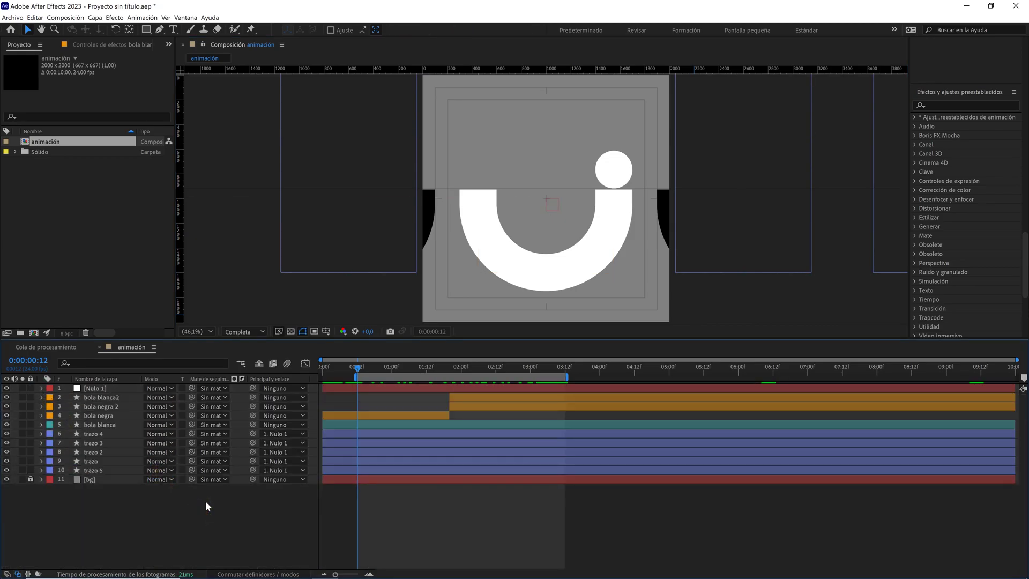
Search the Effects & Presets panel for 'eco'.
{"action": "left_click", "coordinate": [940, 105]}
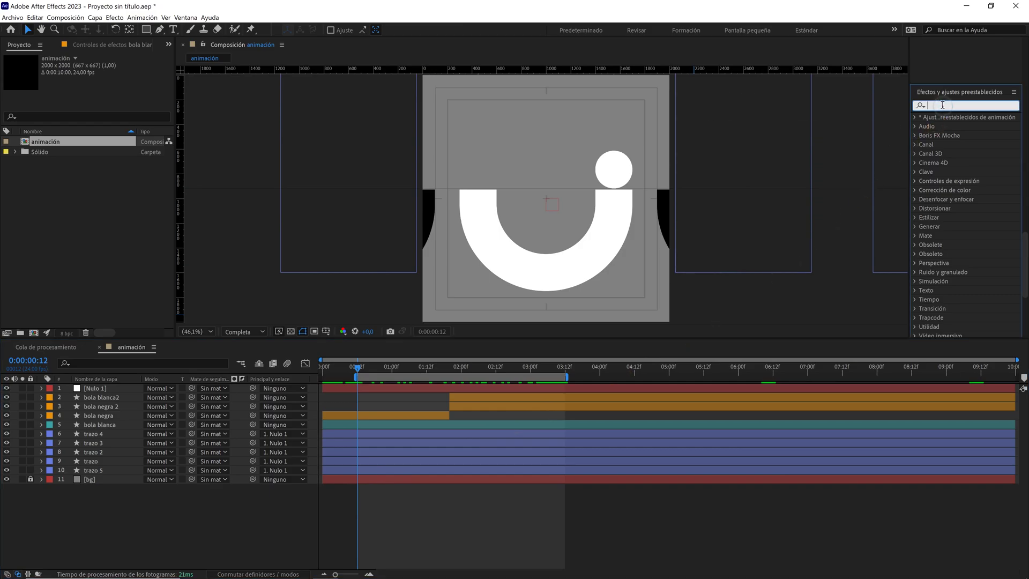
{"action": "type", "text": "eco0"}
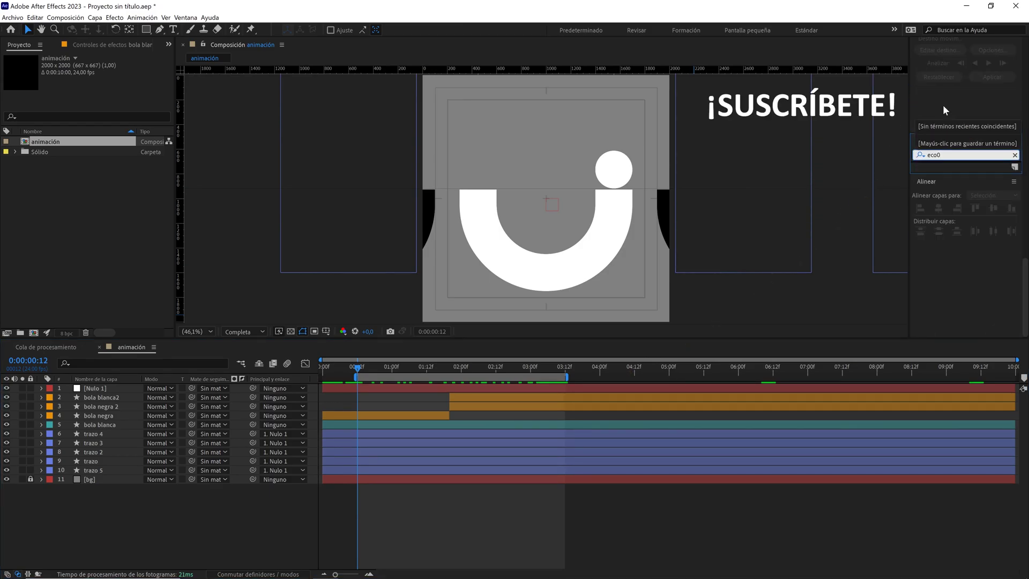
{"action": "key", "text": "BackSpace"}
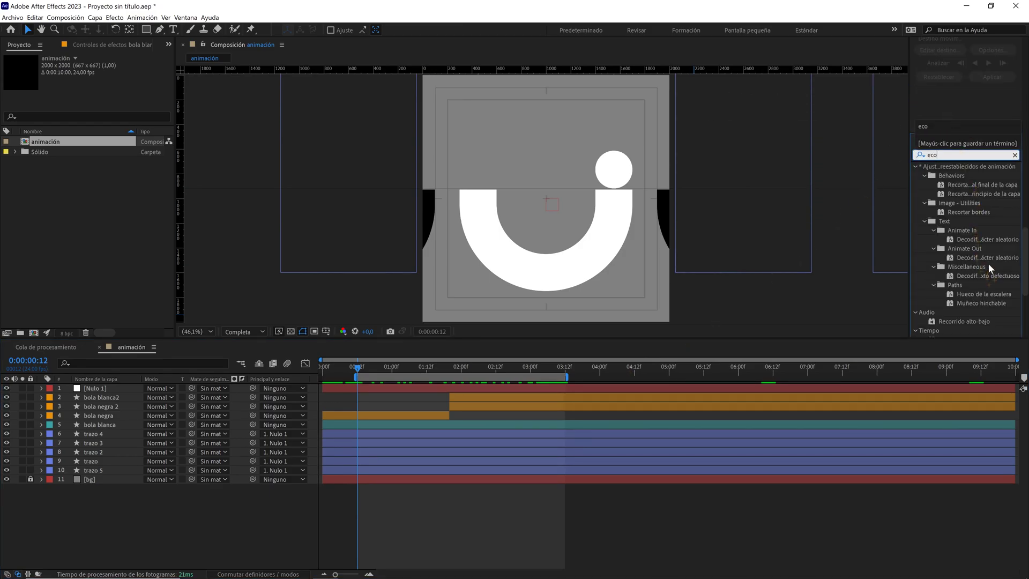
Apply Eco to bola blanca with echo time -0,001, 60 echoes and Máximo operator.
{"action": "left_click_drag", "start_coordinate": [947, 303], "coordinate": [176, 405]}
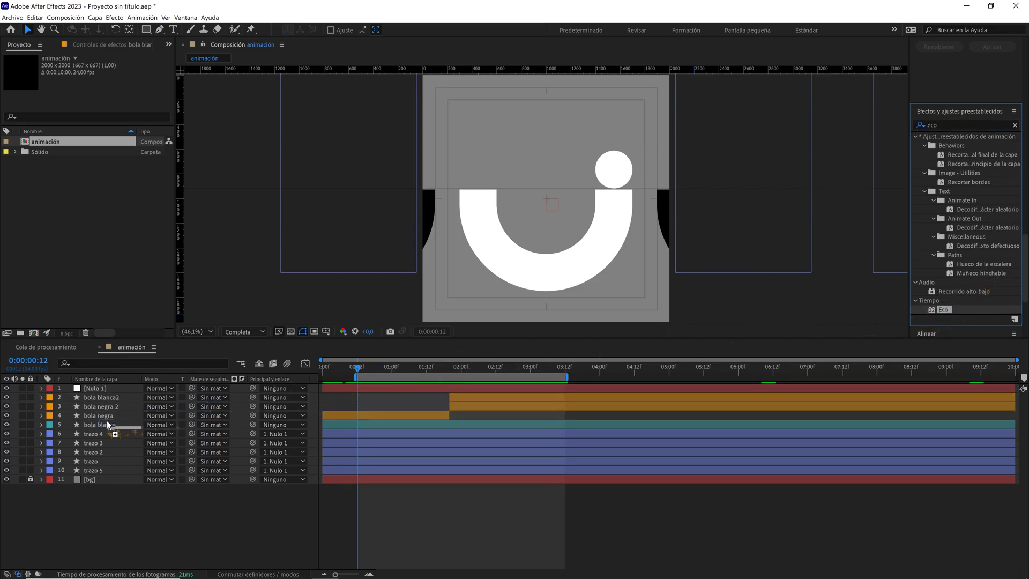
{"action": "left_click_drag", "start_coordinate": [176, 405], "coordinate": [98, 423]}
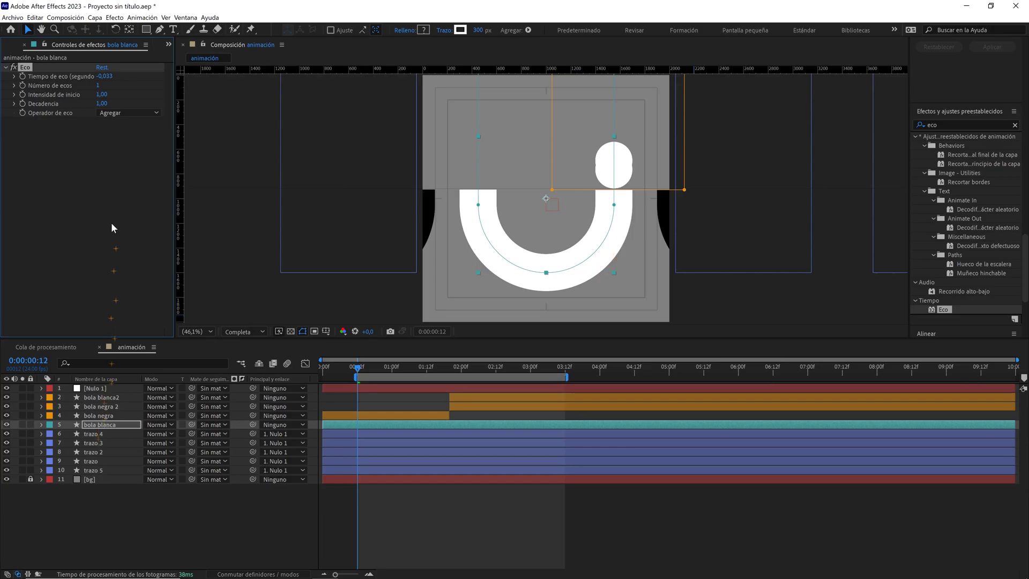
{"action": "left_click", "coordinate": [106, 76]}
{"action": "left_click", "coordinate": [106, 85]}
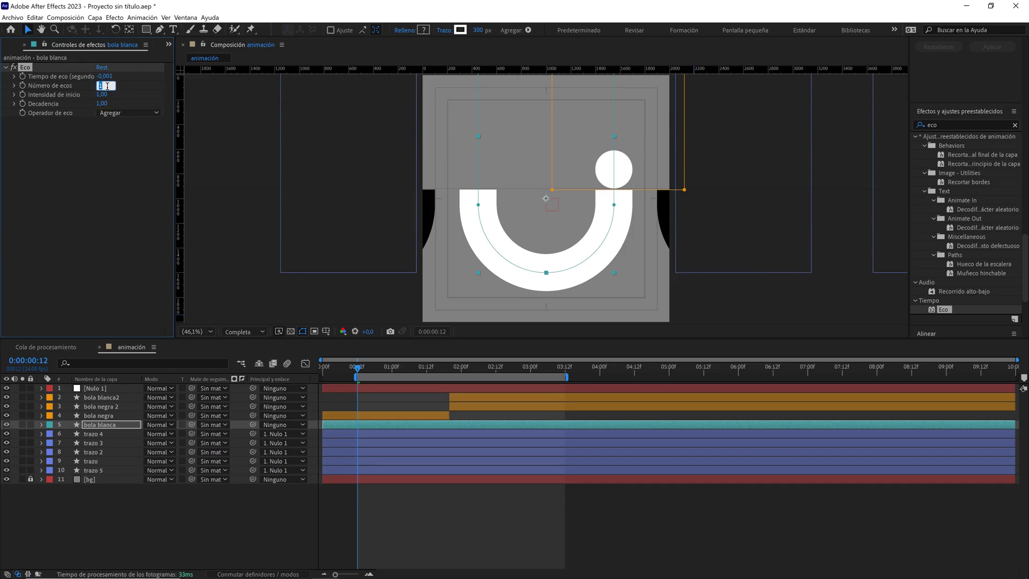
{"action": "type", "text": "60"}
{"action": "key", "text": "Return"}
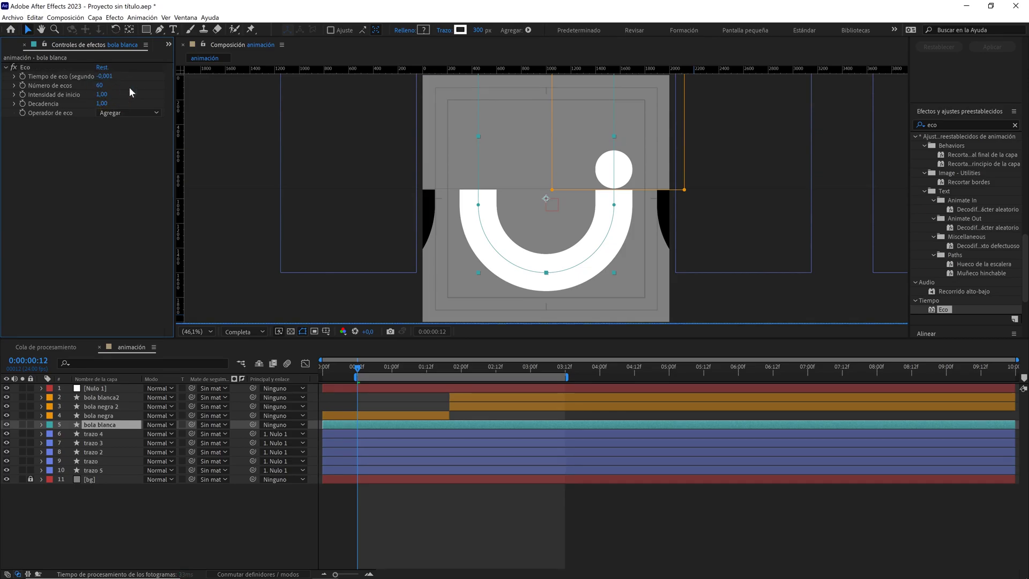
{"action": "left_click", "coordinate": [129, 112]}
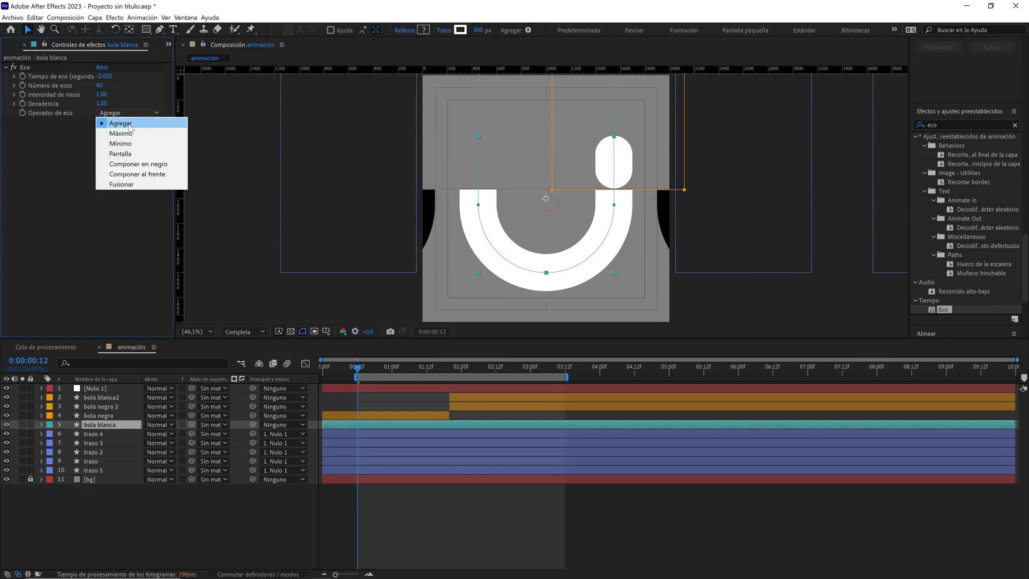
{"action": "left_click", "coordinate": [127, 131]}
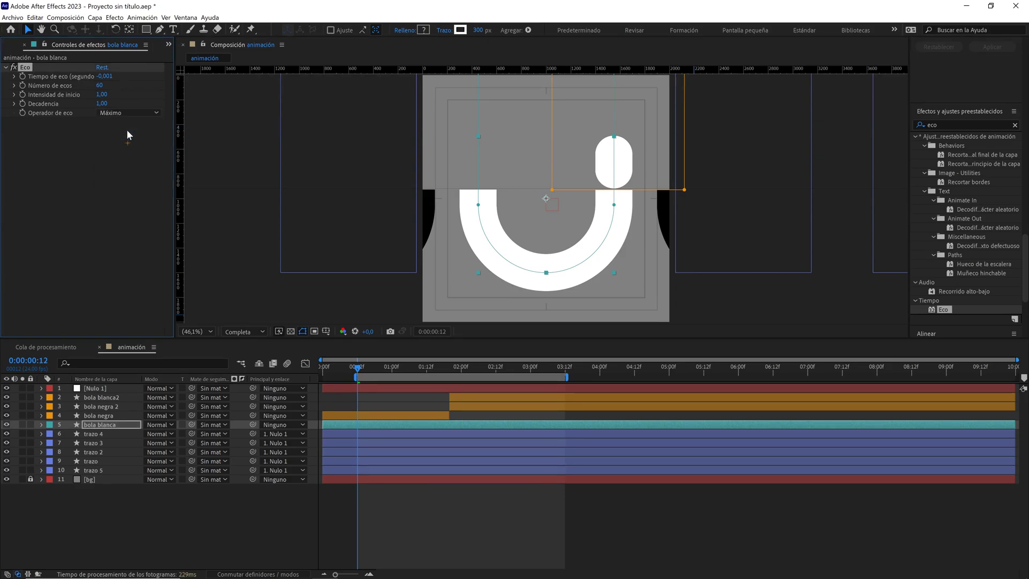
Copy Eco onto bola blanca2, bola negra 2 and bola negra, then preview the animation.
{"action": "left_click", "coordinate": [32, 19]}
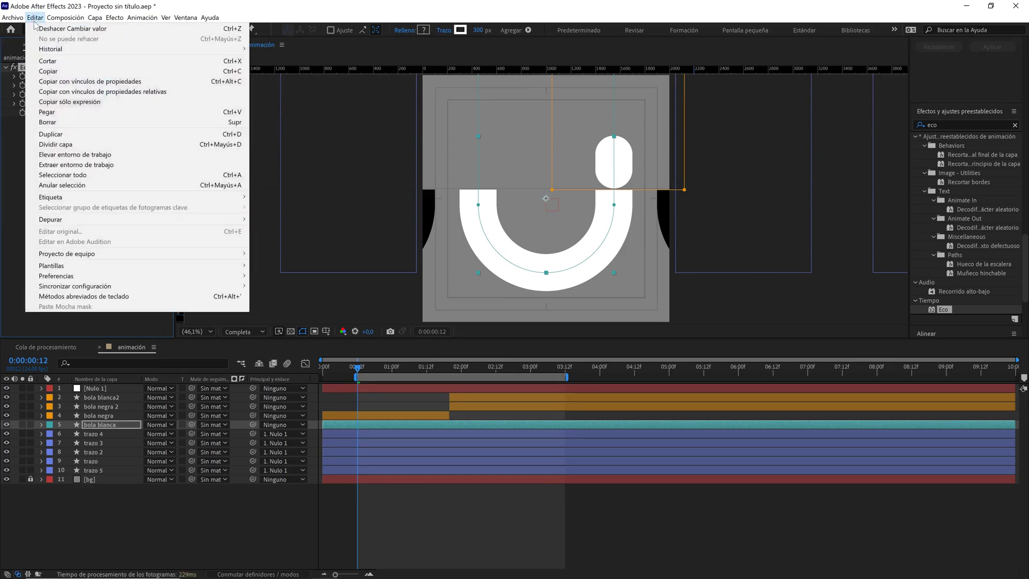
{"action": "left_click", "coordinate": [53, 67]}
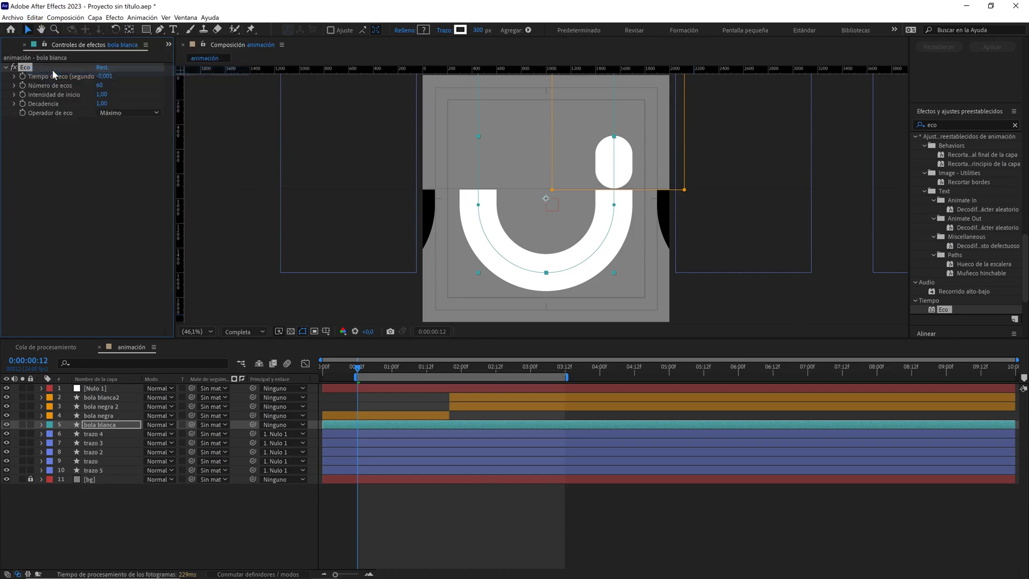
{"action": "left_click", "coordinate": [99, 399]}
{"action": "left_click", "coordinate": [101, 416], "text": "shift"}
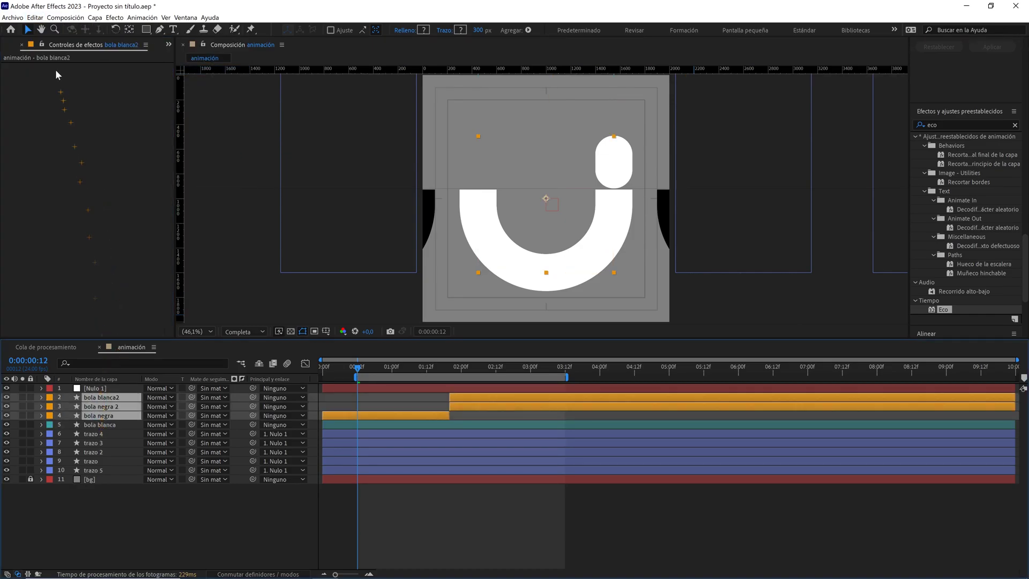
{"action": "left_click", "coordinate": [37, 19]}
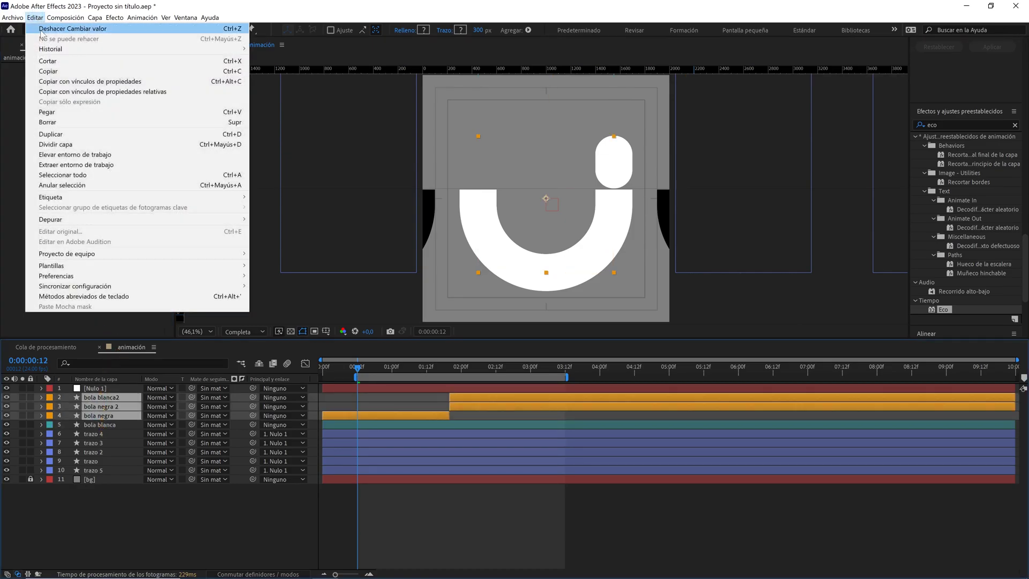
{"action": "left_click", "coordinate": [59, 107]}
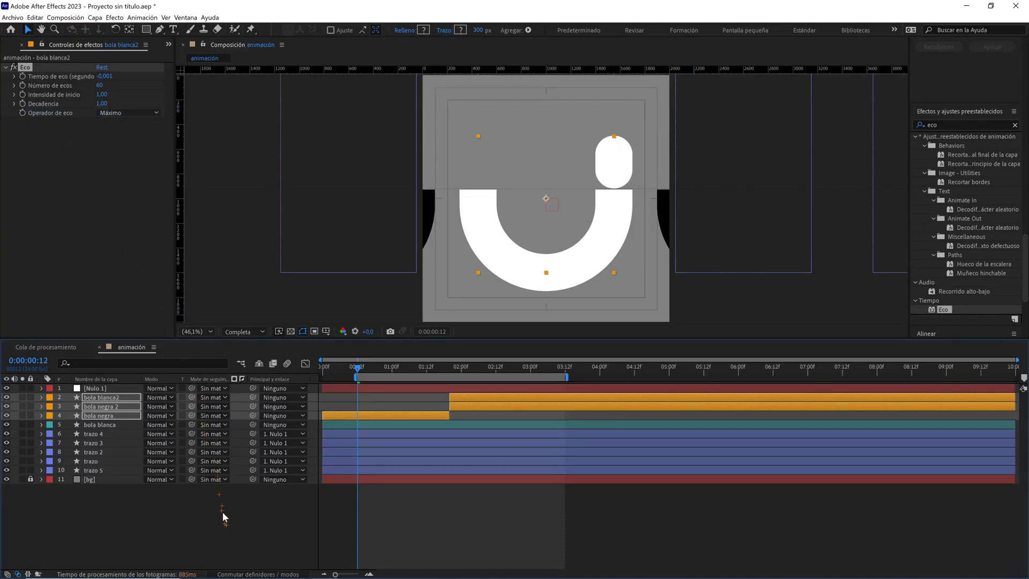
{"action": "left_click", "coordinate": [222, 512]}
{"action": "key", "text": "space"}
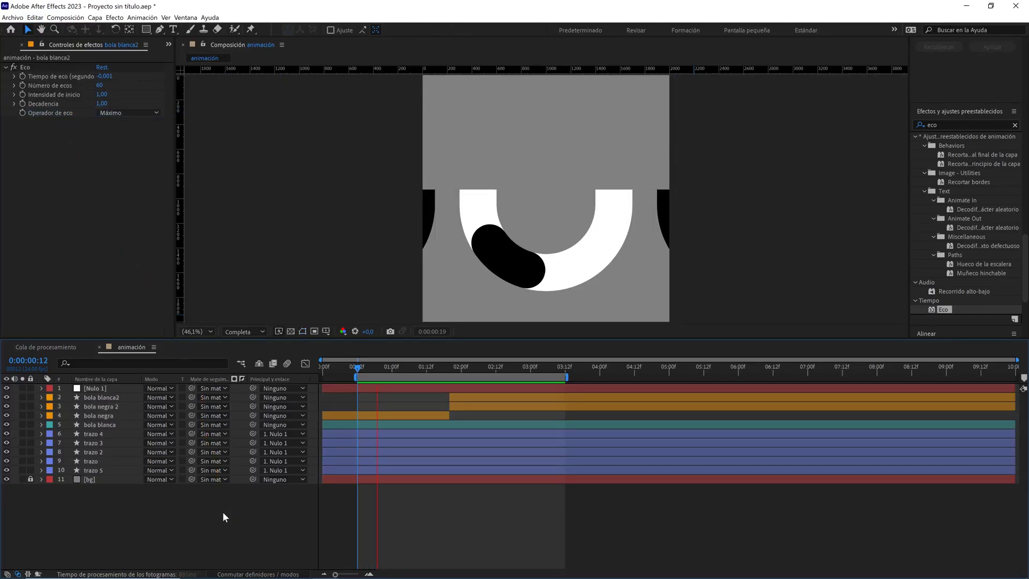